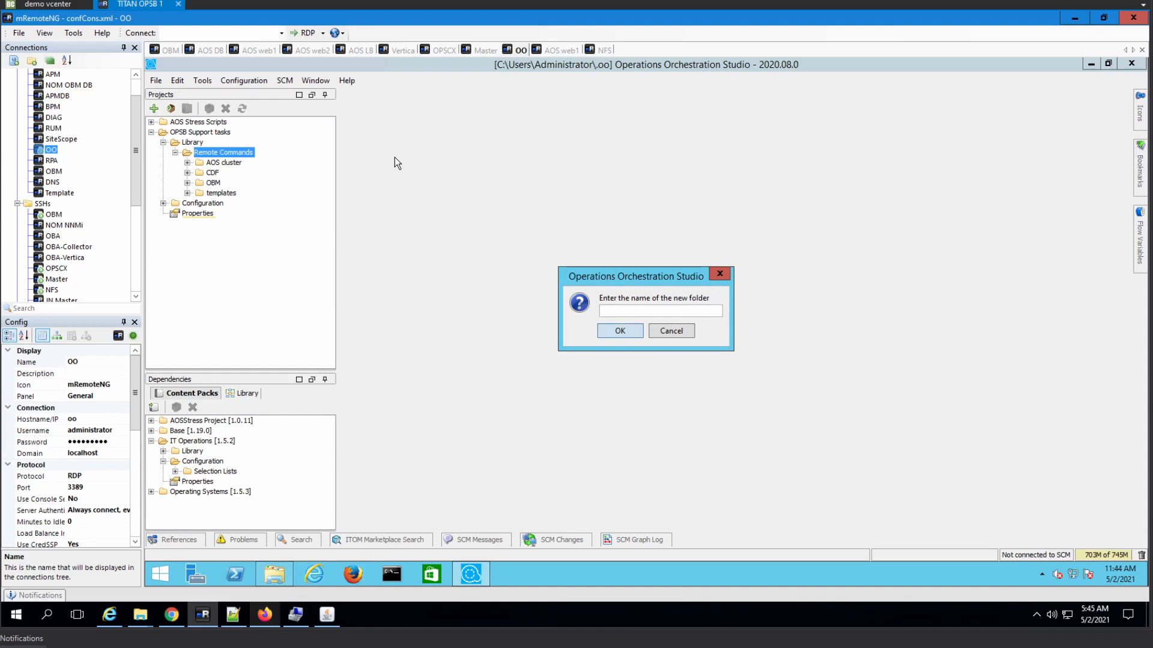
- Name the new folder 'Windows Based Product Maintenance' under Remote Commands
text(Windows Generic)
key(BackSpace)
key(BackSpace)
key(BackSpace)
key(BackSpace)
key(BackSpace)
key(BackSpace)
key(BackSpace)
text(Based Product m)
key(BackSpace)
text(Maintenance)
key(Return)
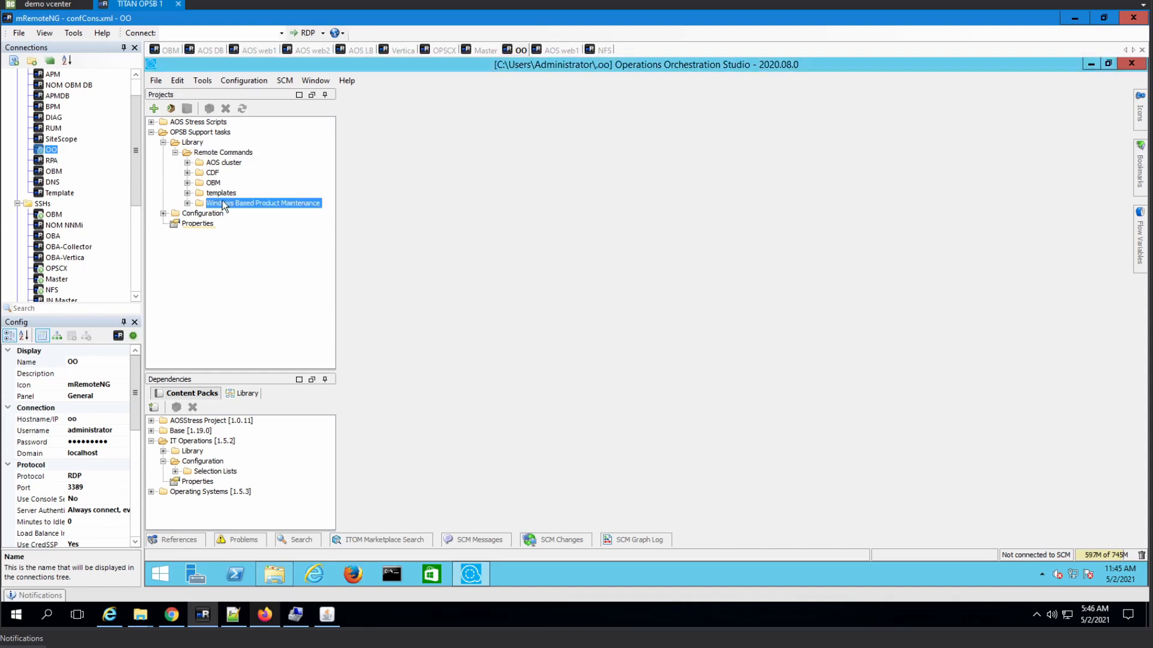
- Bring up the New submenu for the Windows Based Product Maintenance folder
click(224, 203)
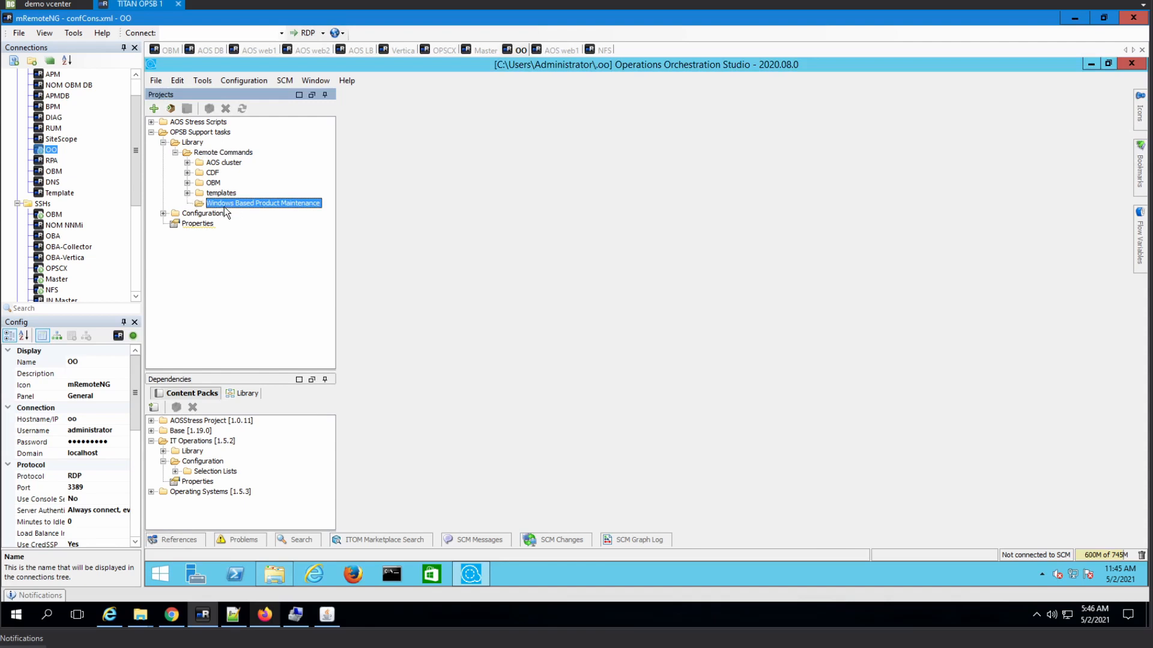
right_click(223, 208)
mouse_move(286, 218)
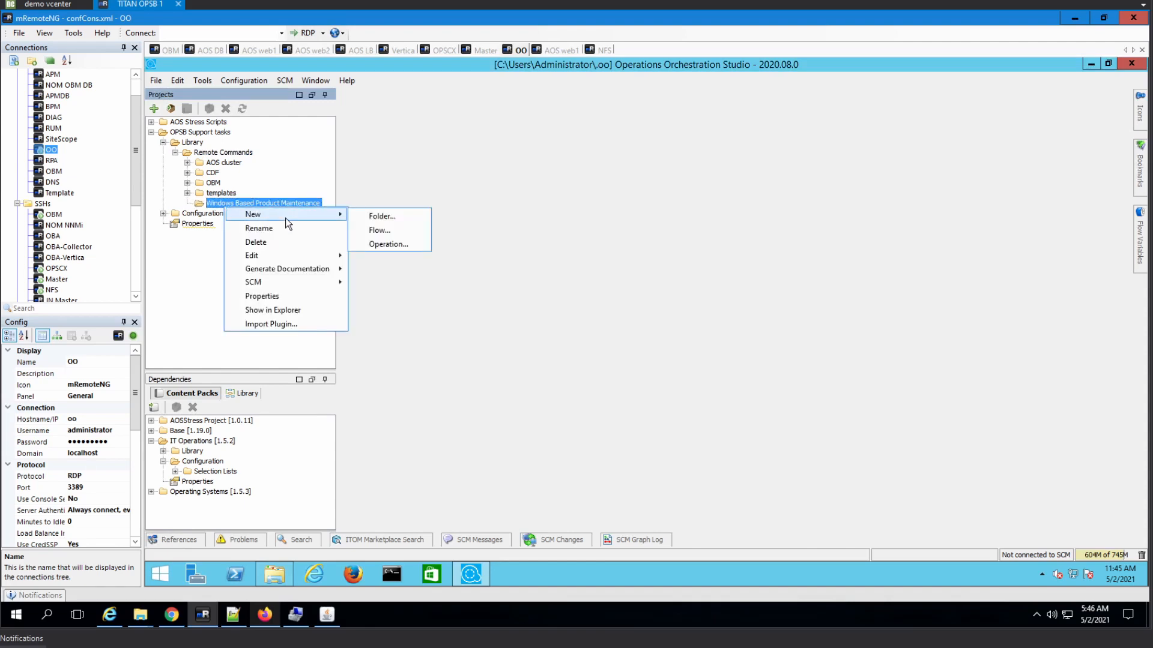
- Create a new flow named 'Reboot Windows Server' in the Windows Based Product Maintenance folder
click(394, 230)
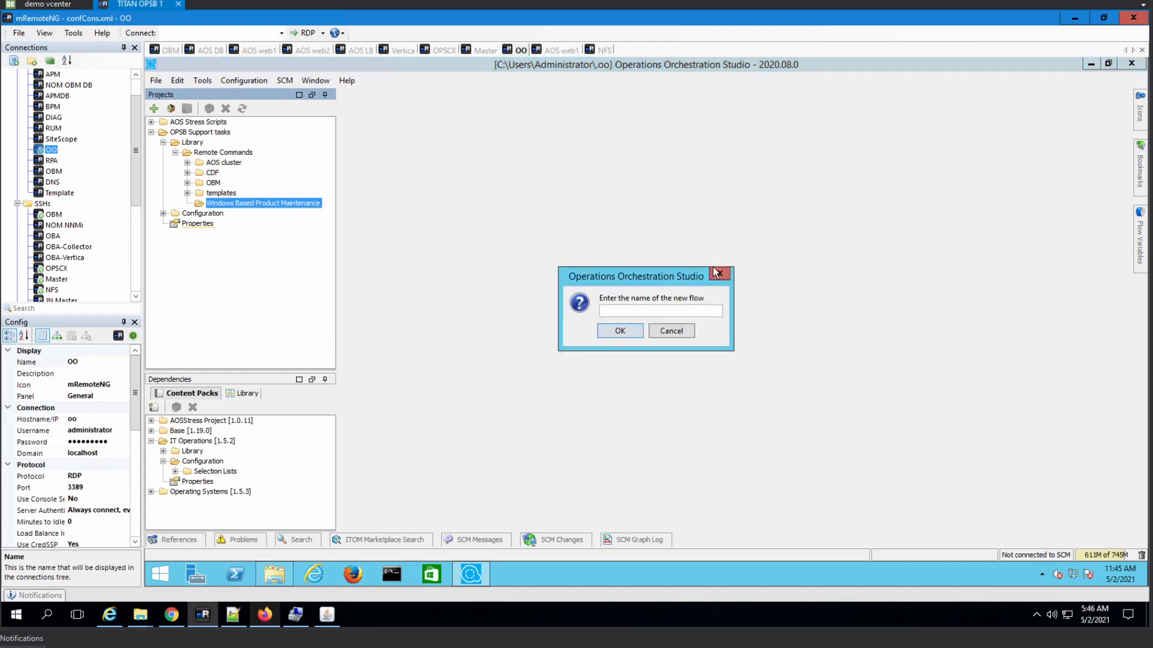
text(Reboot Windows se)
key(BackSpace)
key(BackSpace)
text(Serve)
click(607, 337)
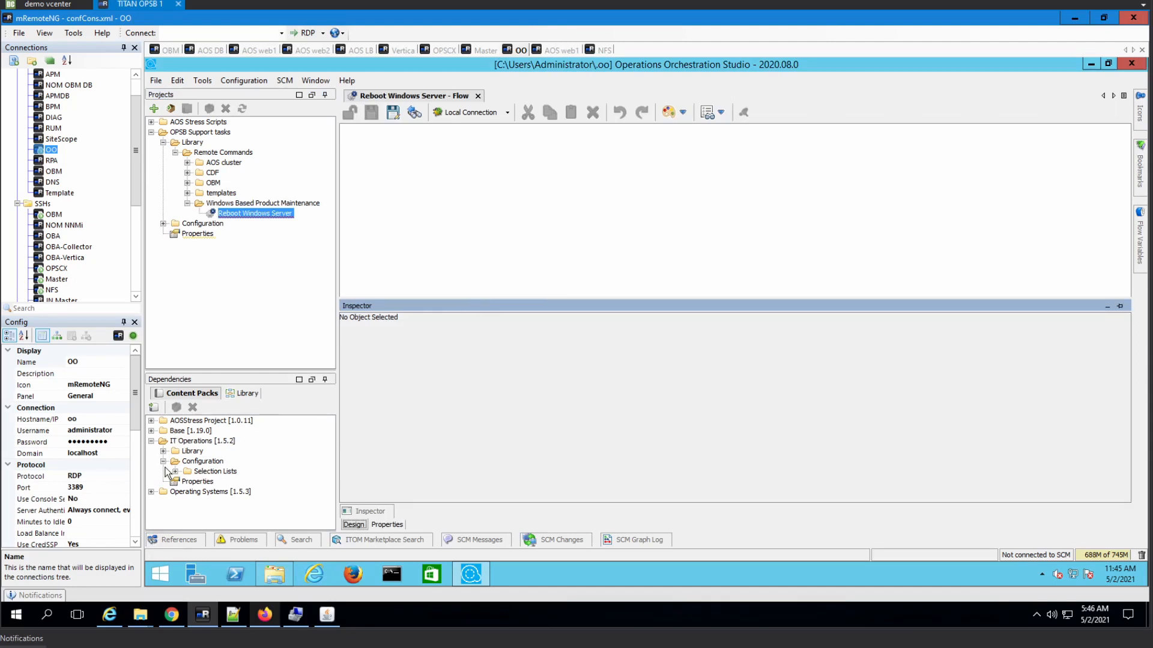
- Search the library for 'remote command'
click(297, 540)
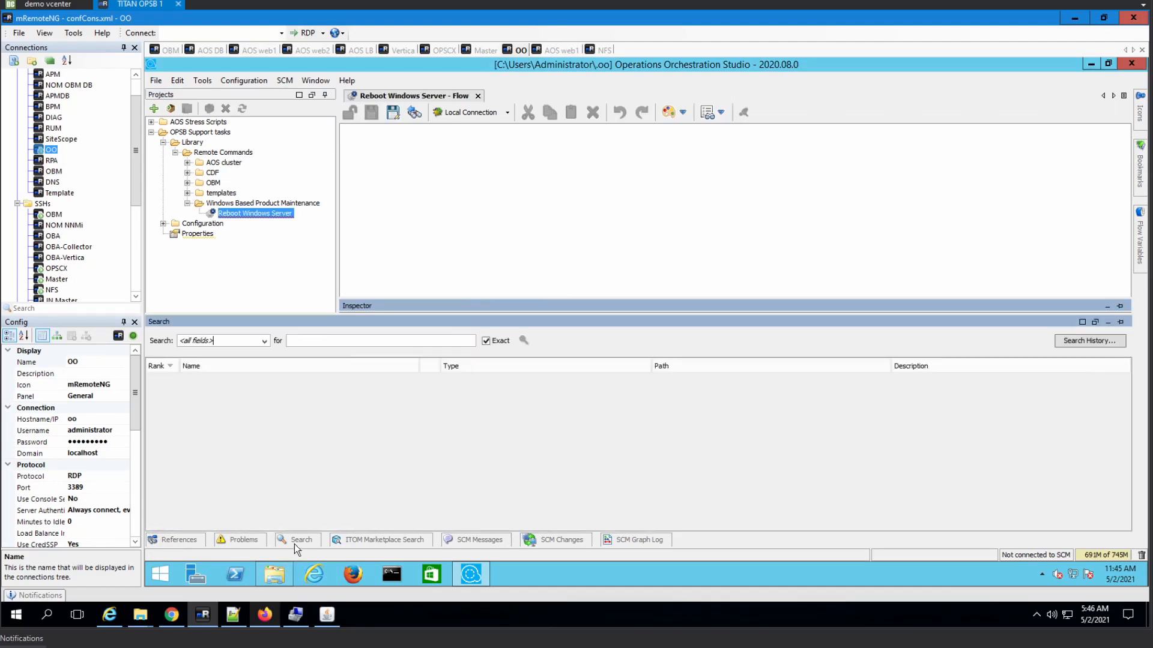
click(355, 346)
text(remote command)
key(Return)
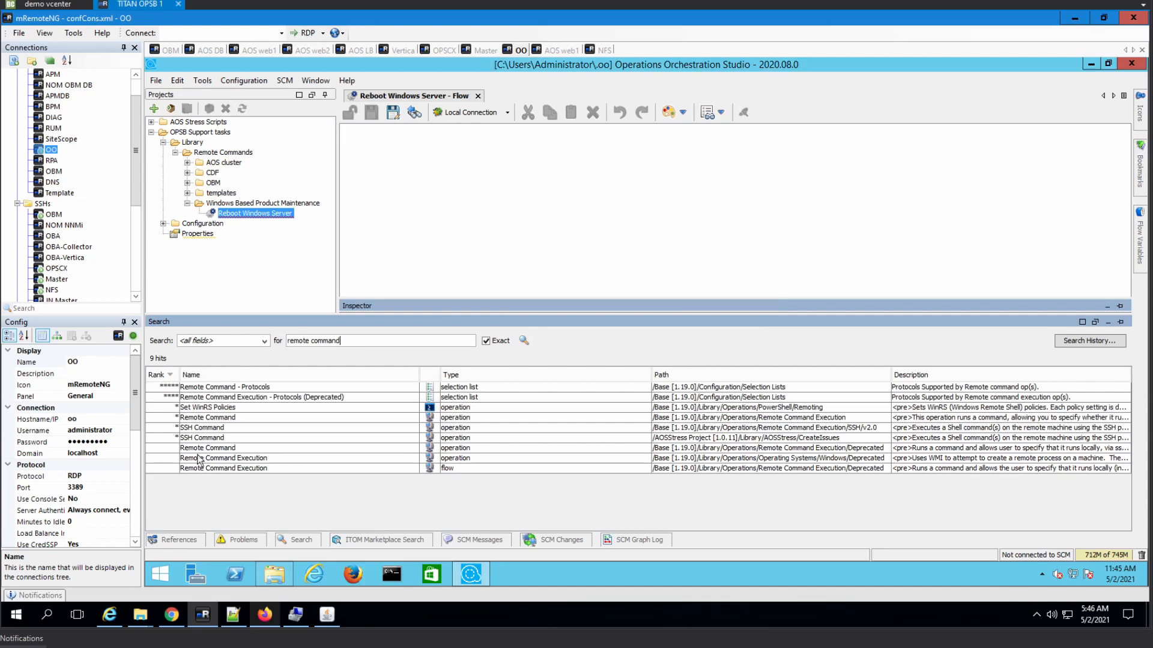
- Review the Remote Command operation's description, noting WMI among its valid protocols
click(221, 418)
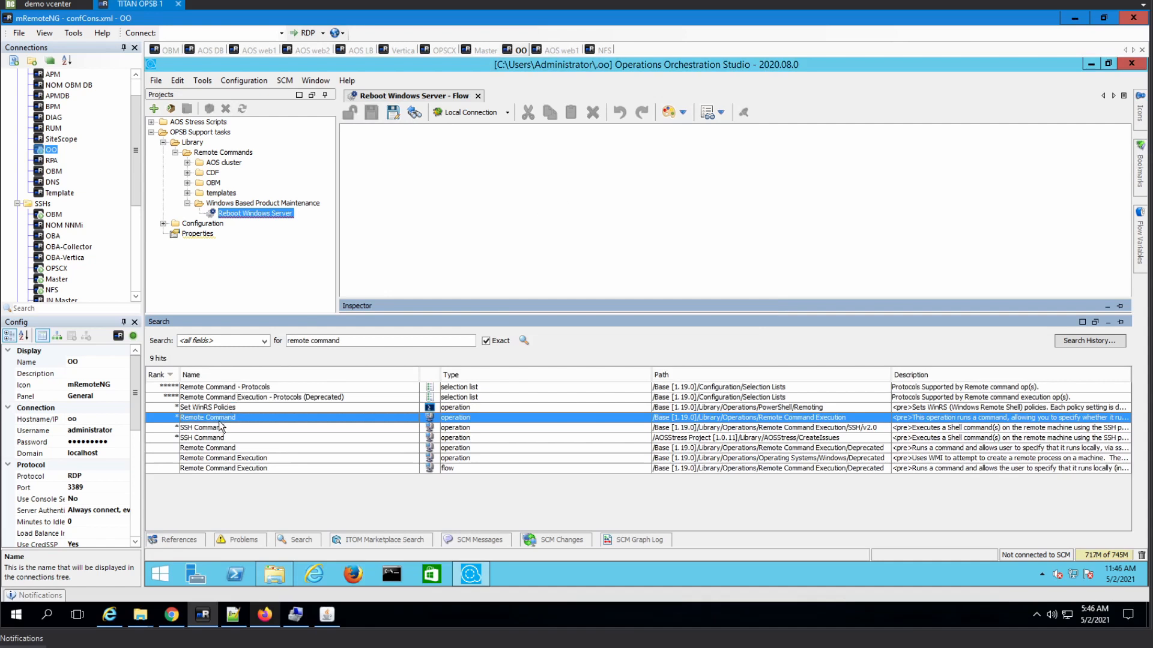
double_click(220, 421)
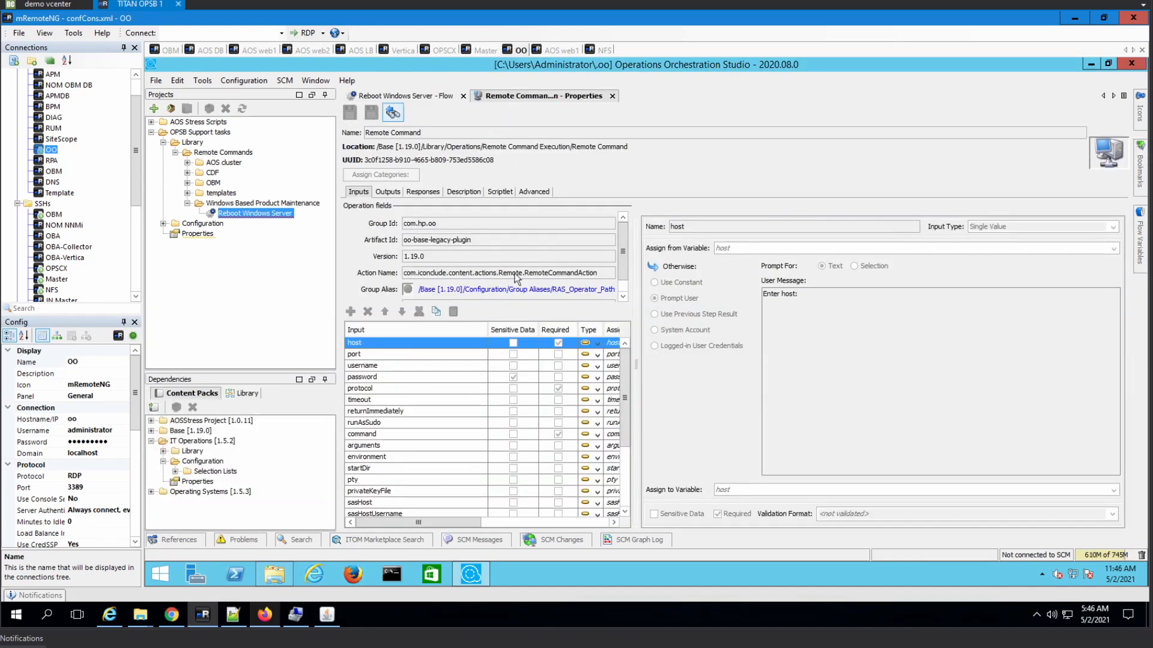
click(468, 192)
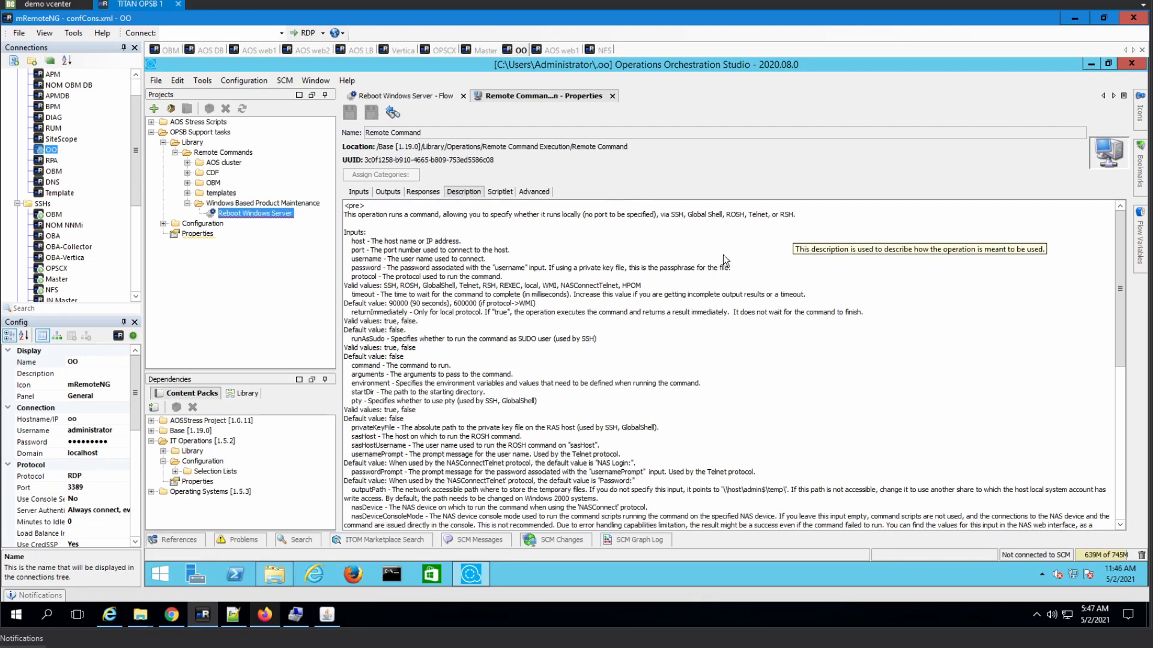
double_click(551, 286)
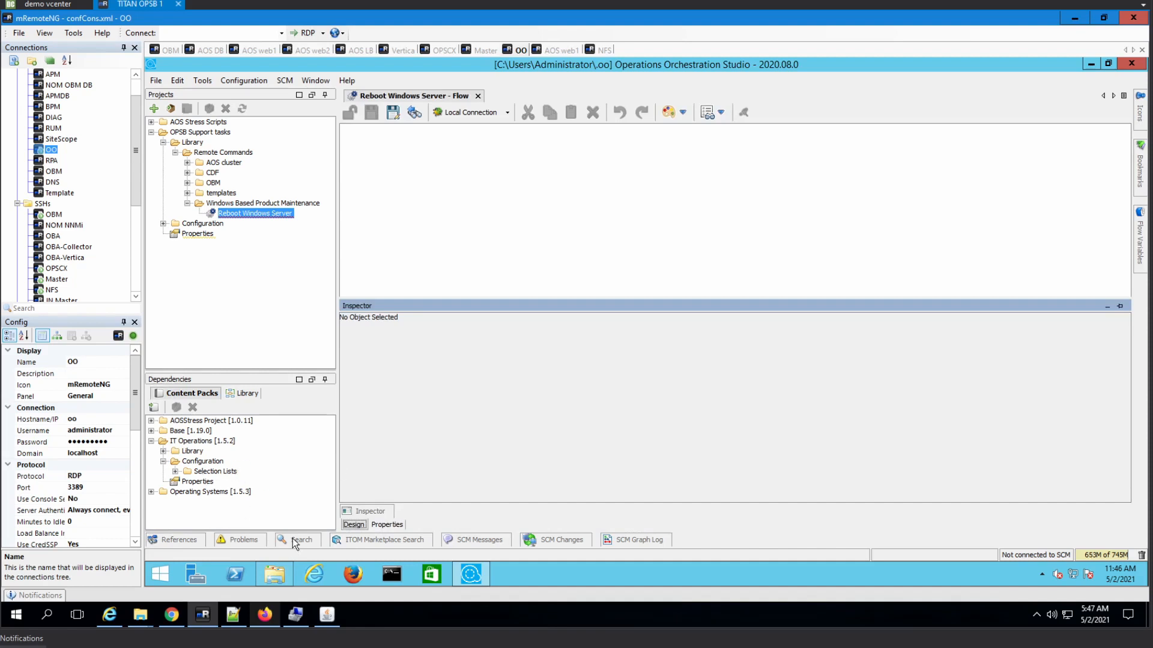
click(294, 540)
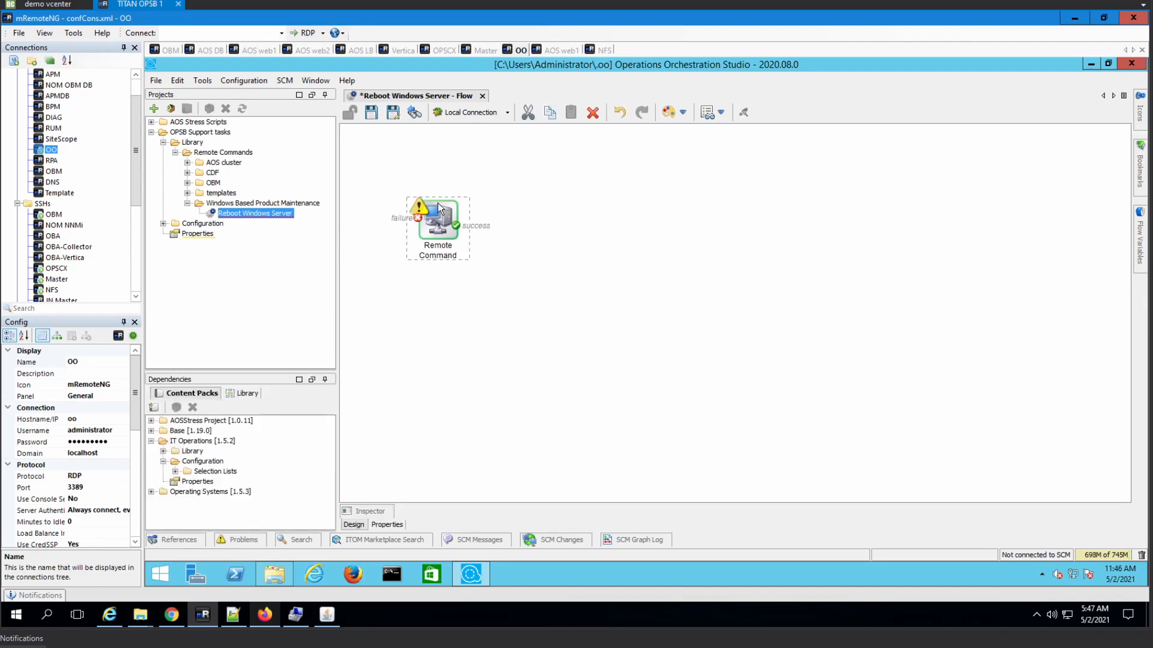
- Give the Remote Command step a single done response and add the flow input Ext_Username
right_click(437, 203)
click(525, 226)
click(397, 525)
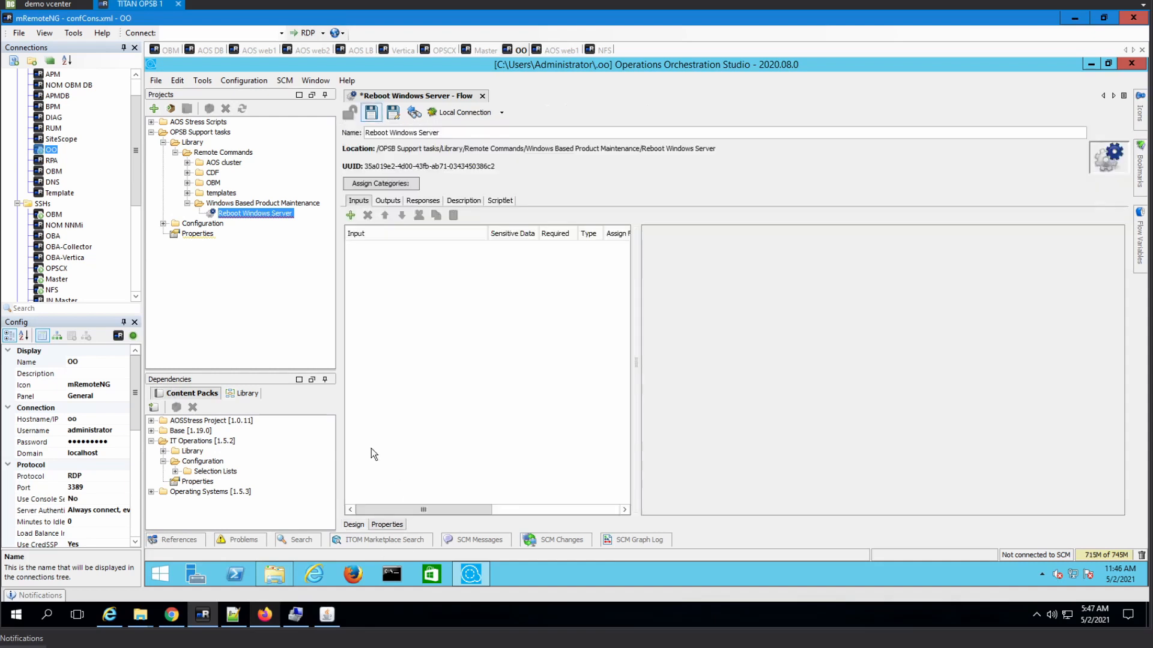
click(350, 216)
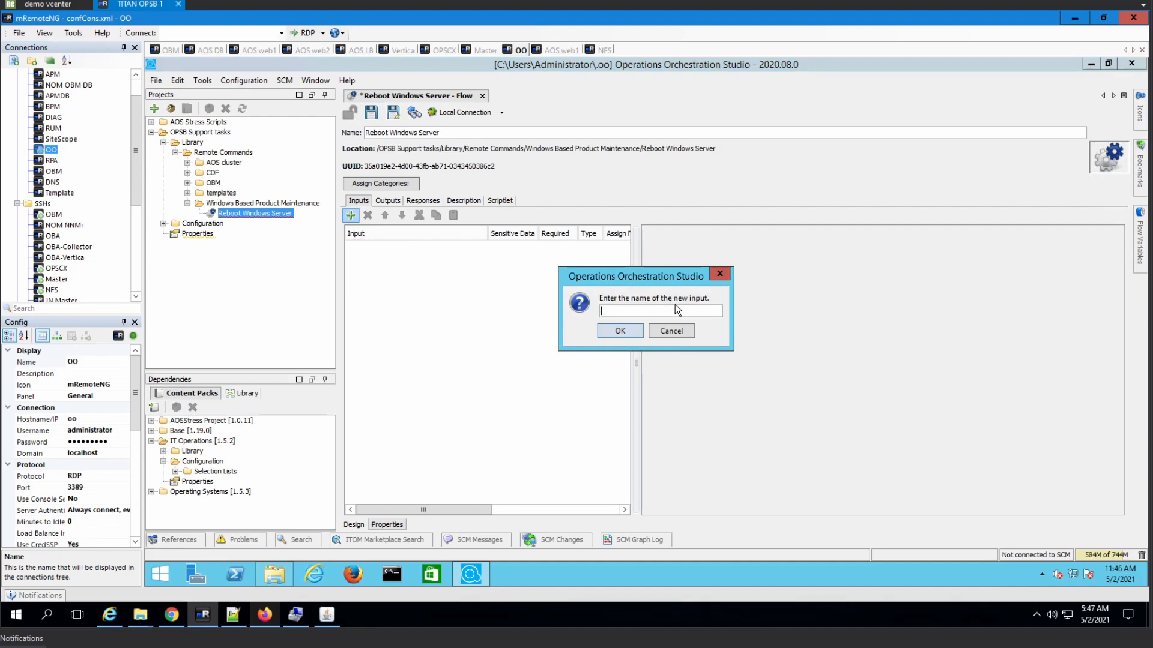
text(Ext_Username)
key(Return)
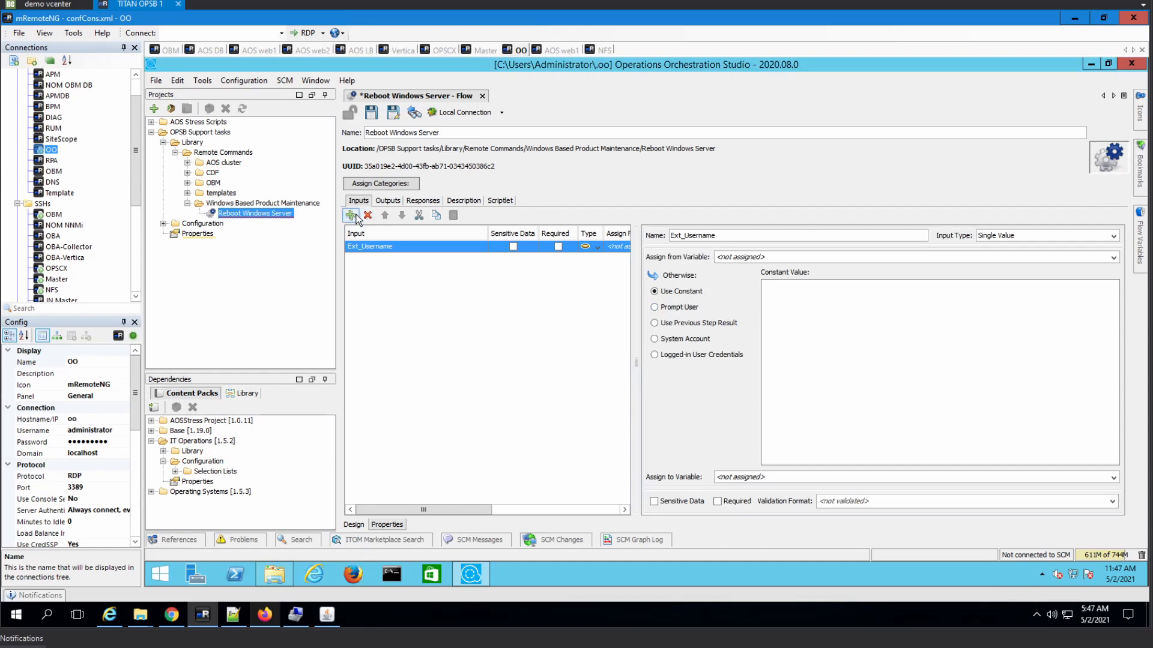
- Add flow inputs Ext_password and Ext_Command1, correcting the misspelled password input name
click(351, 215)
text(Ex)
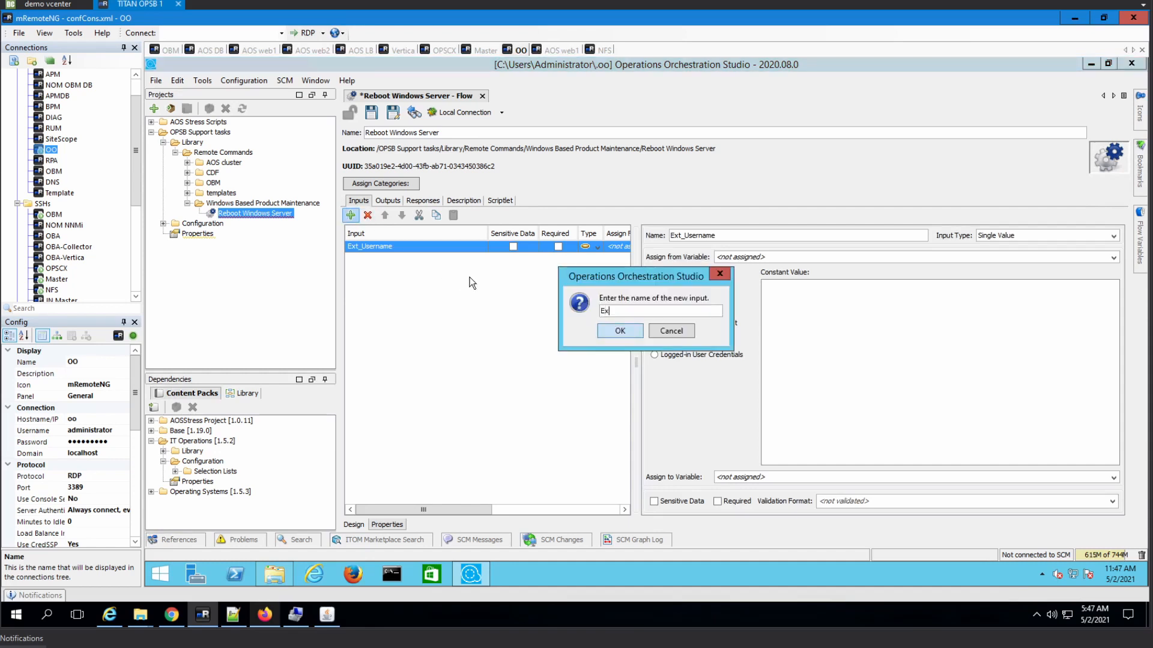
text(t_passwor)
text(word)
key(Return)
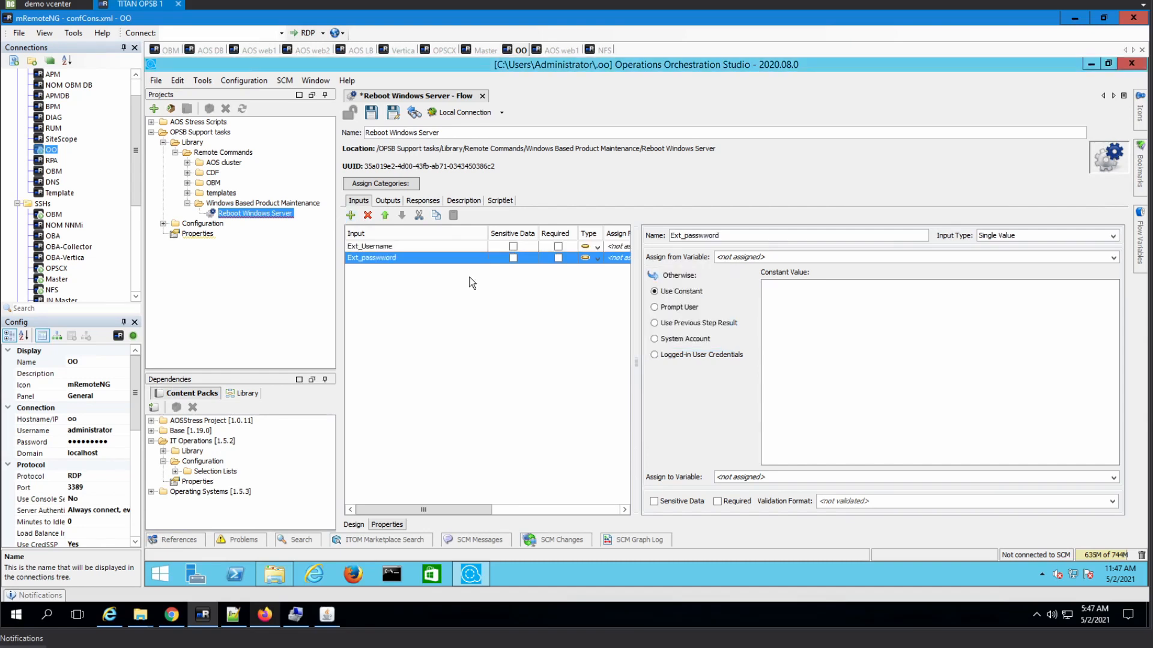
click(384, 254)
click(707, 239)
click(390, 259)
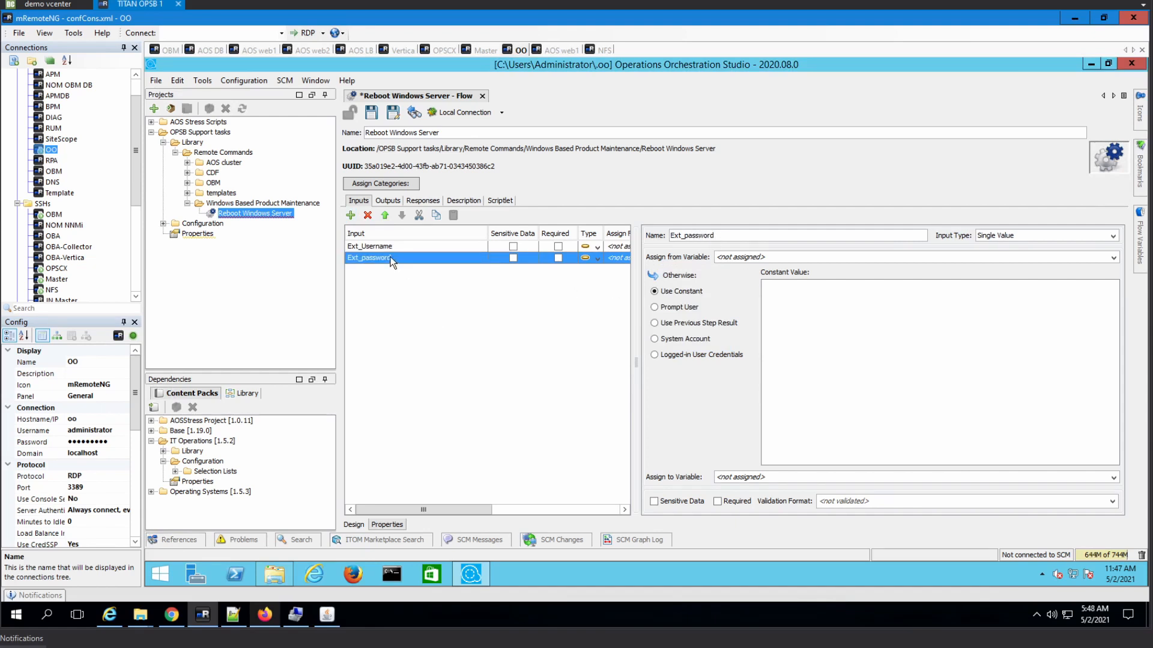
click(351, 217)
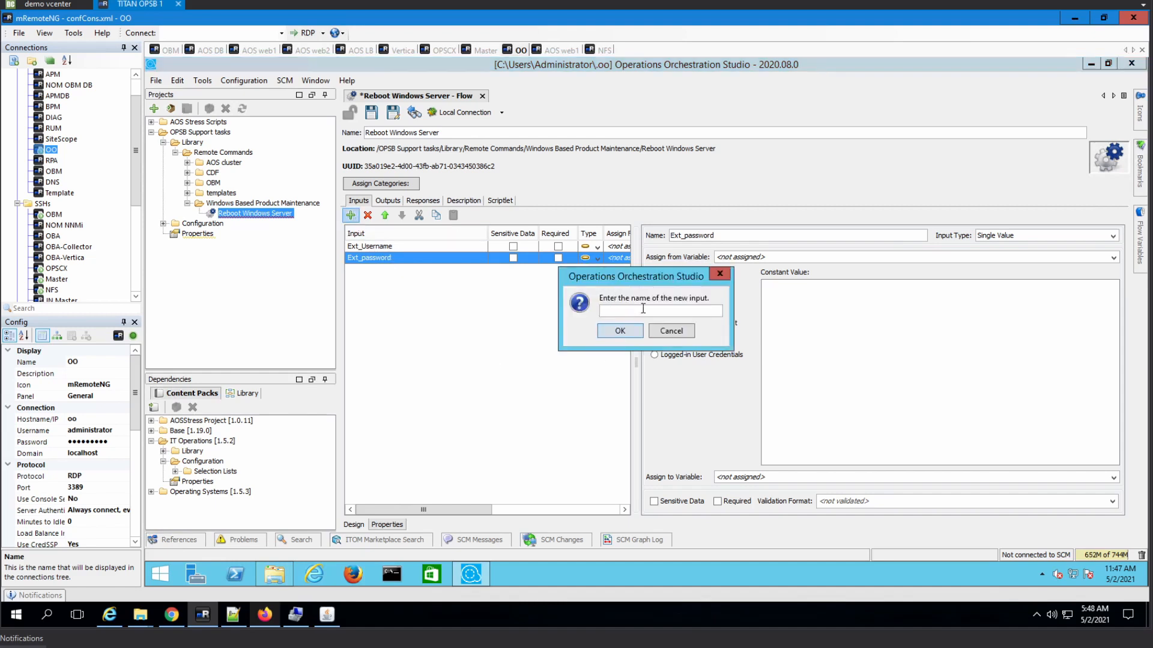
text(Ext_Command1)
click(628, 331)
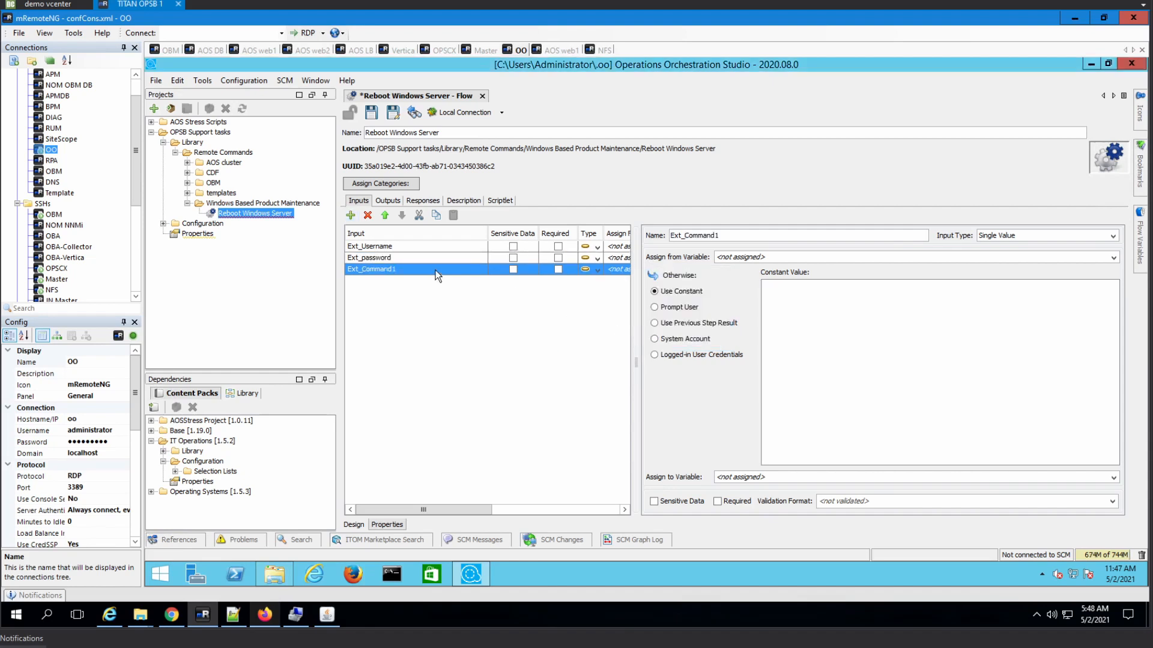
- Duplicate Ext_Command1 twice and rename the copies Ext_Command2 and Ext_Command3
key(ctrl+c)
key(ctrl+v)
key(ctrl+v)
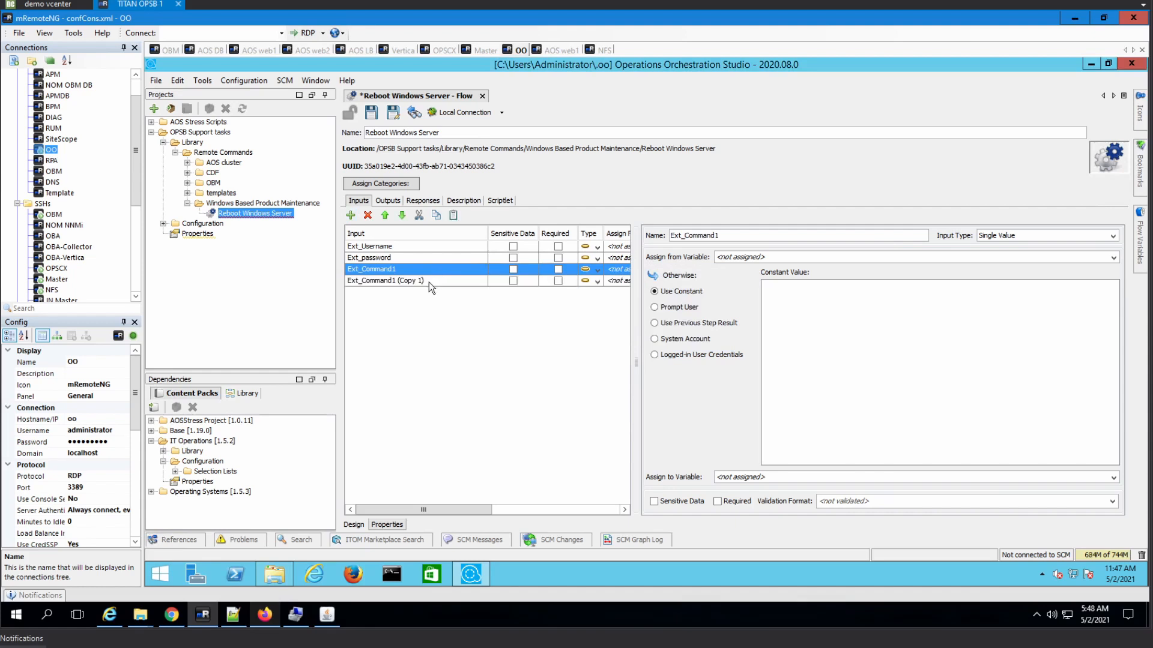
drag(716, 236, 883, 248)
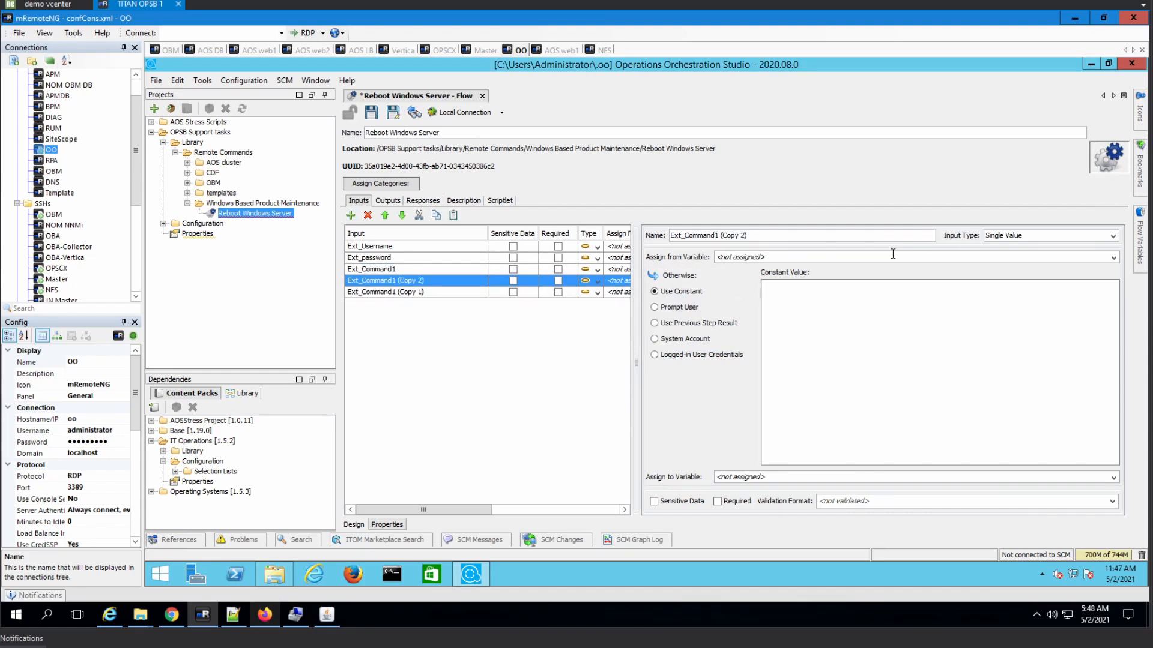
text(3)
key(BackSpace)
text(2)
click(439, 296)
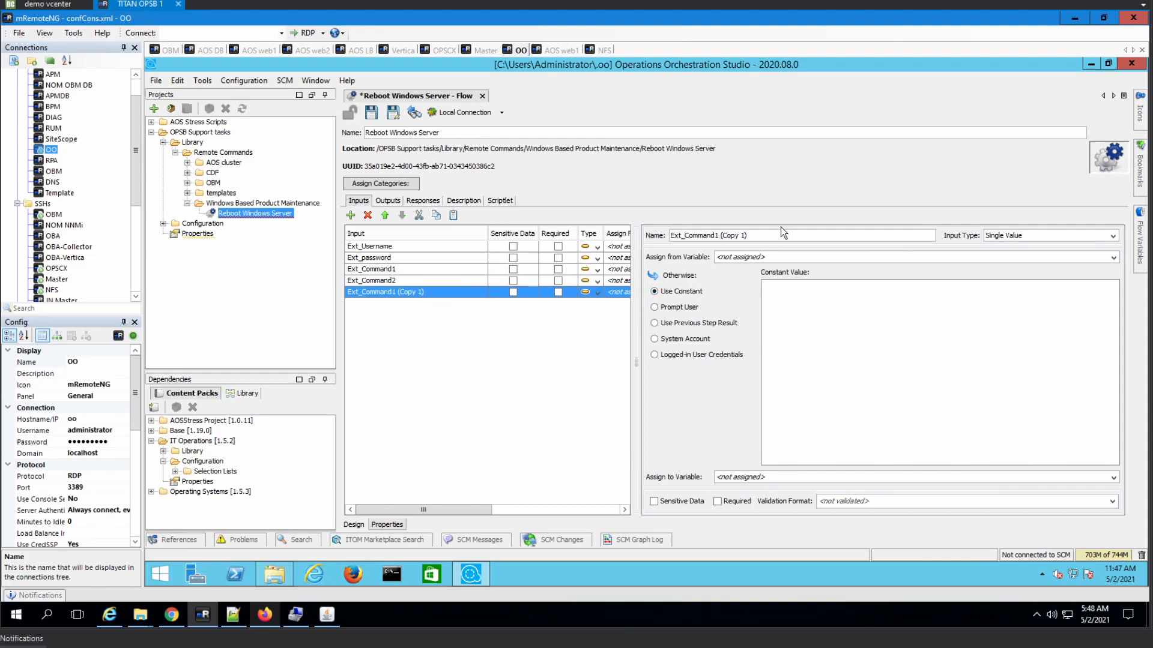
drag(716, 238, 821, 246)
text(2)
key(BackSpace)
text(3)
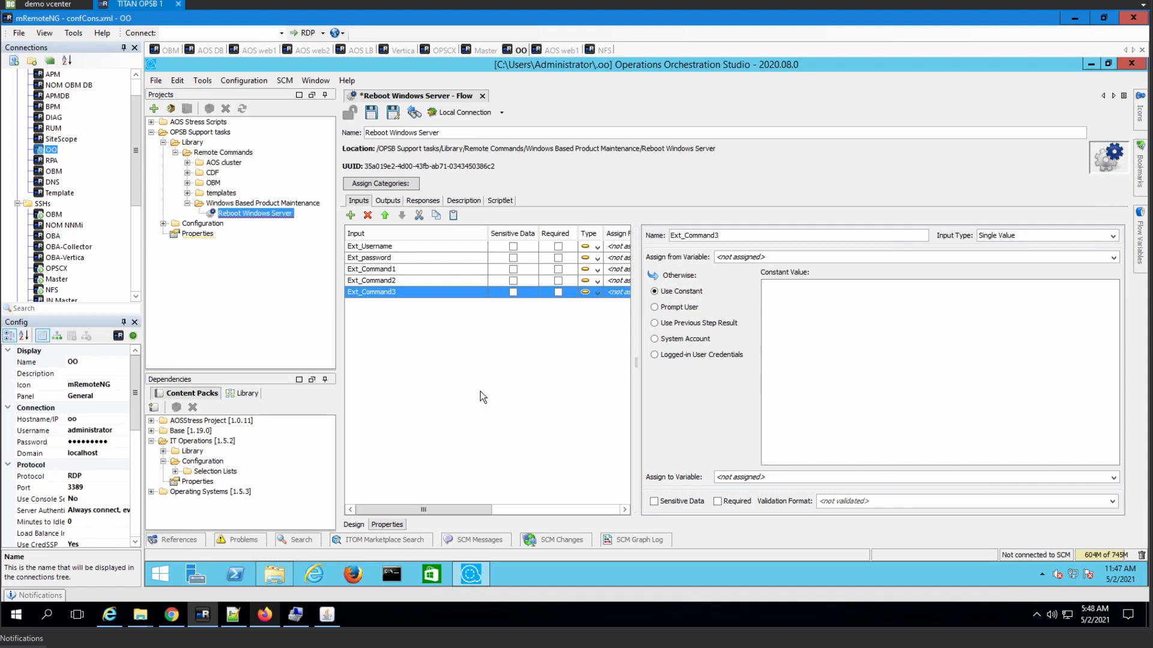
- Check which flow inputs can feed the Remote Command step's host input, without changes
click(358, 524)
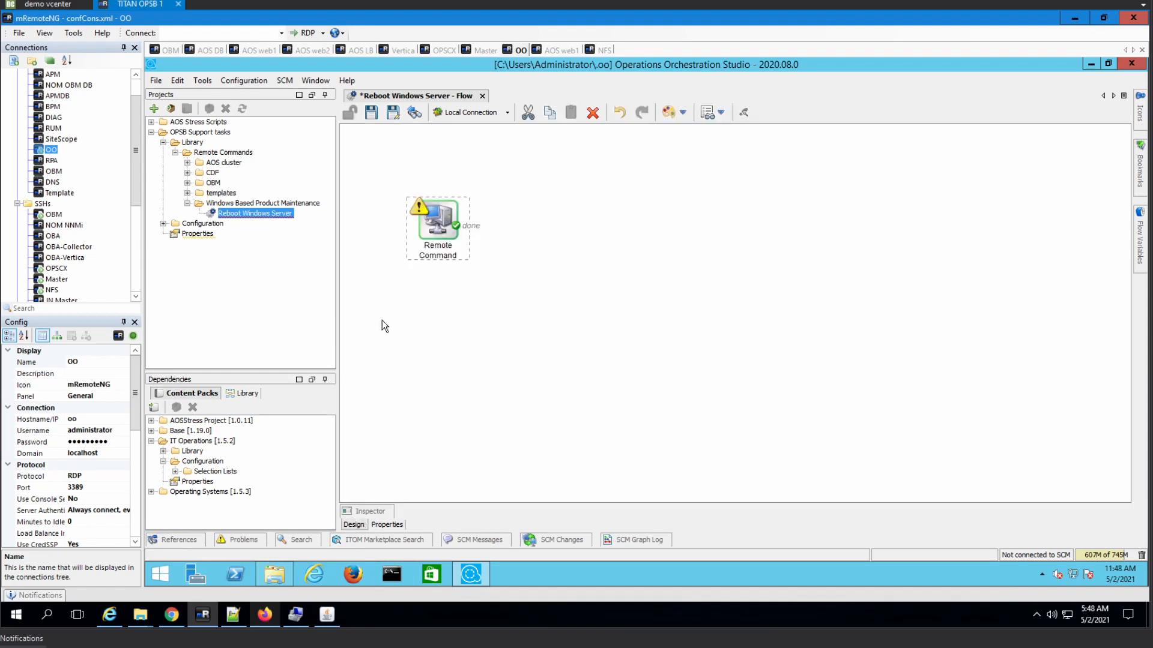
double_click(445, 218)
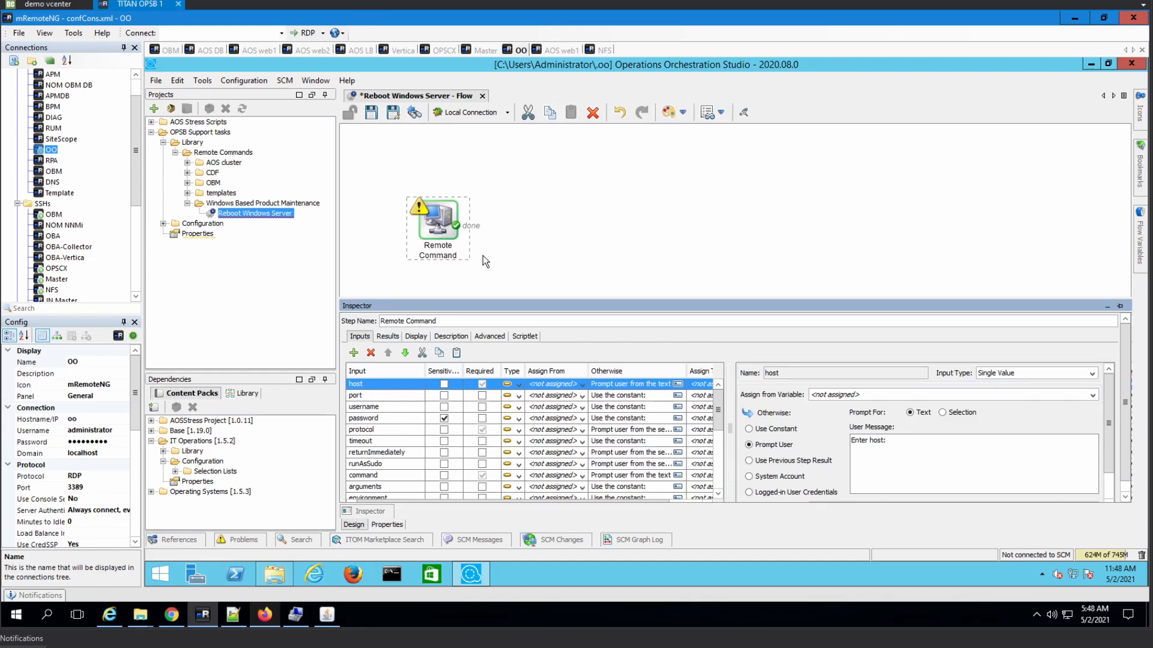
click(581, 385)
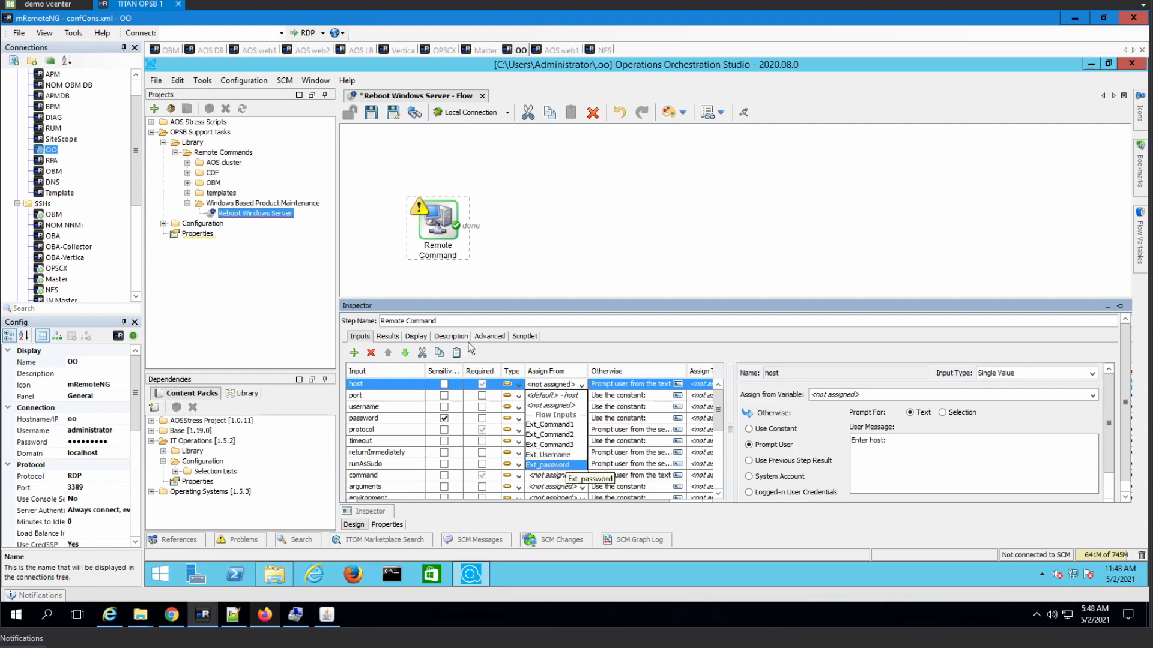
click(614, 240)
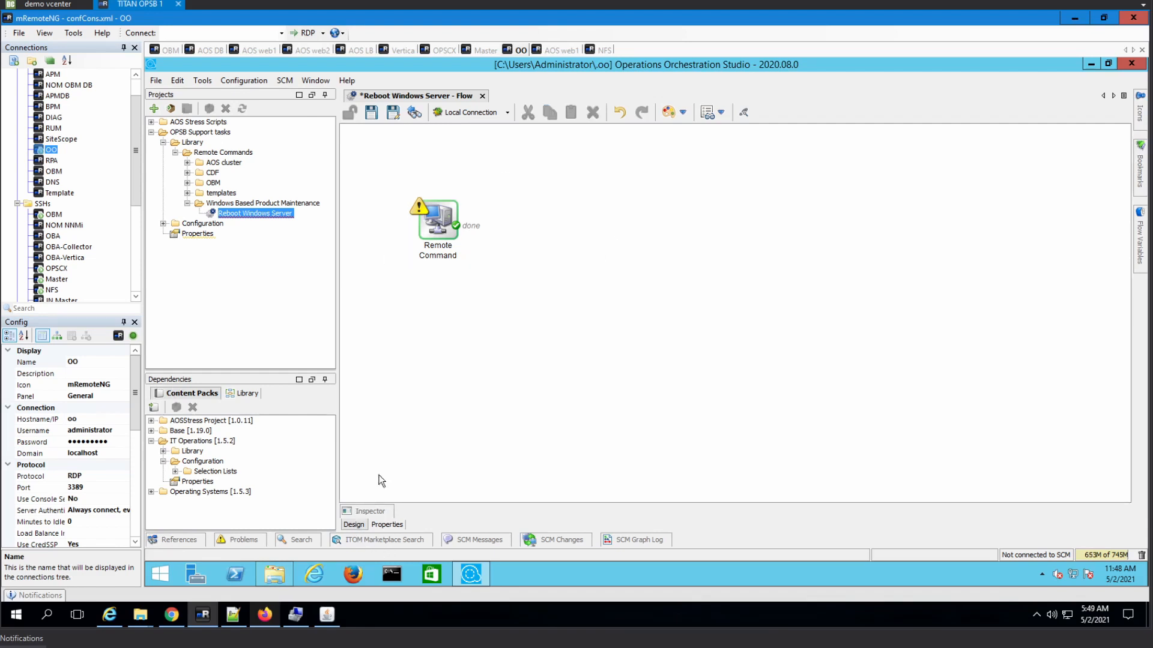
- Add the flow input Ext_Hostname
click(377, 525)
click(350, 215)
text(E)
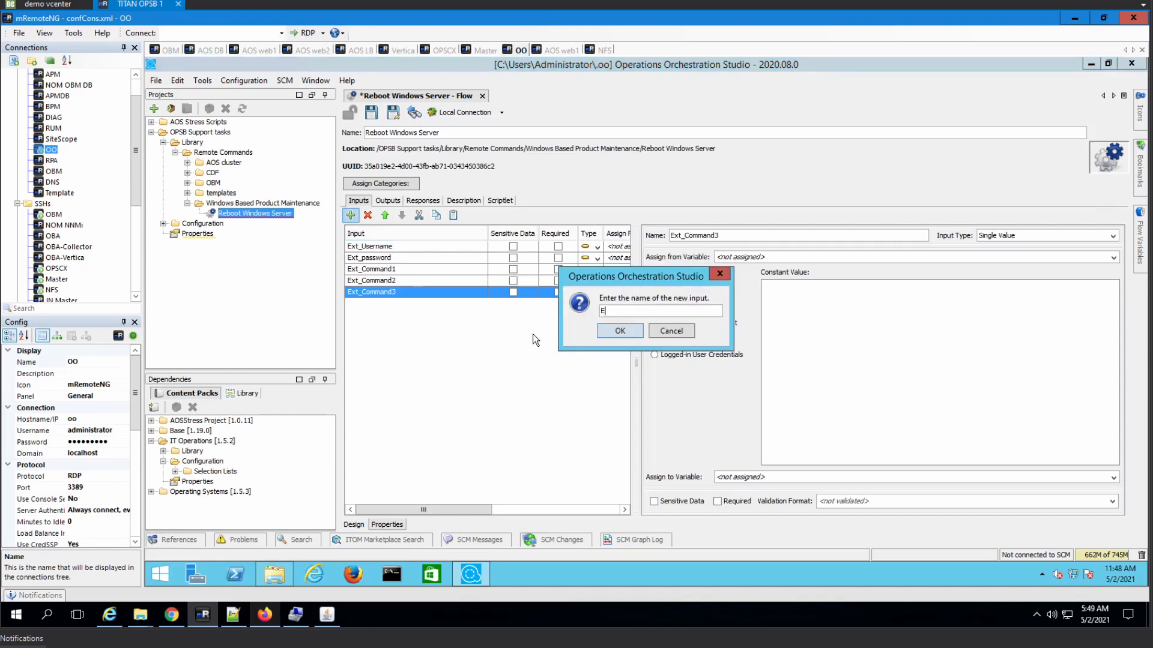
text(xt_Hostanm)
key(BackSpace)
key(BackSpace)
text(nm)
key(BackSpace)
text(ame)
click(618, 332)
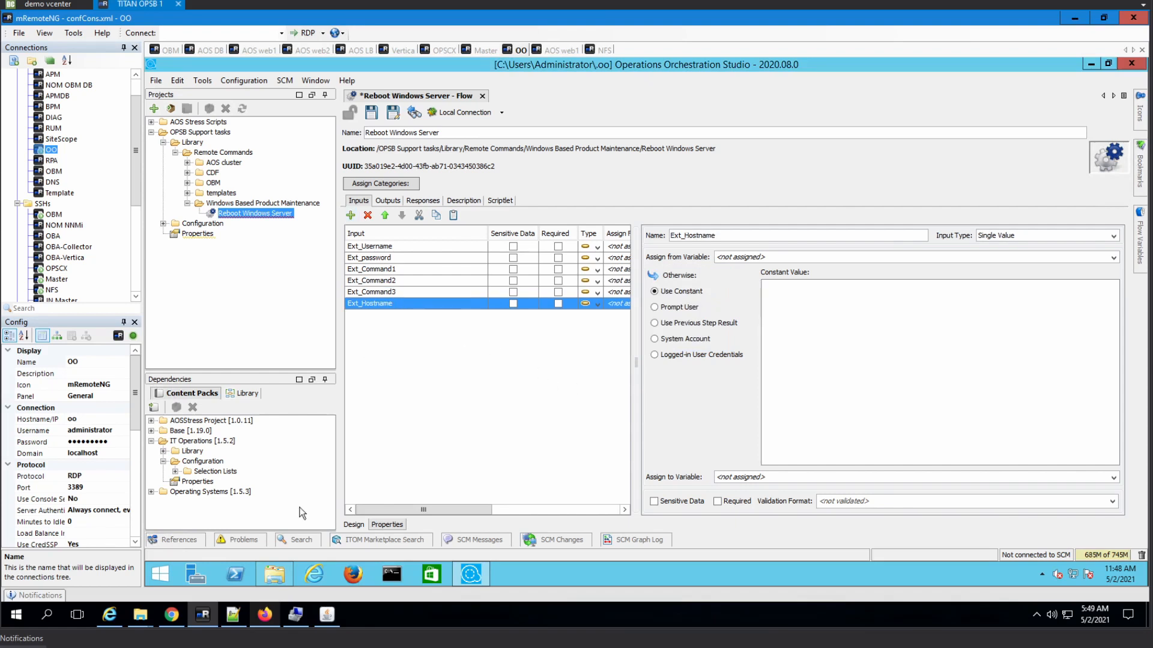
click(353, 525)
- Map the Remote Command host, username and password inputs to Ext_Hostname, Ext_Username and Ext_password
click(427, 236)
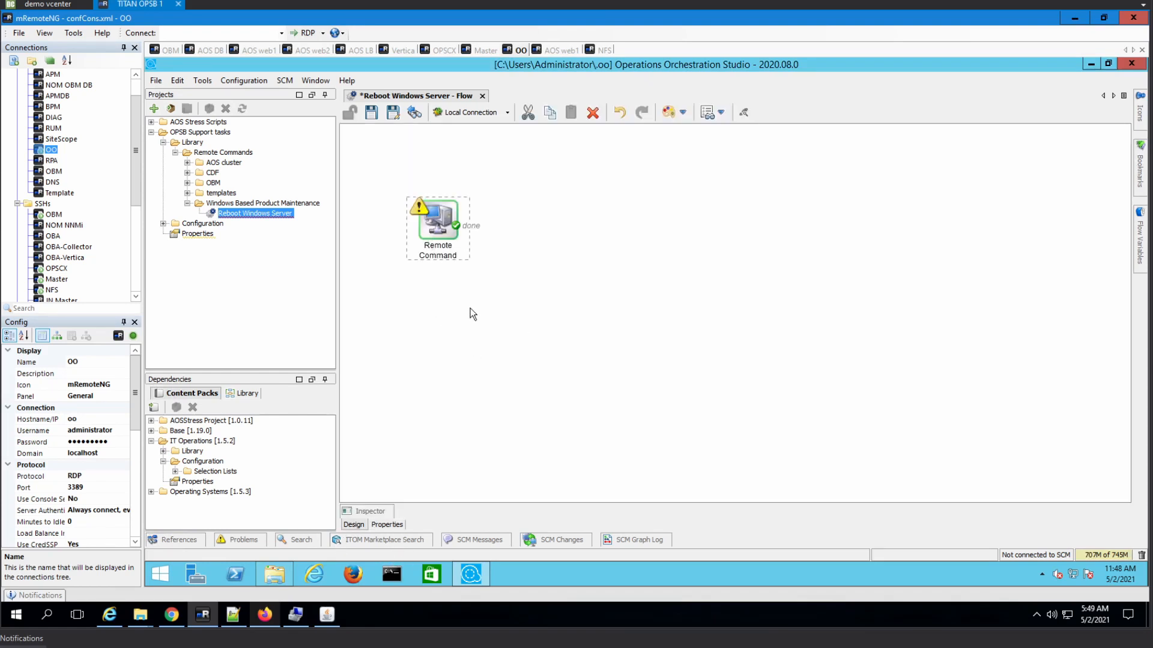
double_click(446, 219)
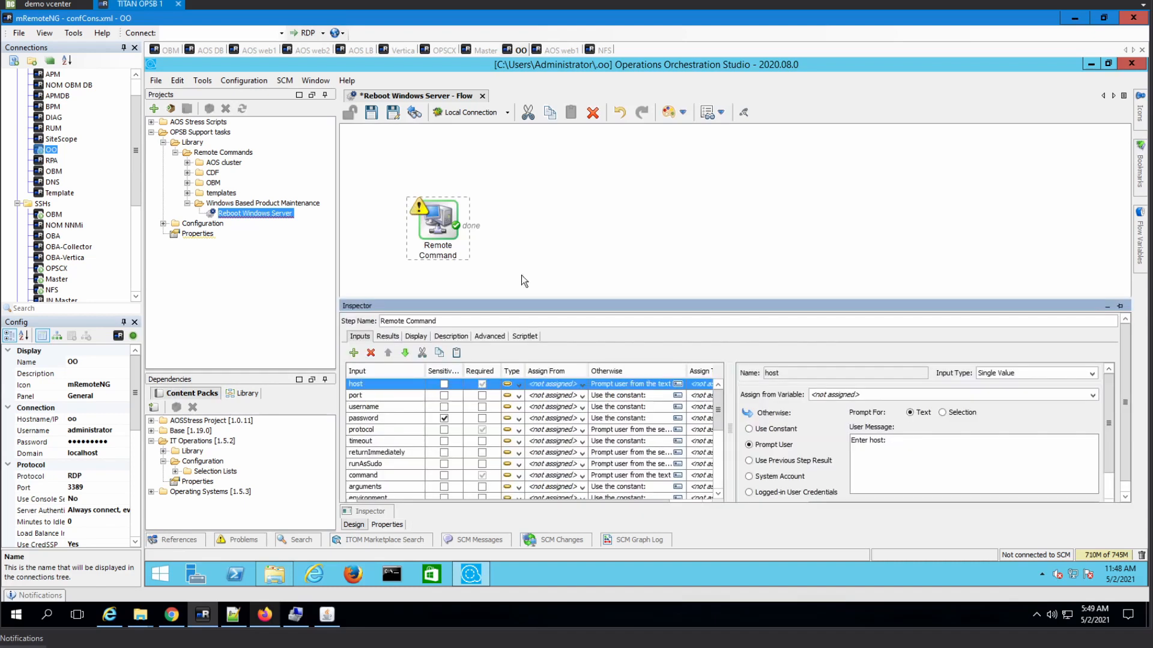
click(580, 384)
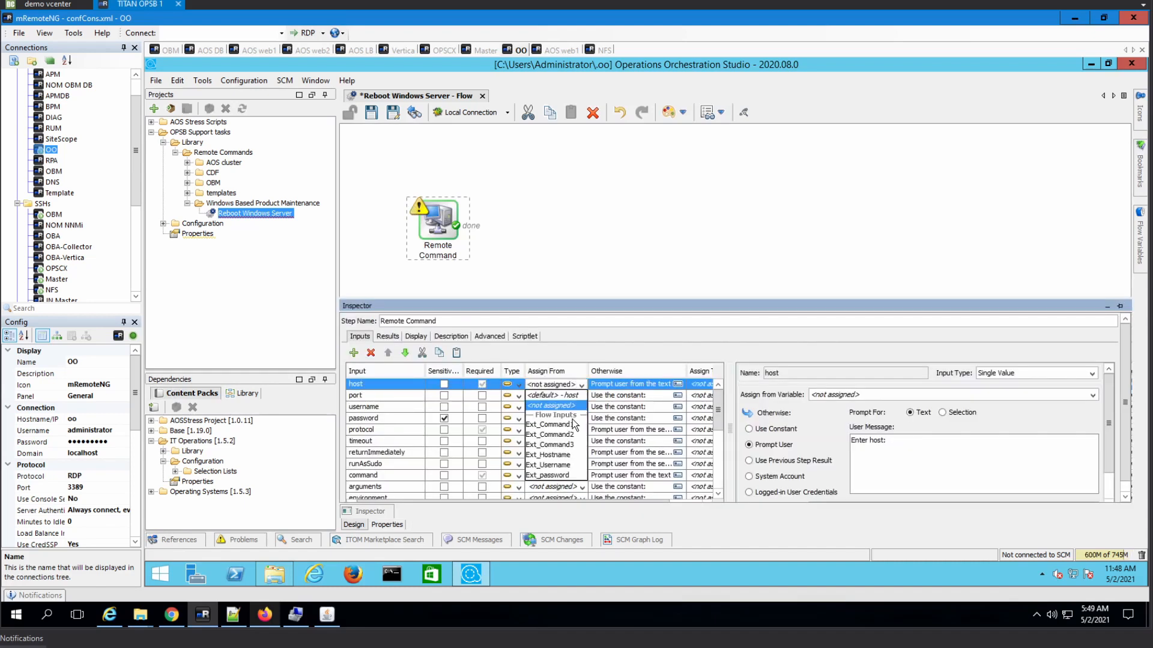
click(565, 455)
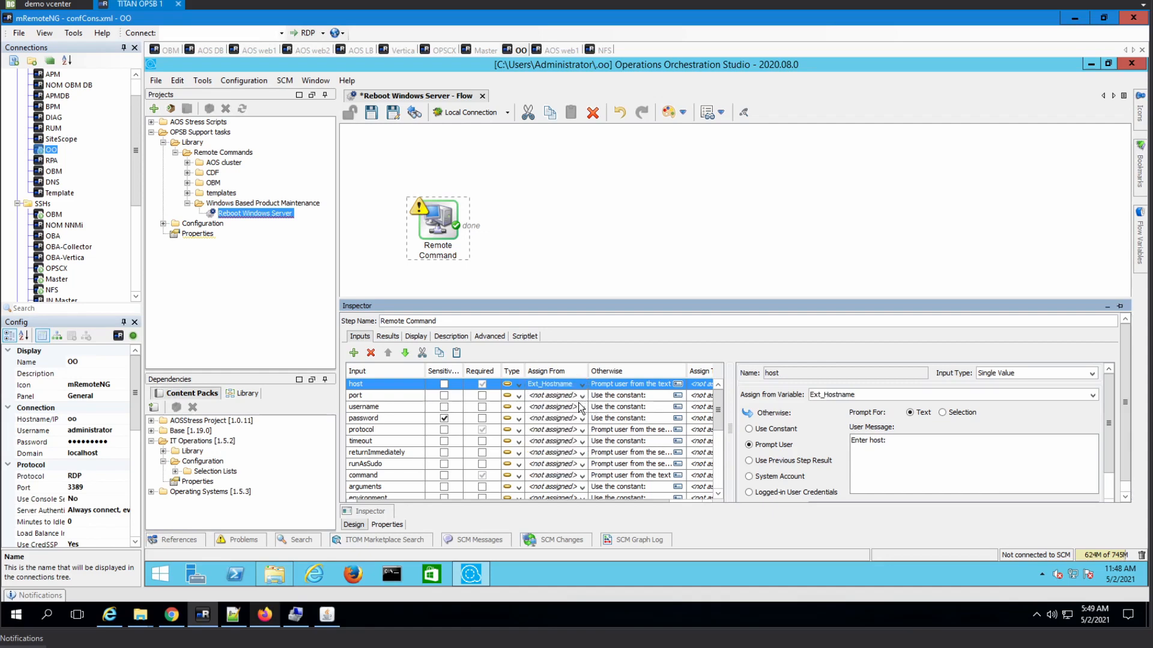
click(580, 407)
click(581, 408)
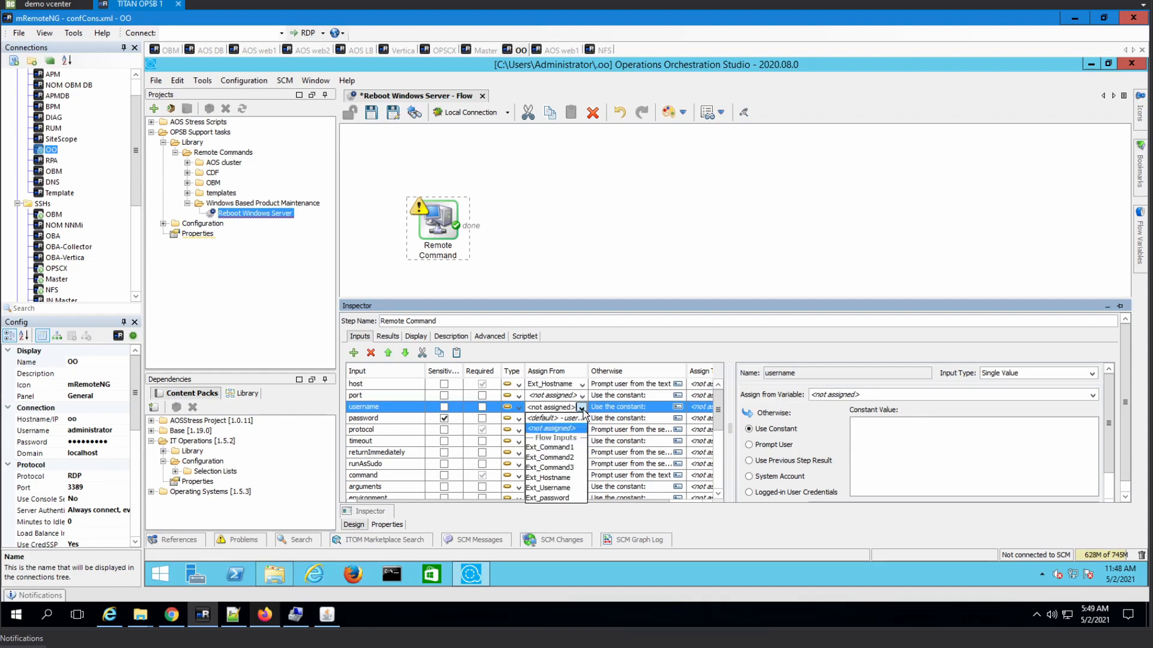
click(567, 488)
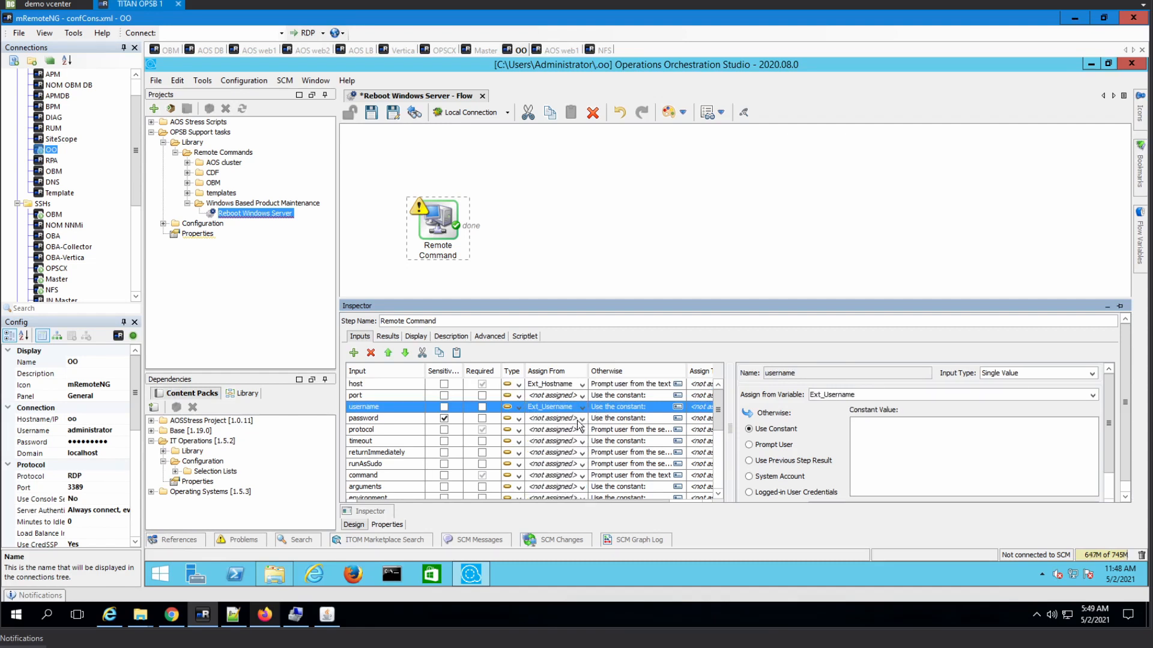
click(581, 419)
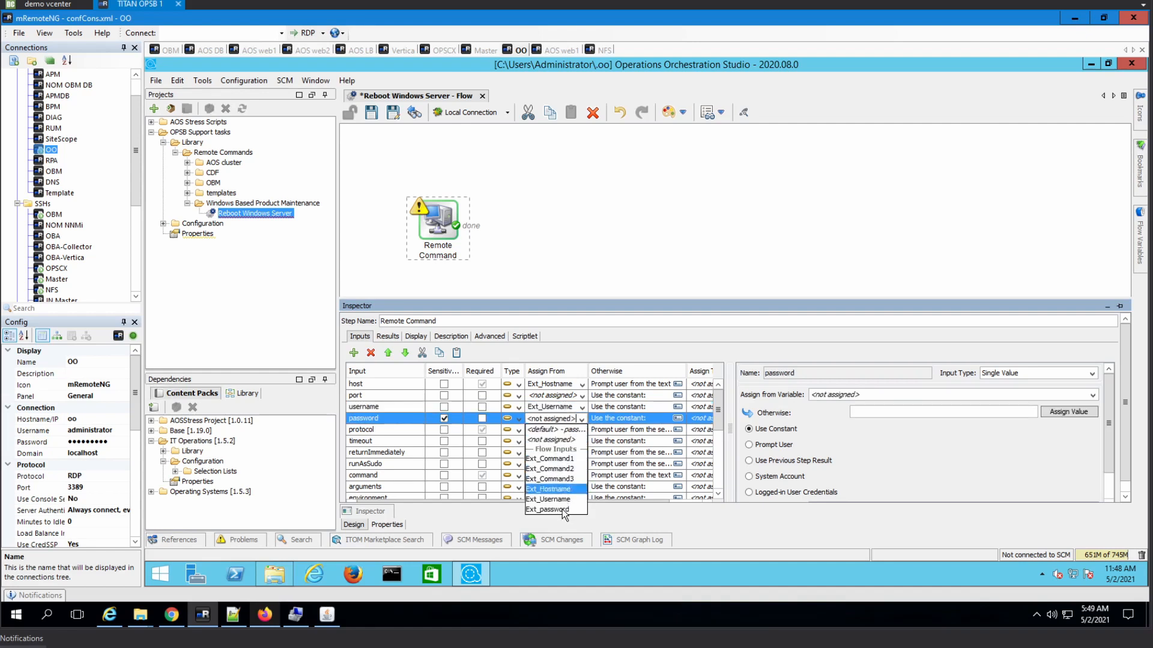
key(Return)
- Mark Ext_password as sensitive data and enter the account password as its value
click(377, 525)
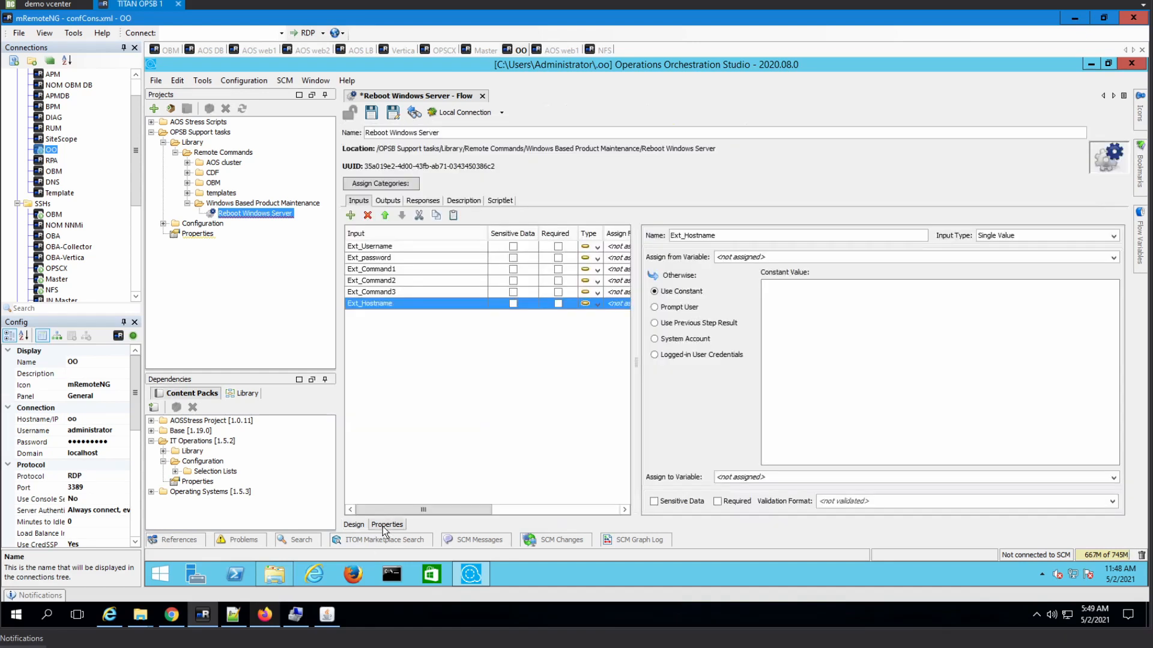
click(379, 258)
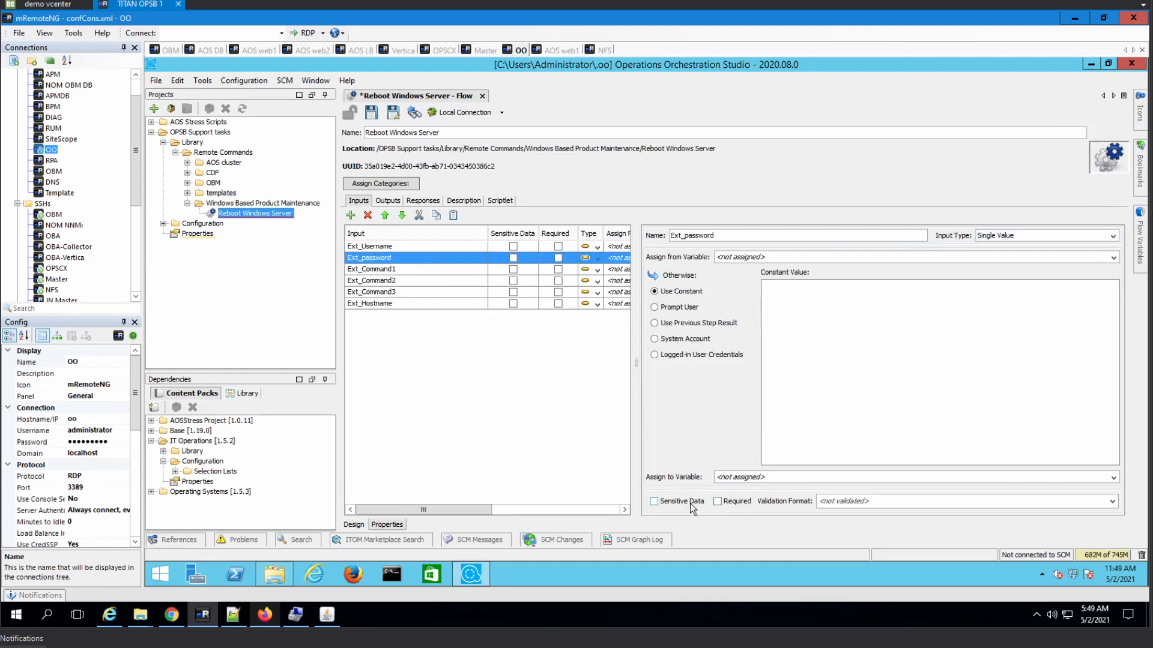
click(654, 502)
click(1090, 275)
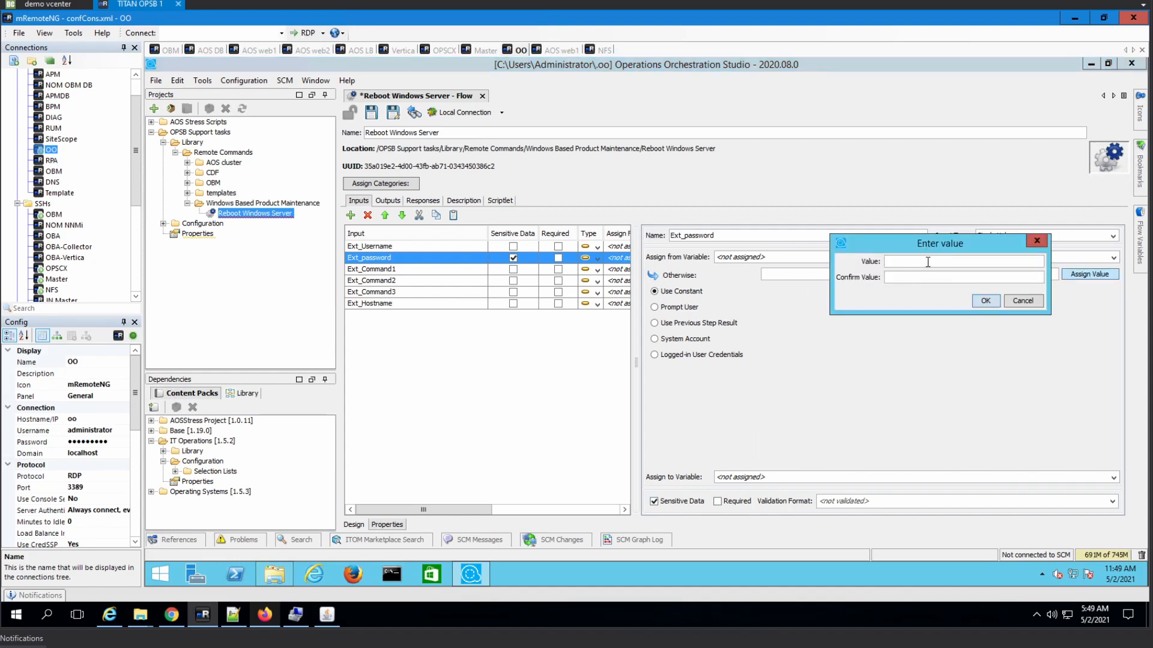
text(••••••••••••••)
click(987, 302)
click(1088, 274)
text(••••••••••••••)
key(BackSpace)
key(BackSpace)
text(••)
key(Return)
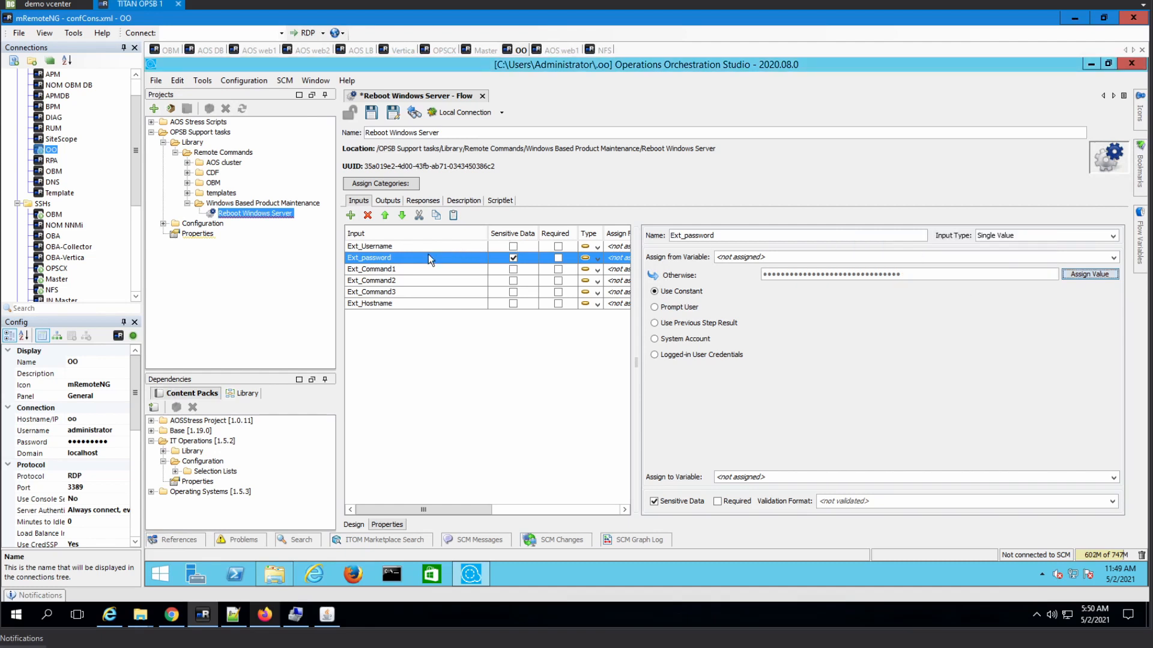
- Give Ext_Username a user name, Ext_Command2/3 'sleep 5', and Ext_Command1 'shutdown -r -t 10'
click(427, 249)
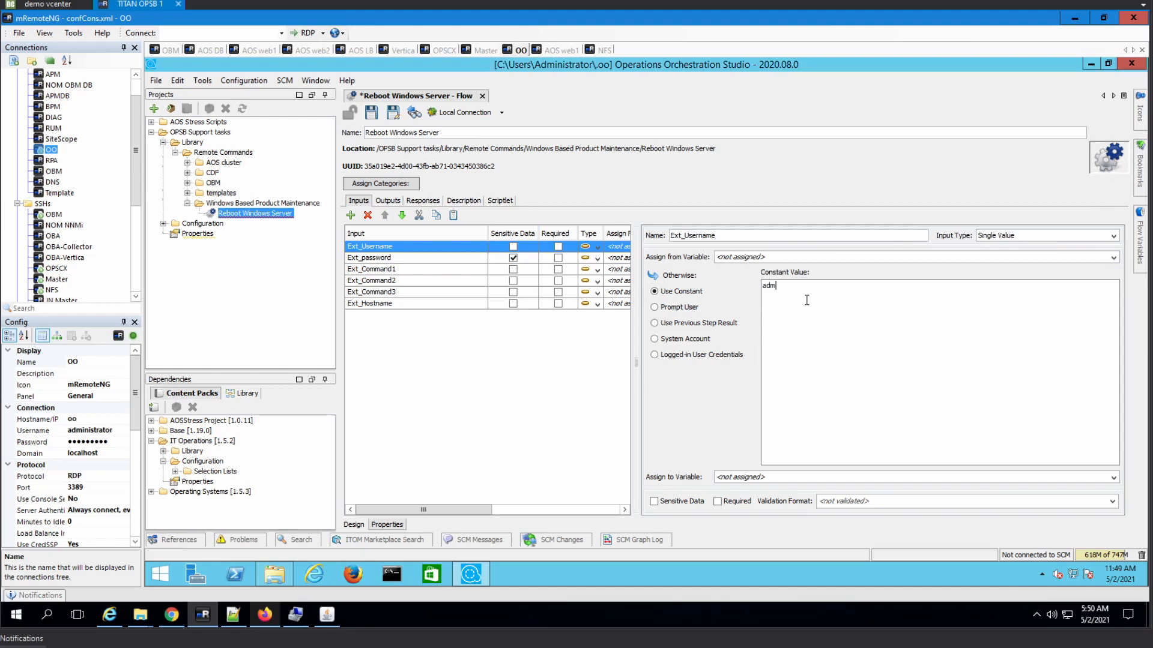
text(or)
click(404, 279)
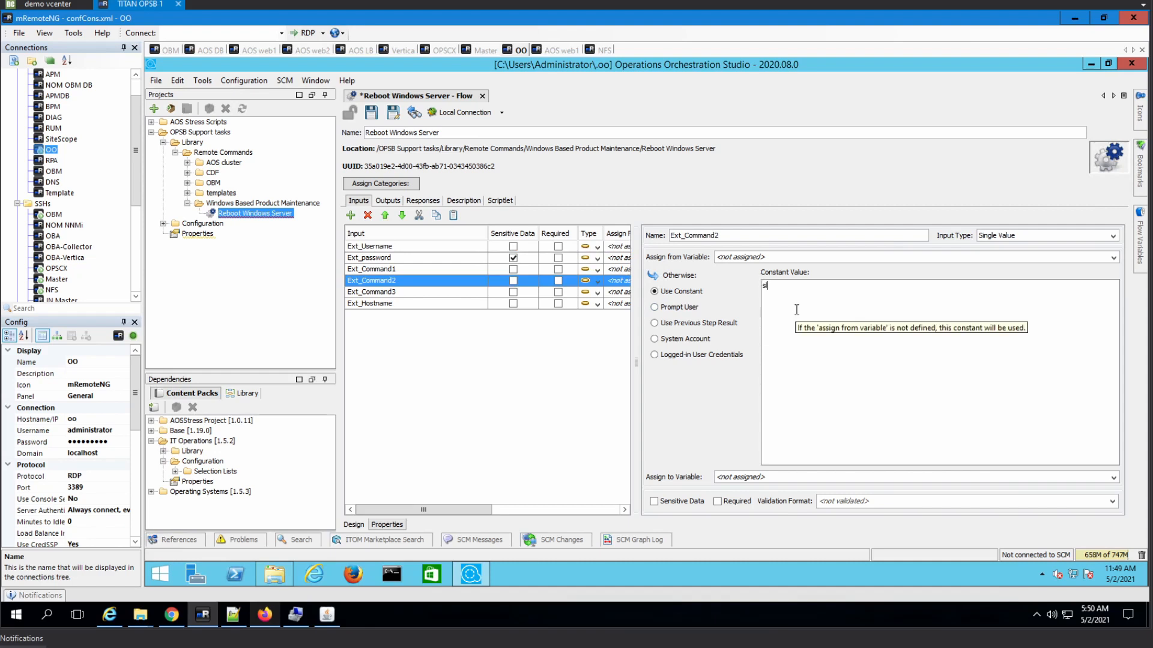
text(sleep 5)
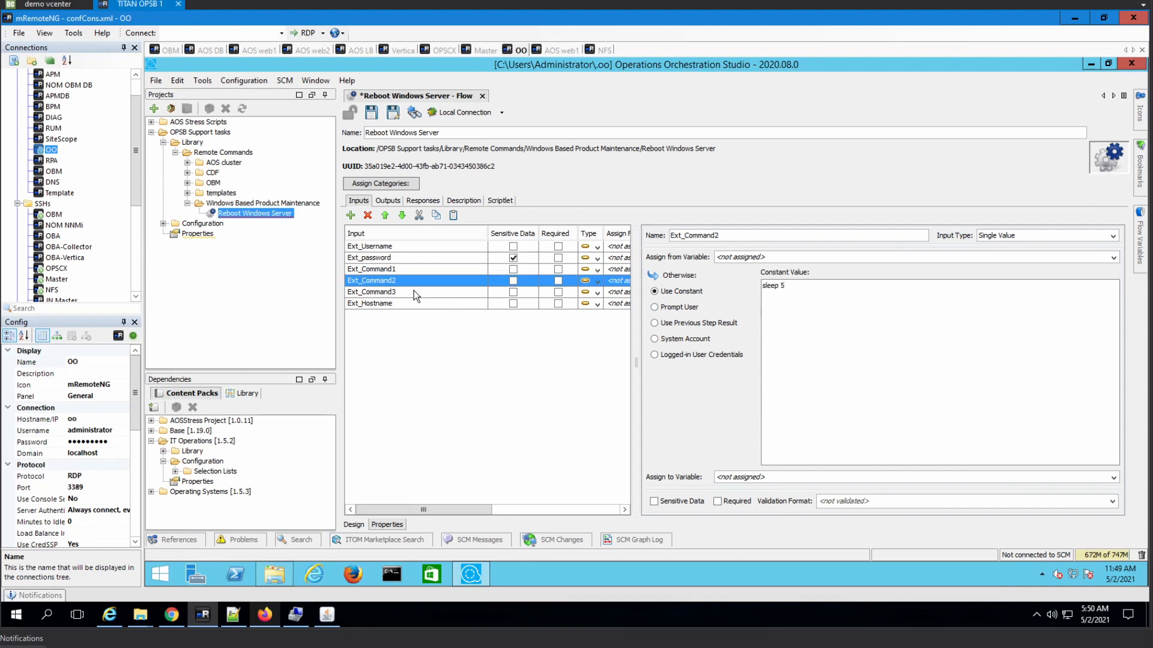
click(821, 318)
text(sleep 5)
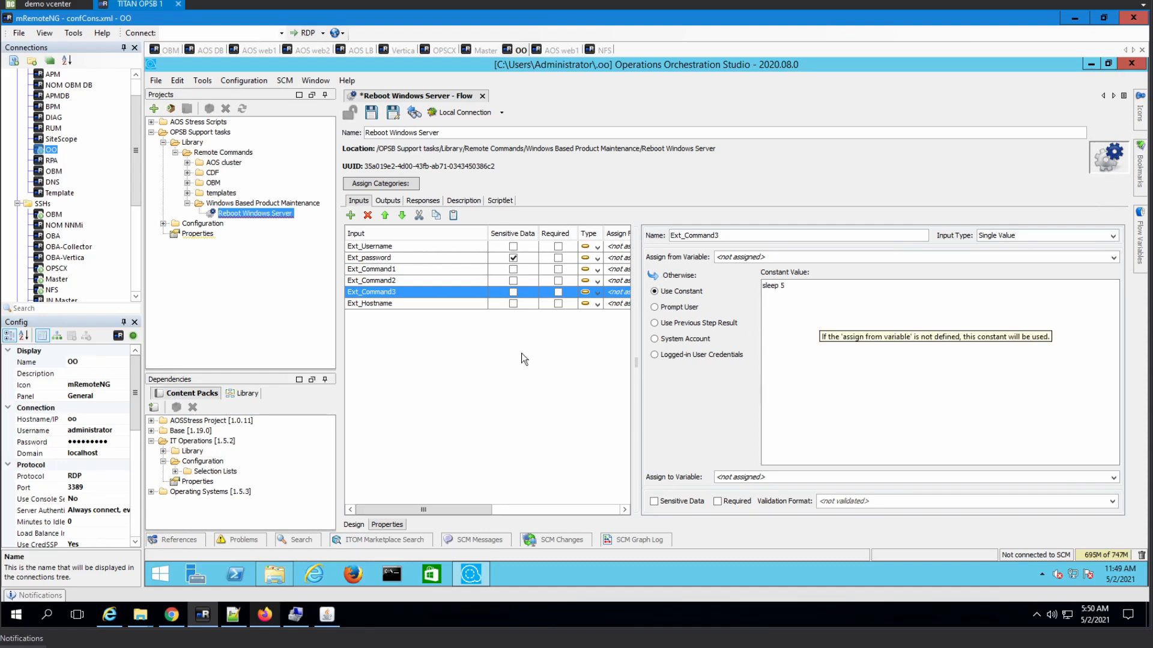
click(405, 272)
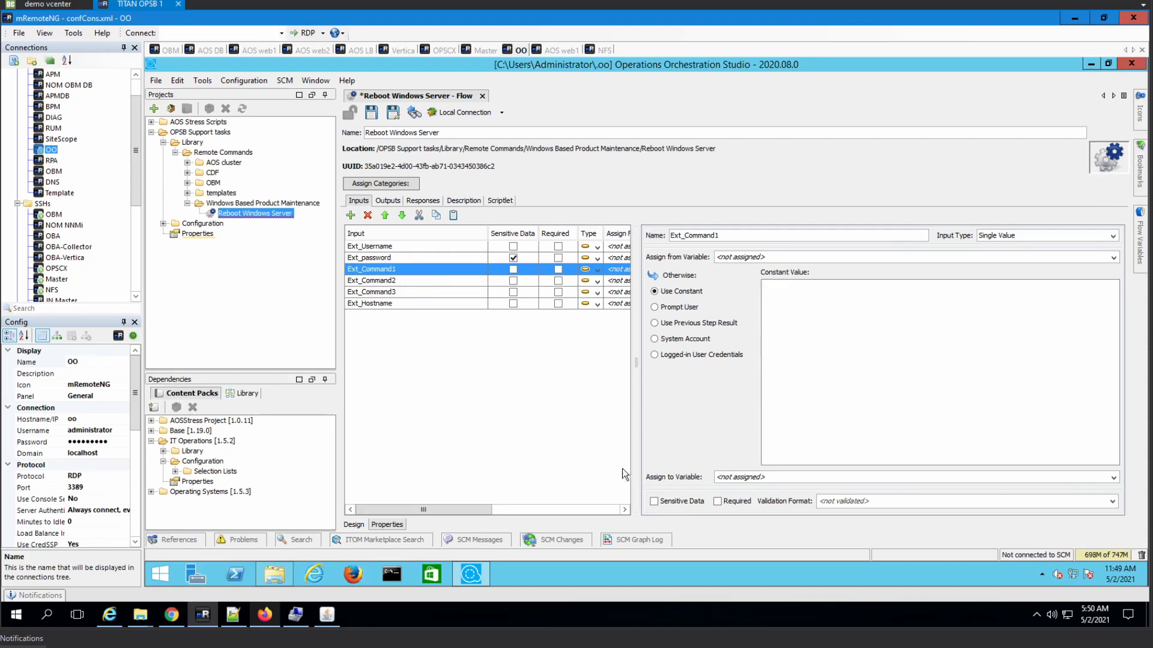
click(849, 324)
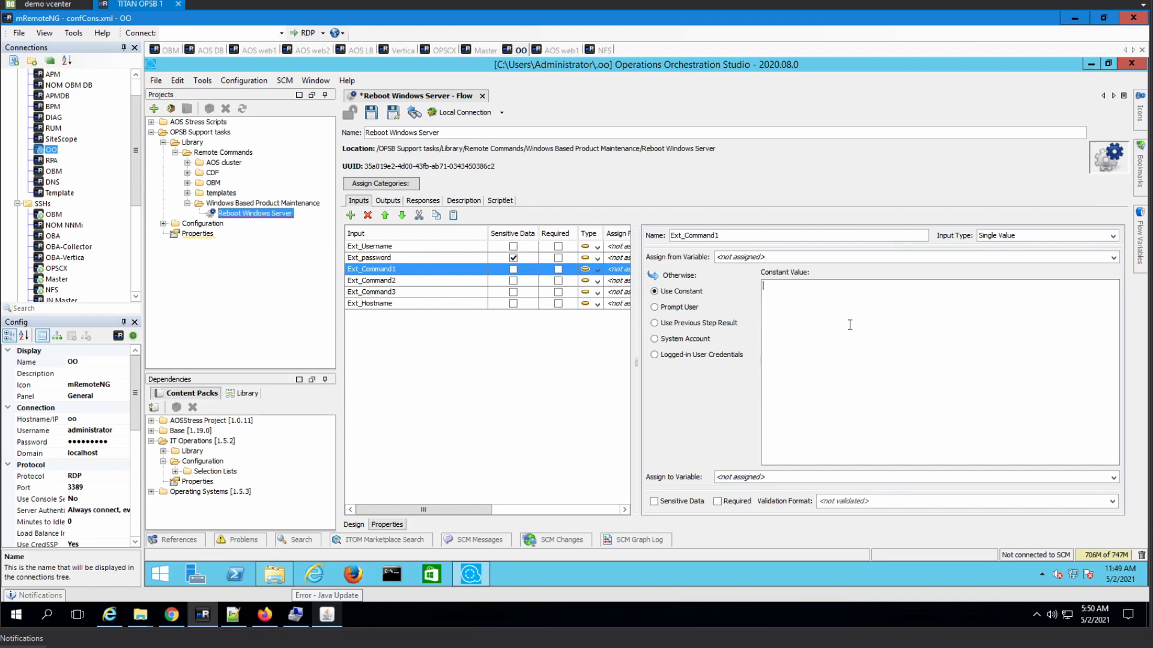
text(shutdown -r -t 10)
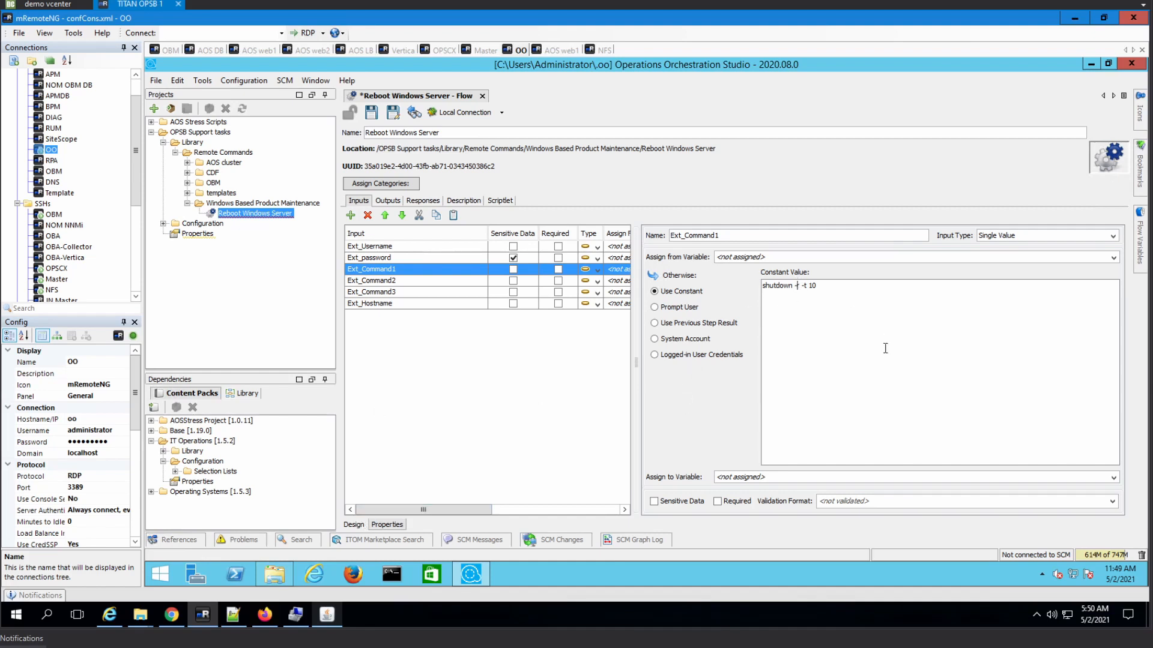
click(356, 525)
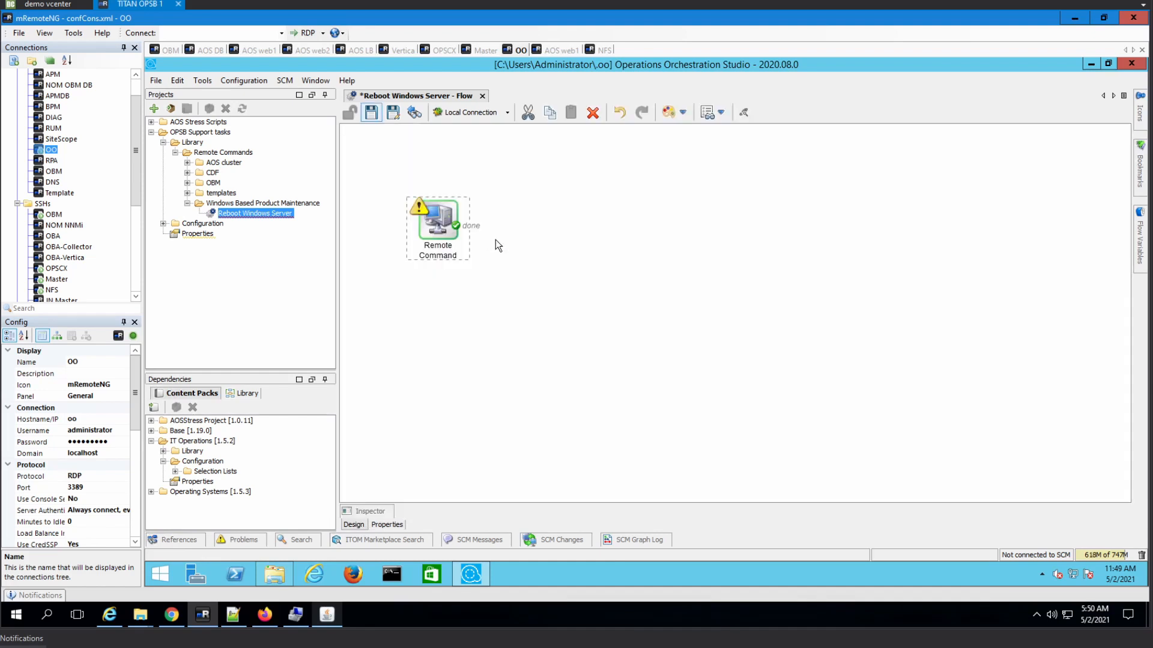
double_click(442, 233)
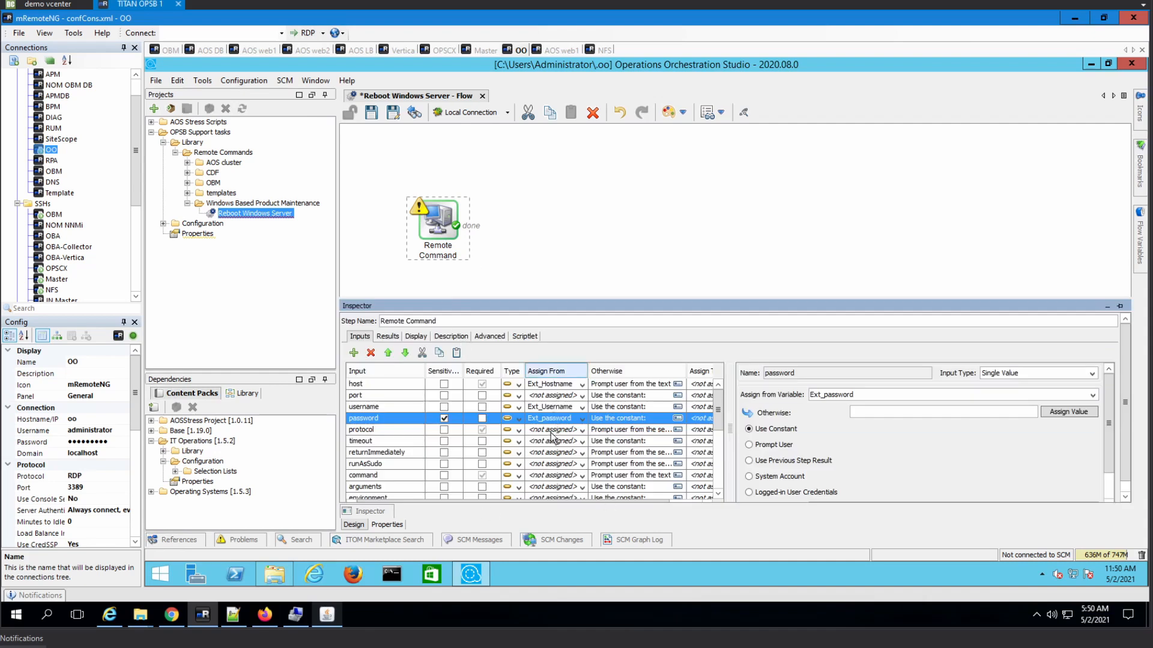
- Set the step's protocol input to use a constant and enlarge the Inspector to read the description
click(581, 430)
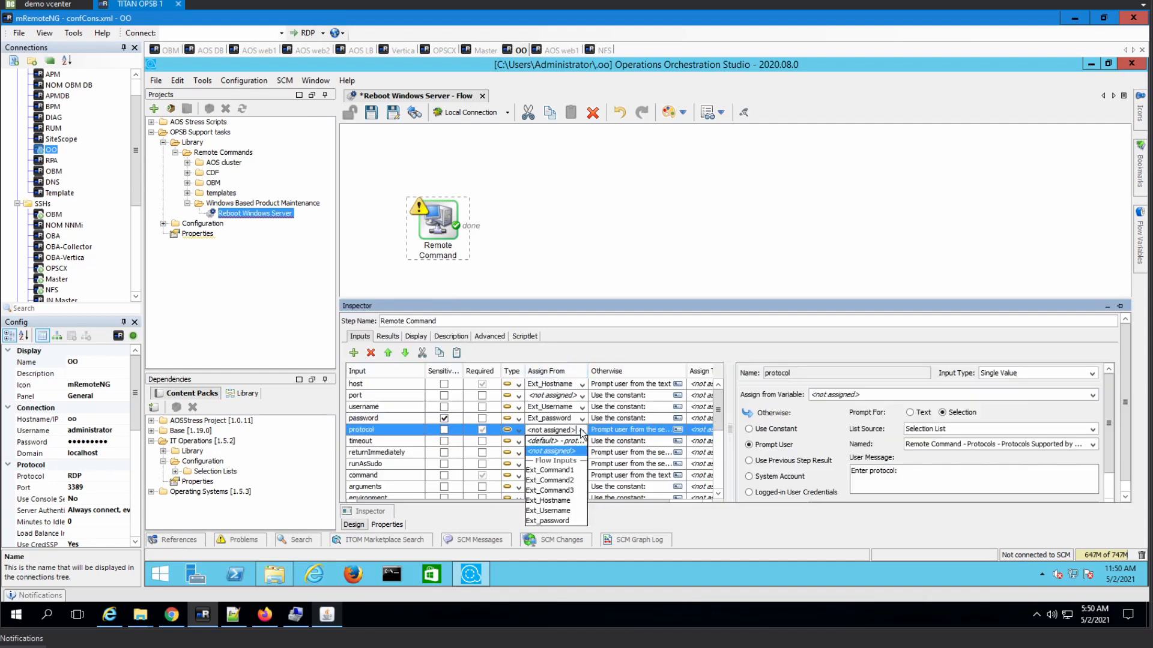
click(935, 481)
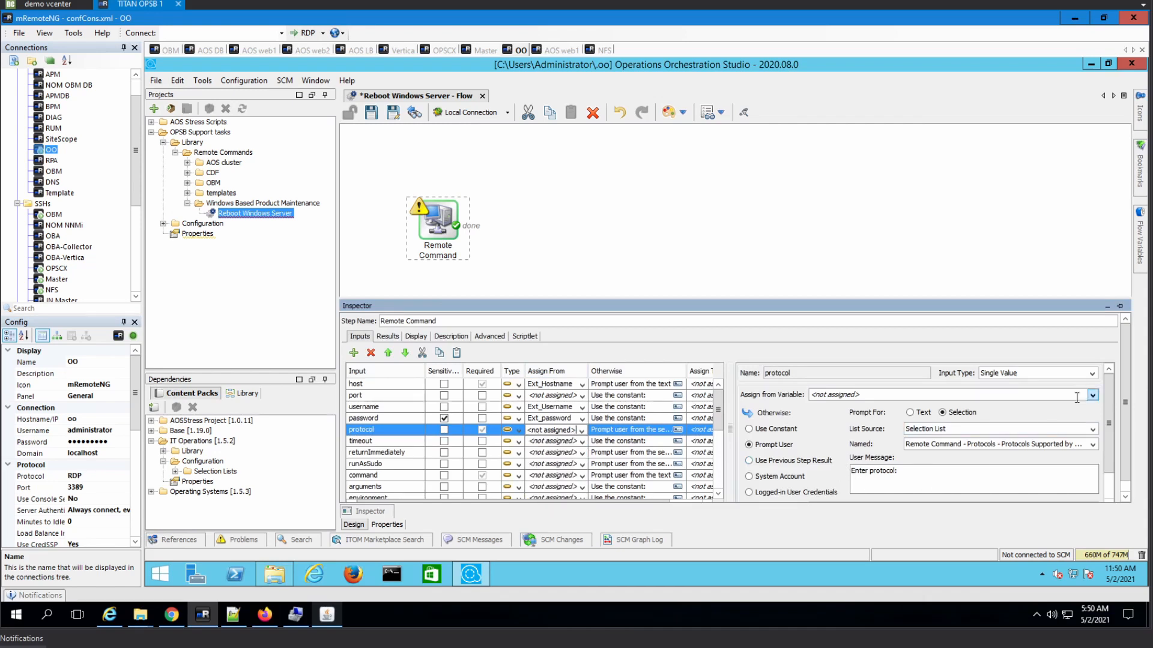
scroll(1019, 427, down, 1)
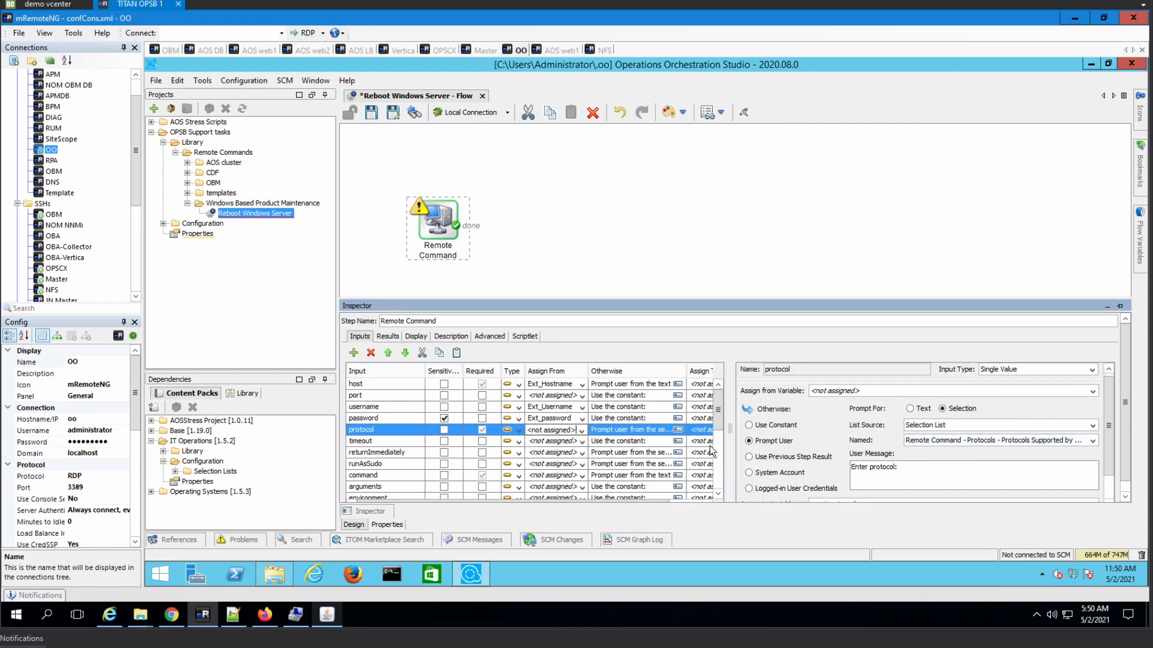
click(789, 425)
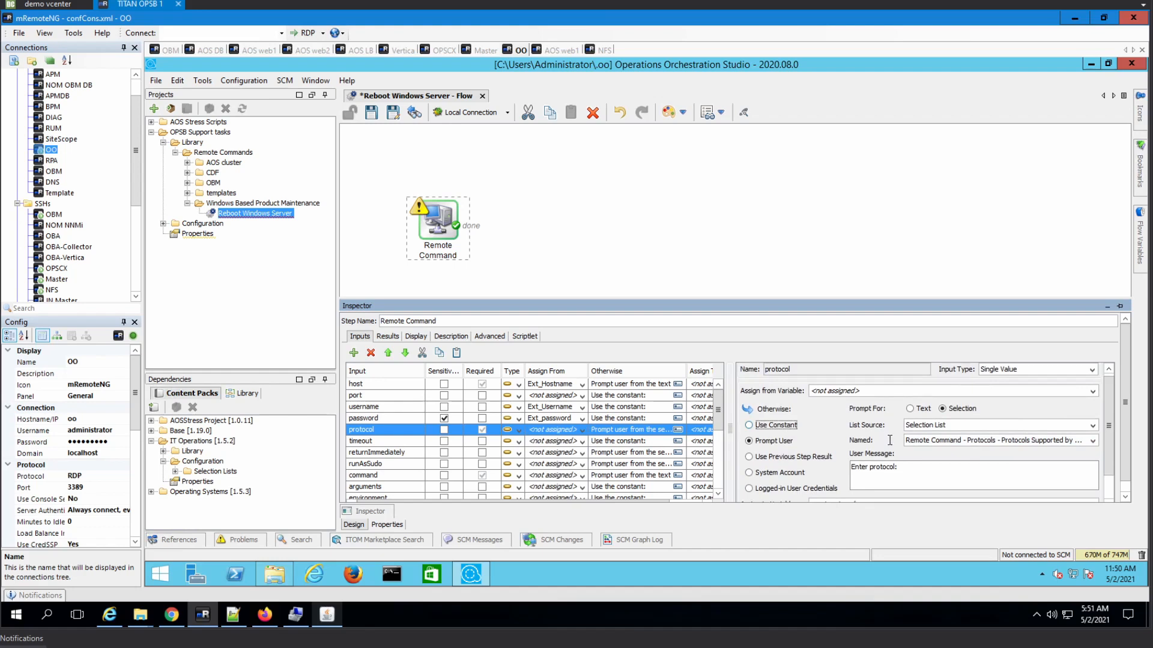
click(457, 339)
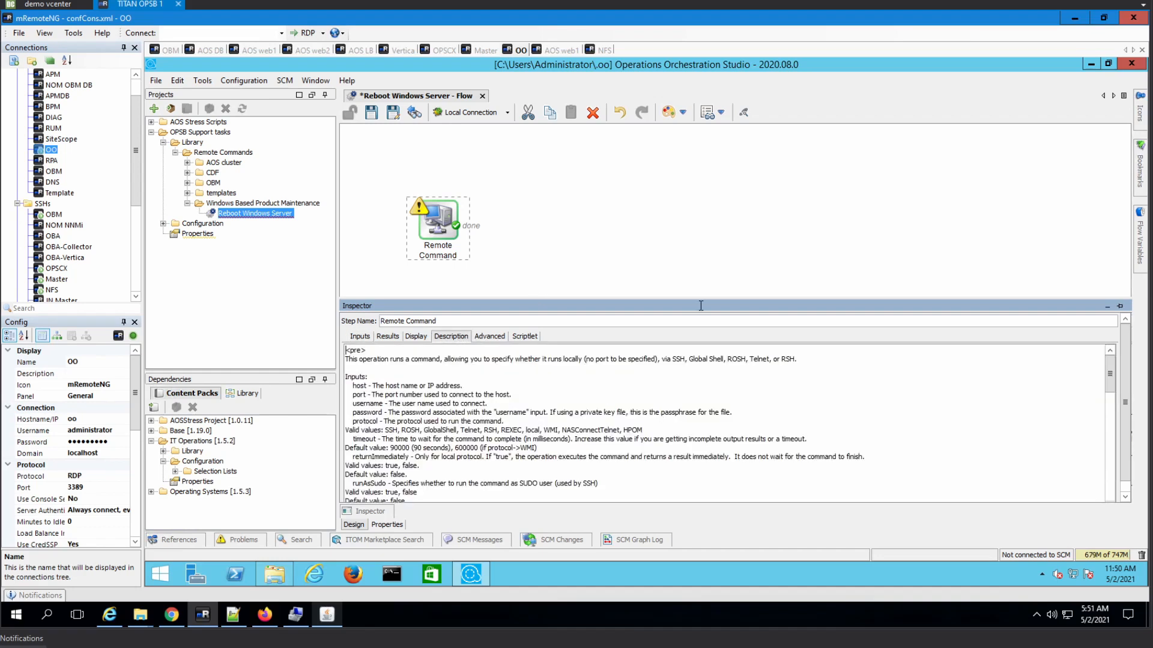
drag(699, 297, 704, 214)
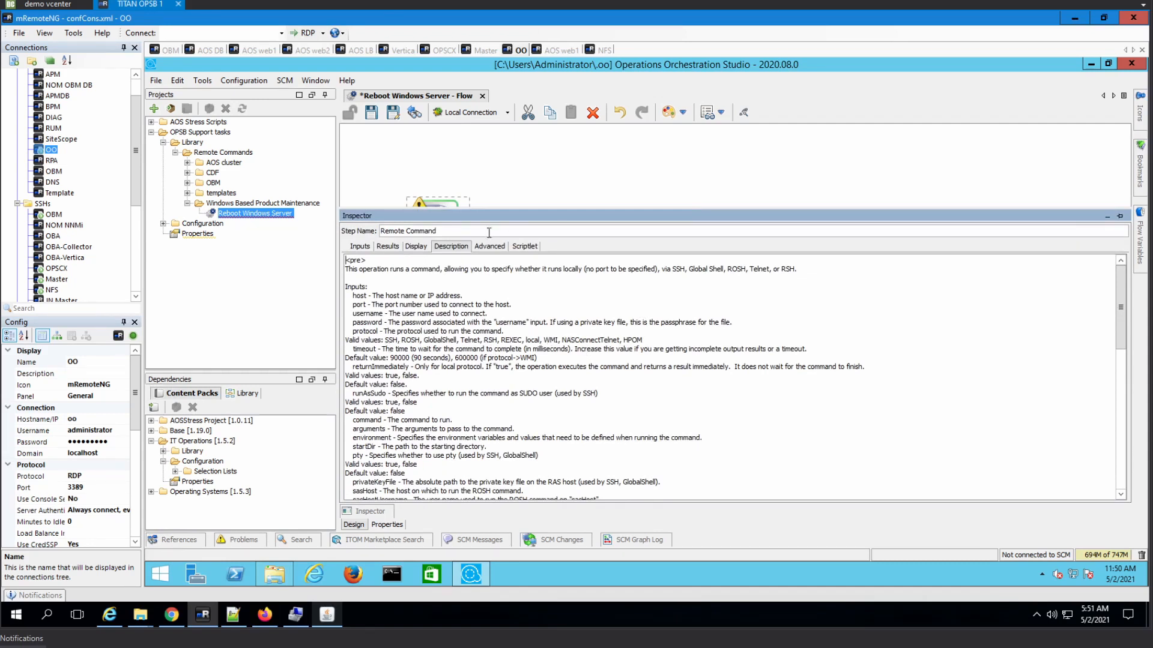
- Give protocol the constant WMI and feed the command input from Ext_Command1
click(360, 247)
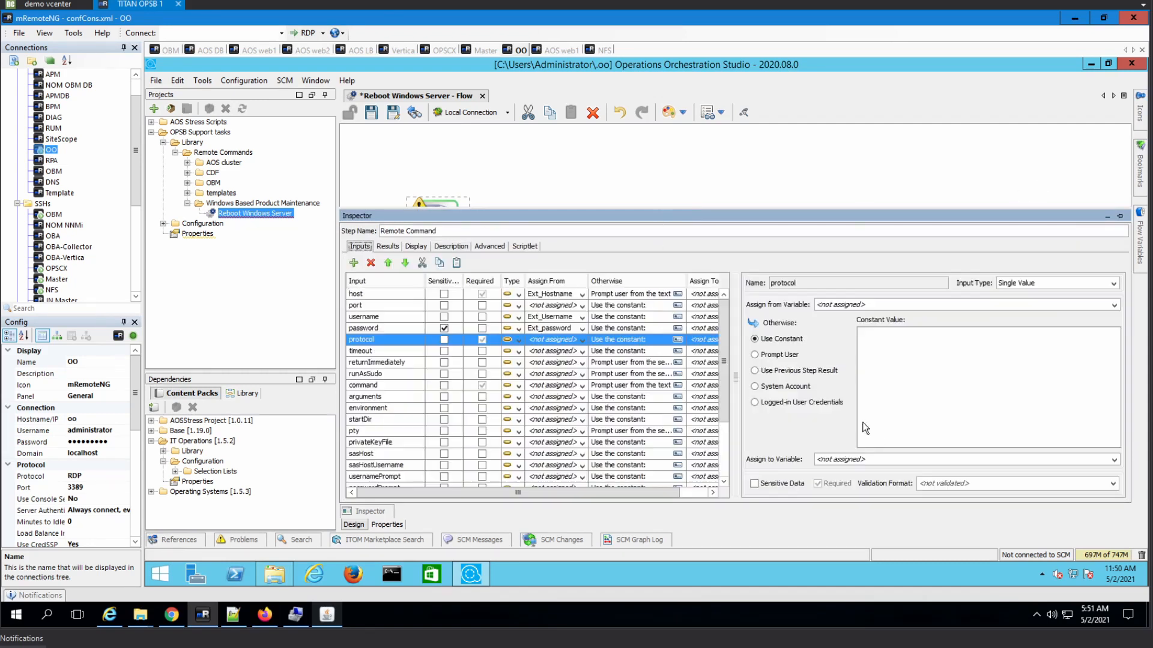
text(WMI)
click(581, 386)
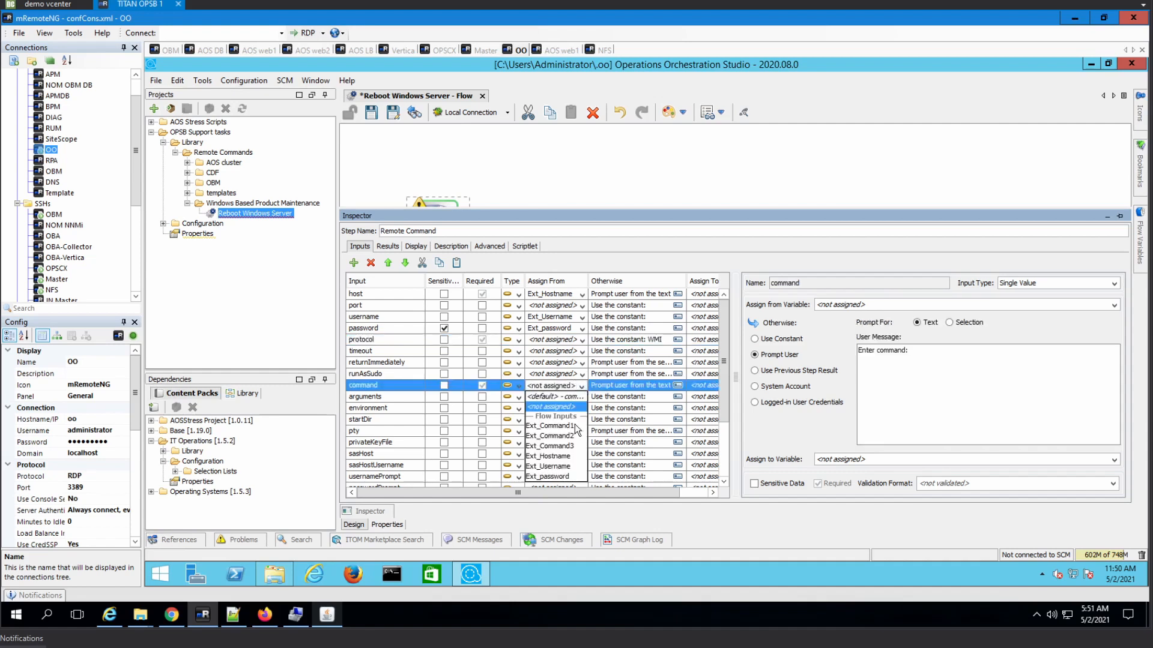
click(566, 427)
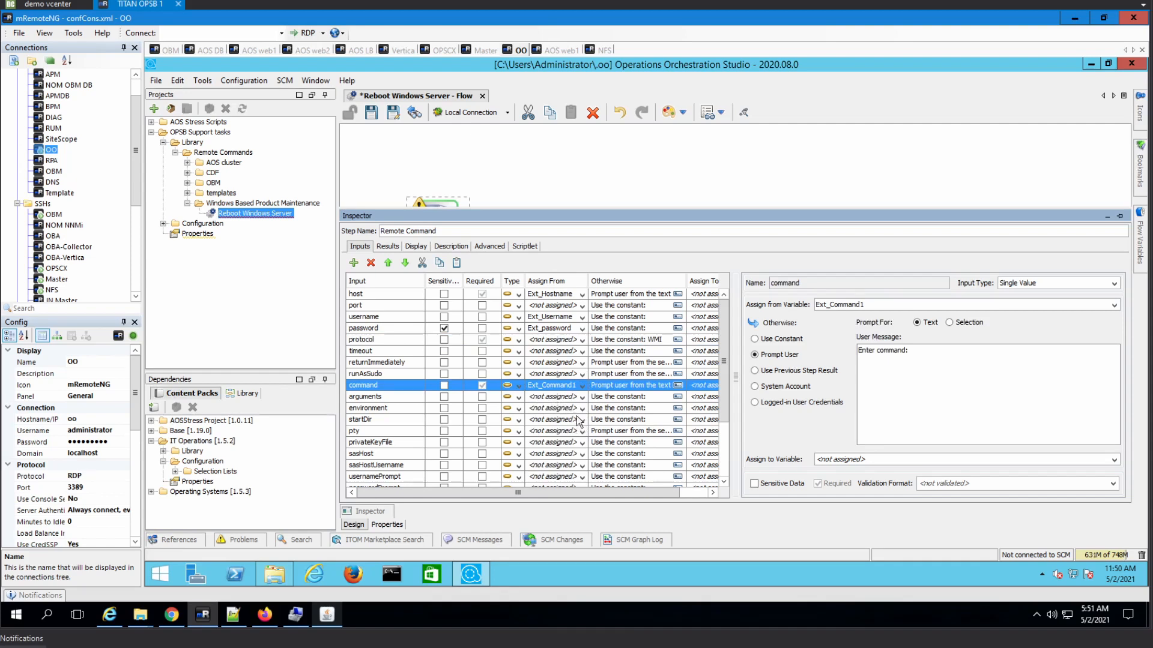
- Review the pty input's settings and close the step Inspector
scroll(581, 422, down, 2)
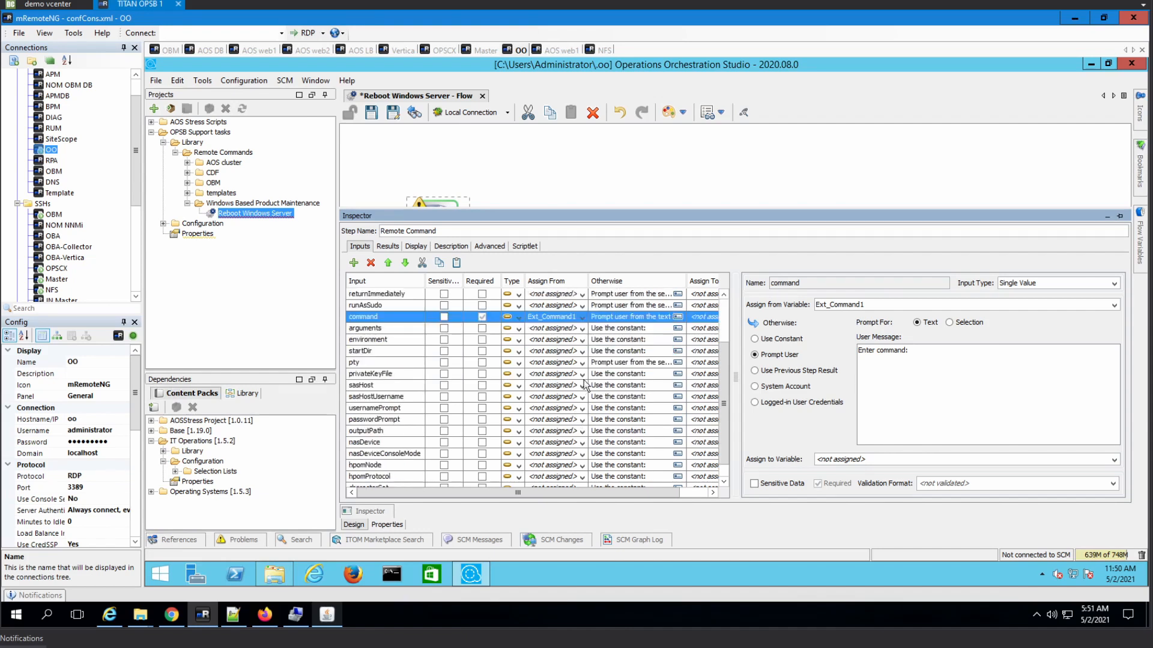
scroll(584, 384, down, 1)
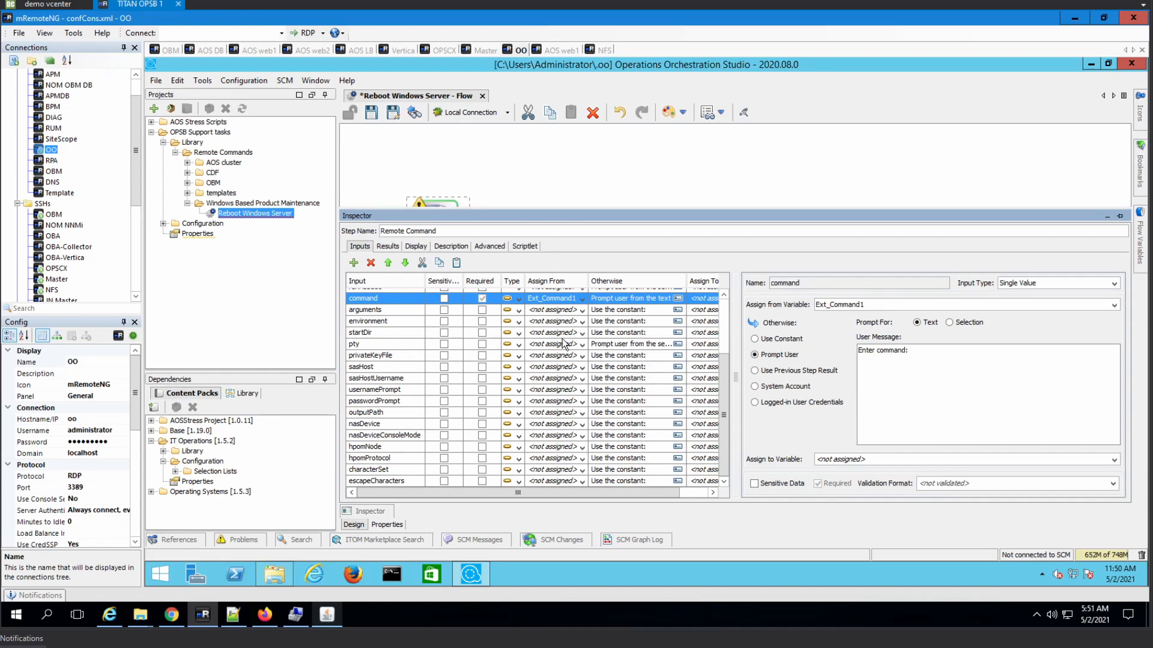
click(633, 347)
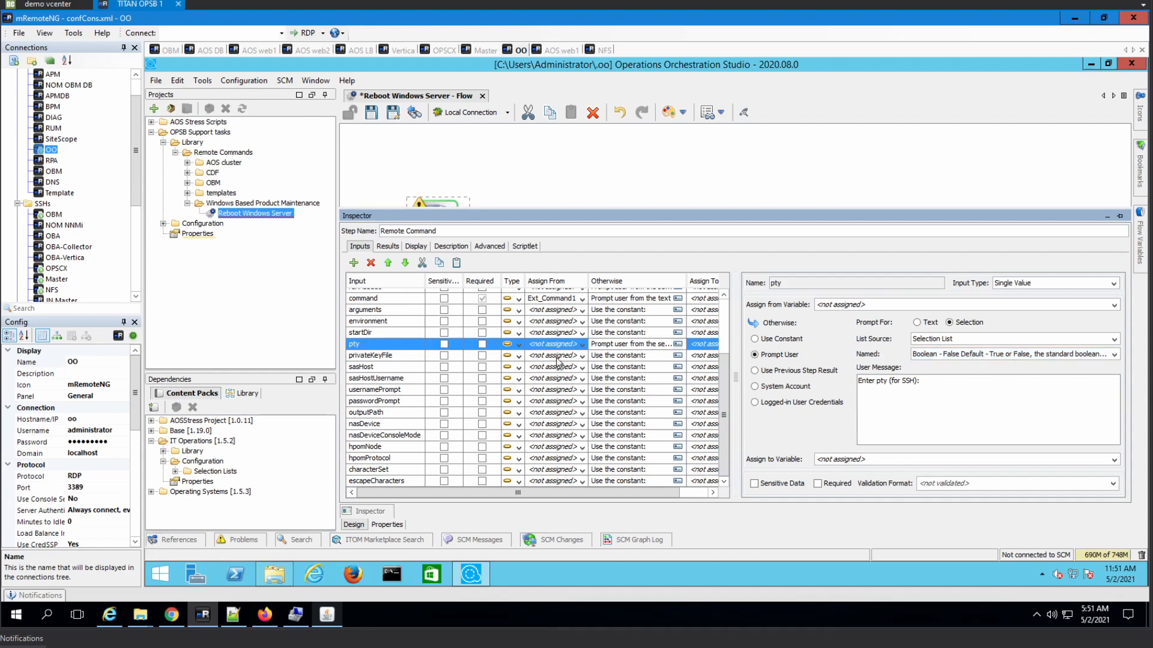
scroll(574, 394, up, 3)
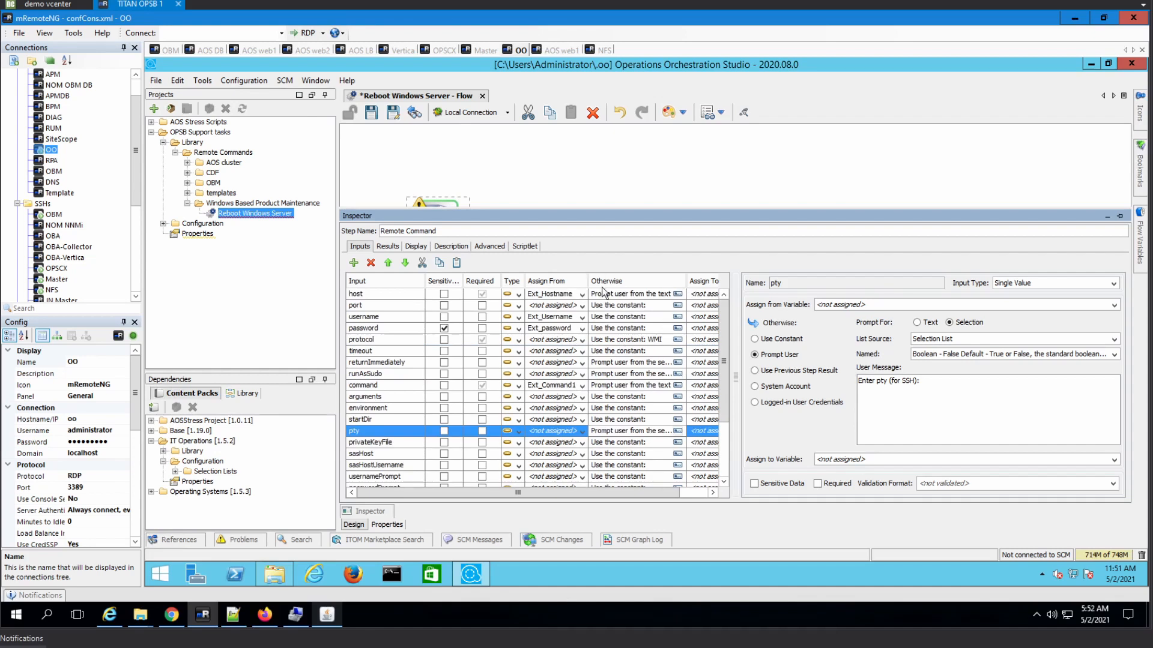
click(585, 157)
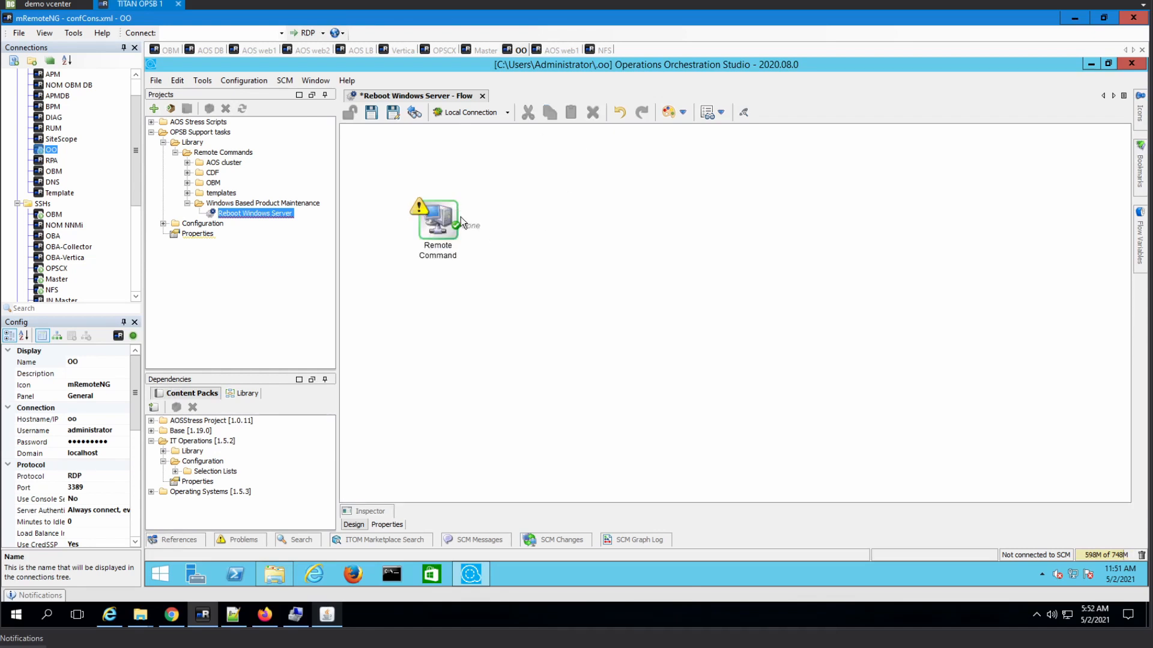
- Duplicate the Remote Command step twice and place the copies to its right
click(449, 220)
key(ctrl+c)
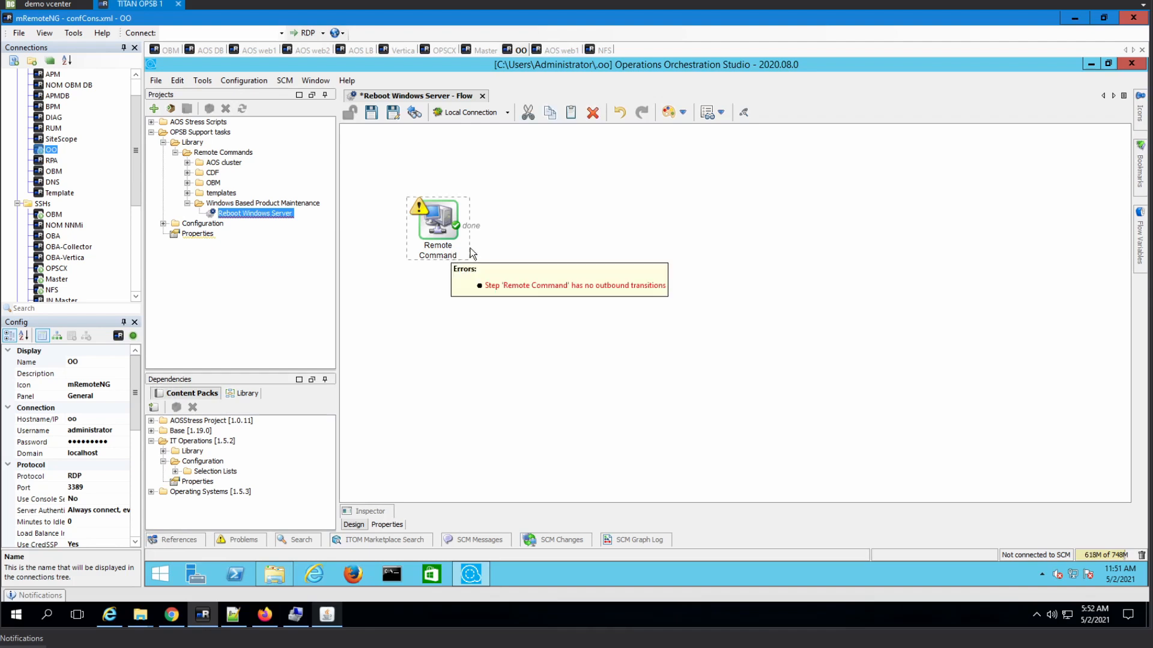
key(ctrl+v)
drag(460, 233, 574, 235)
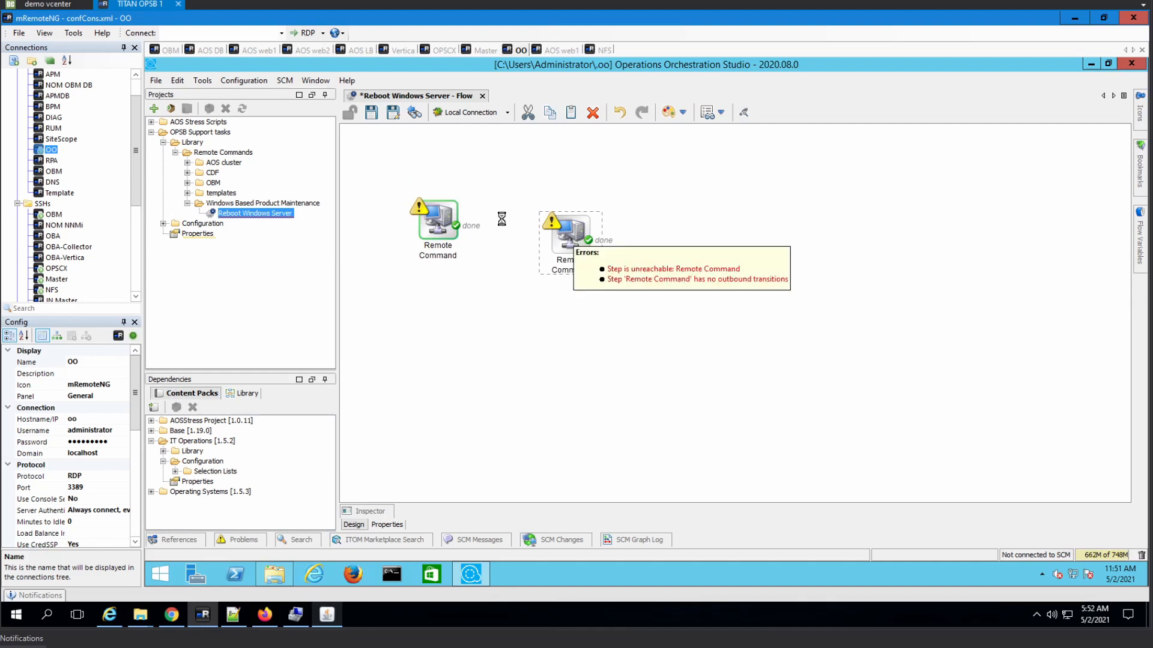
key(ctrl+v)
drag(672, 232, 716, 234)
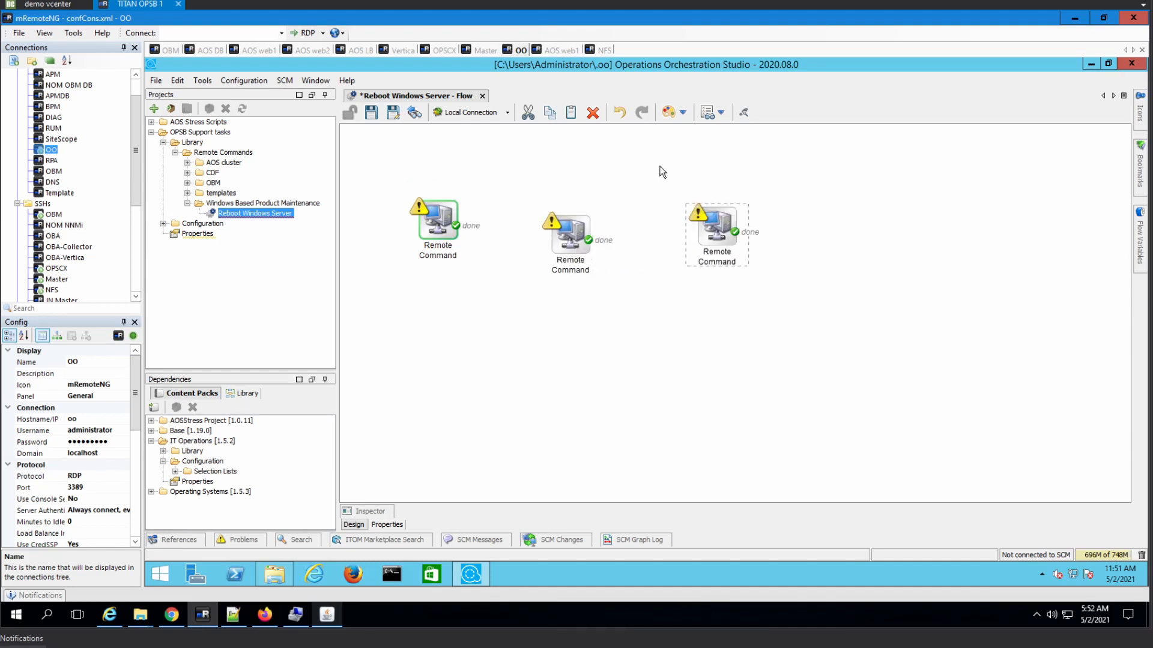
- Add a Resolved: success step, chain the steps' done outcomes, and select all four steps
click(685, 114)
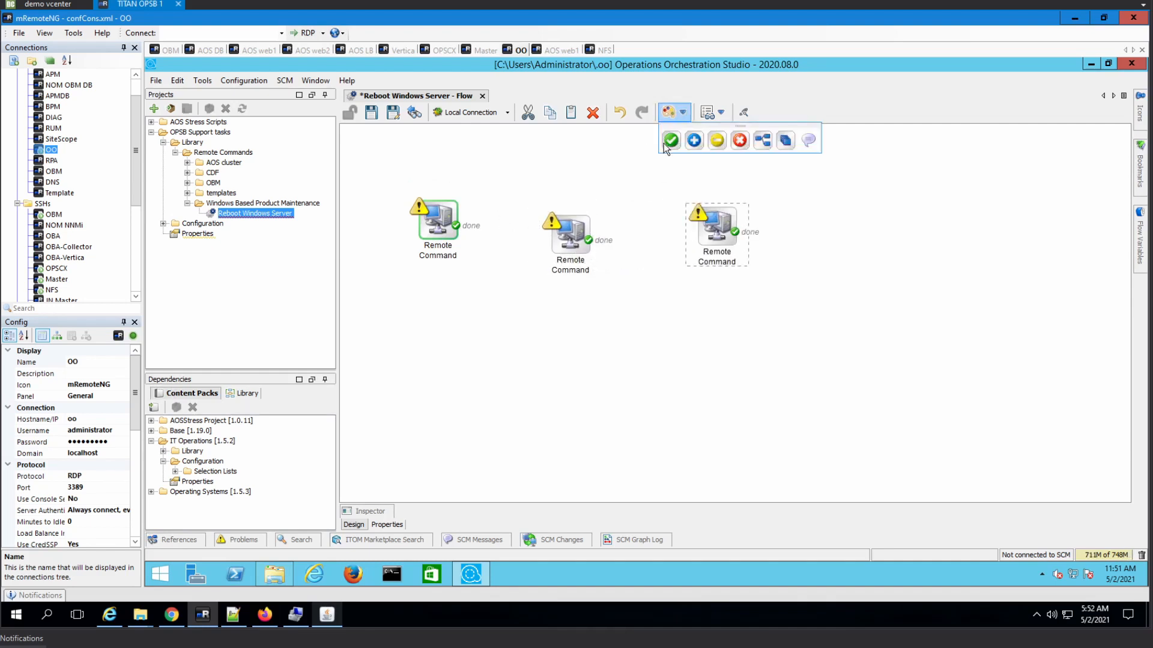
click(851, 241)
drag(456, 226, 713, 239)
drag(750, 243, 846, 243)
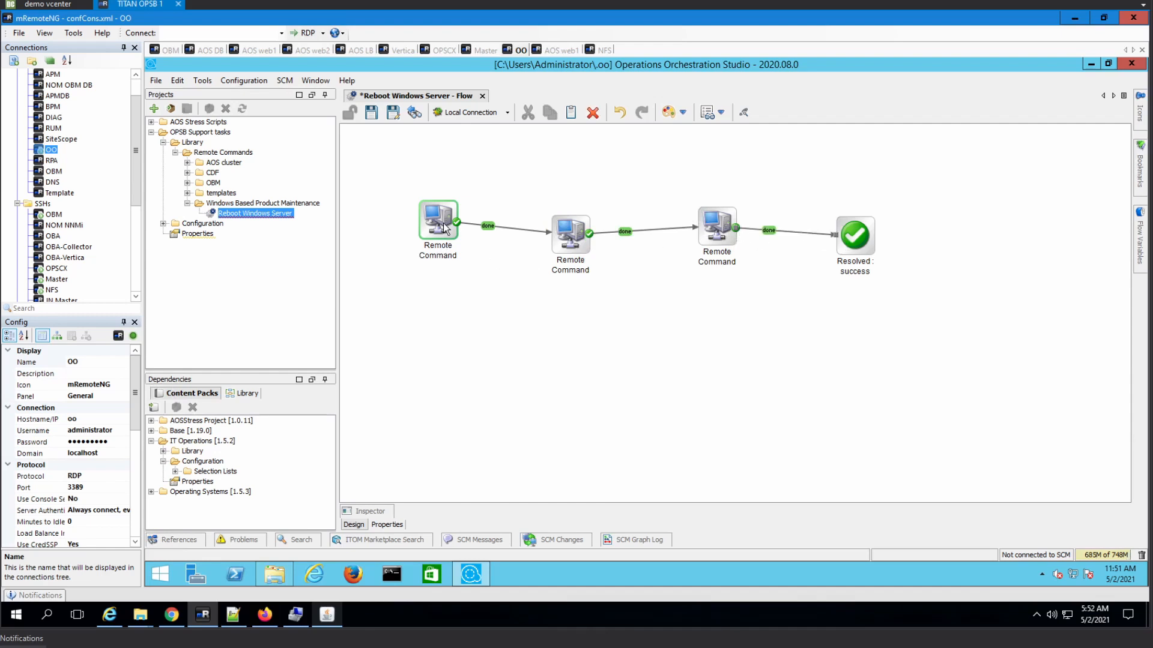
mouse_move(398, 176)
mouse_down()
mouse_move(478, 225)
mouse_move(941, 353)
mouse_up()
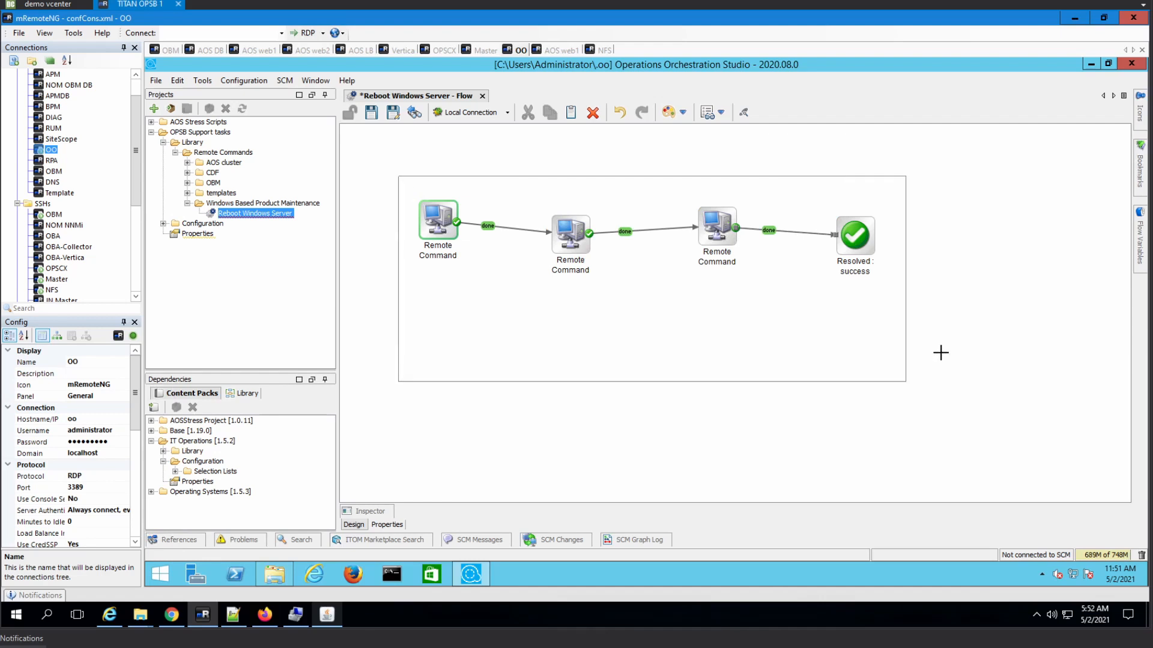
drag(743, 117, 743, 117)
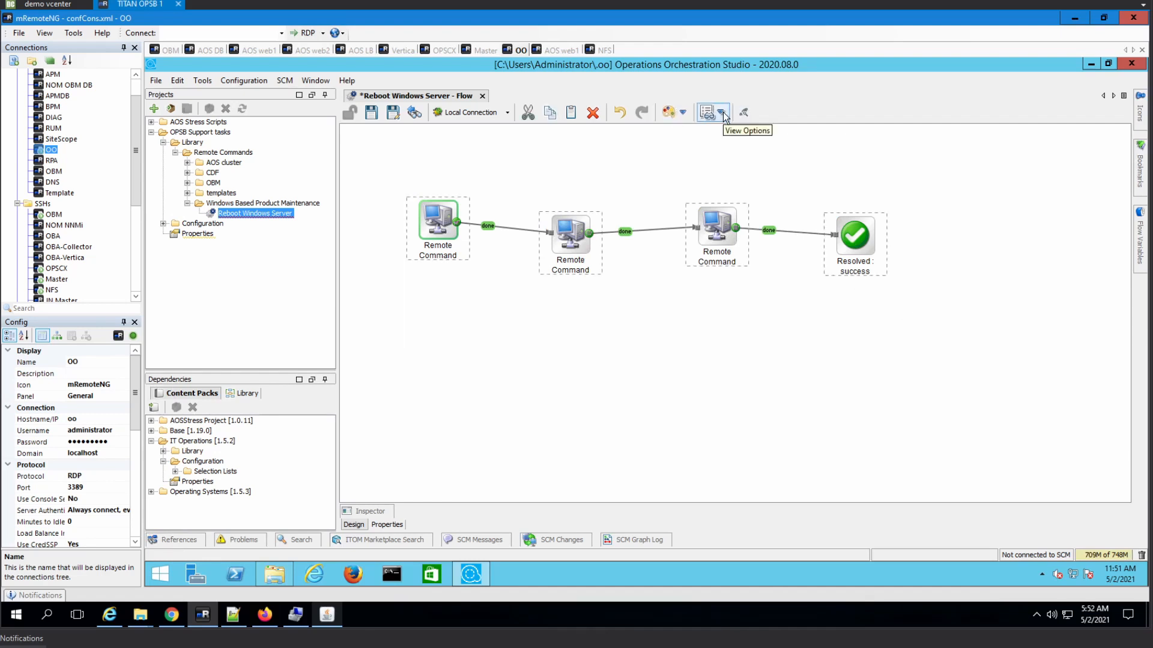
- Align the selected steps horizontally in a single row
click(724, 114)
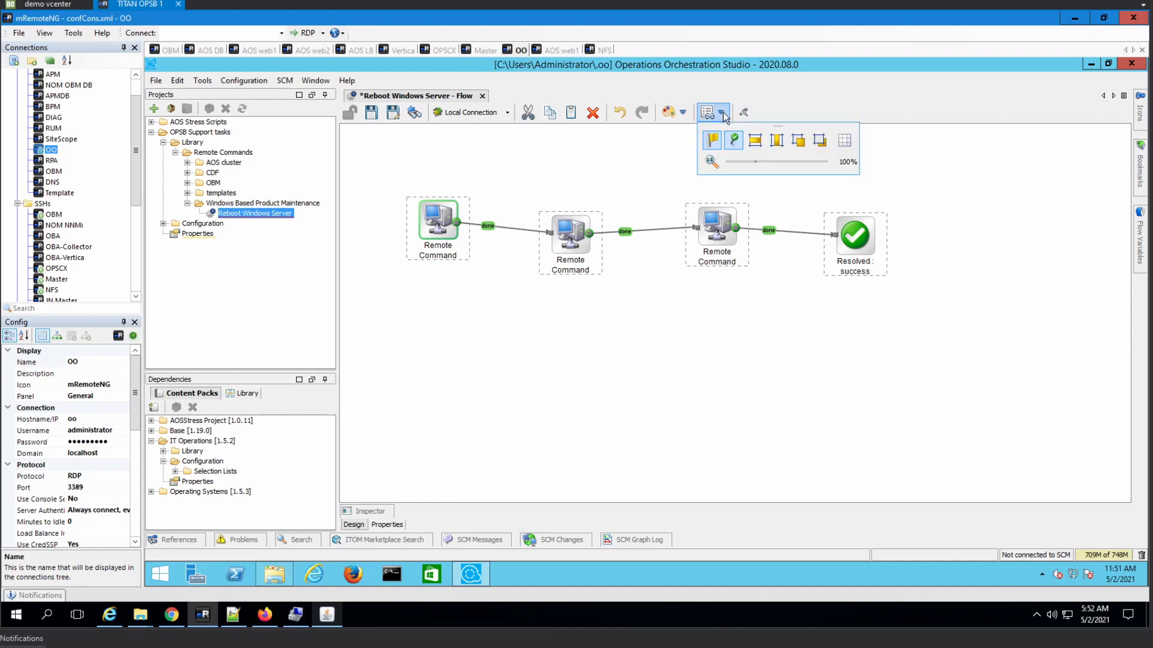
click(757, 141)
click(693, 331)
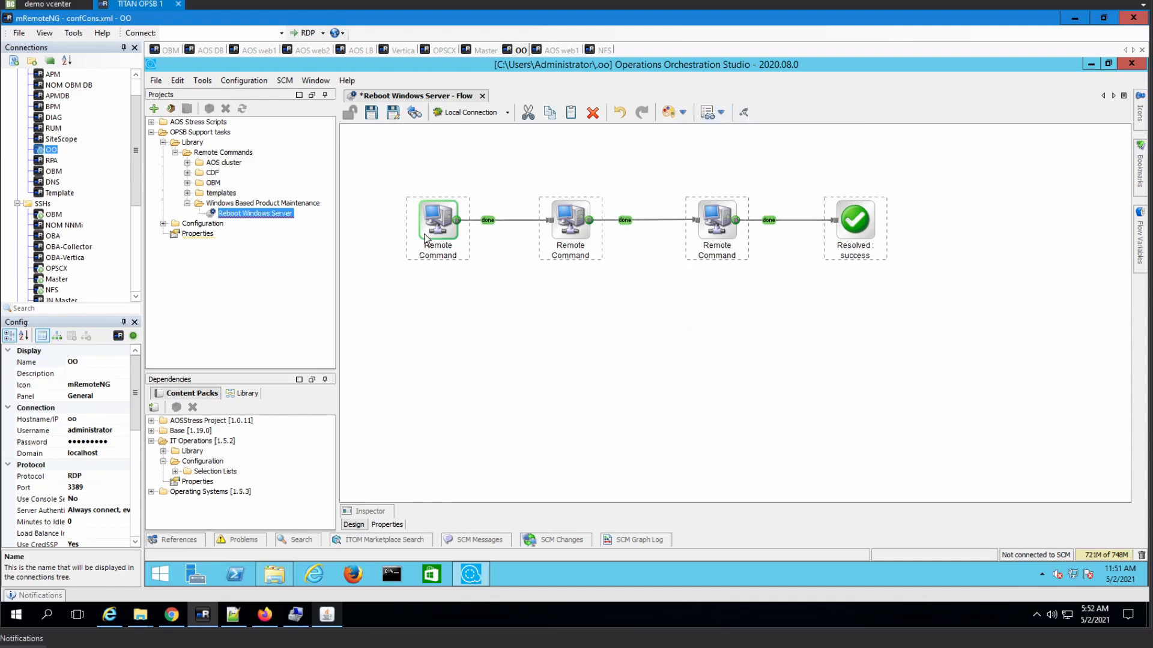
- Rename the steps Remote Command 1, Remote Command 2 and Remote Command 3
double_click(425, 237)
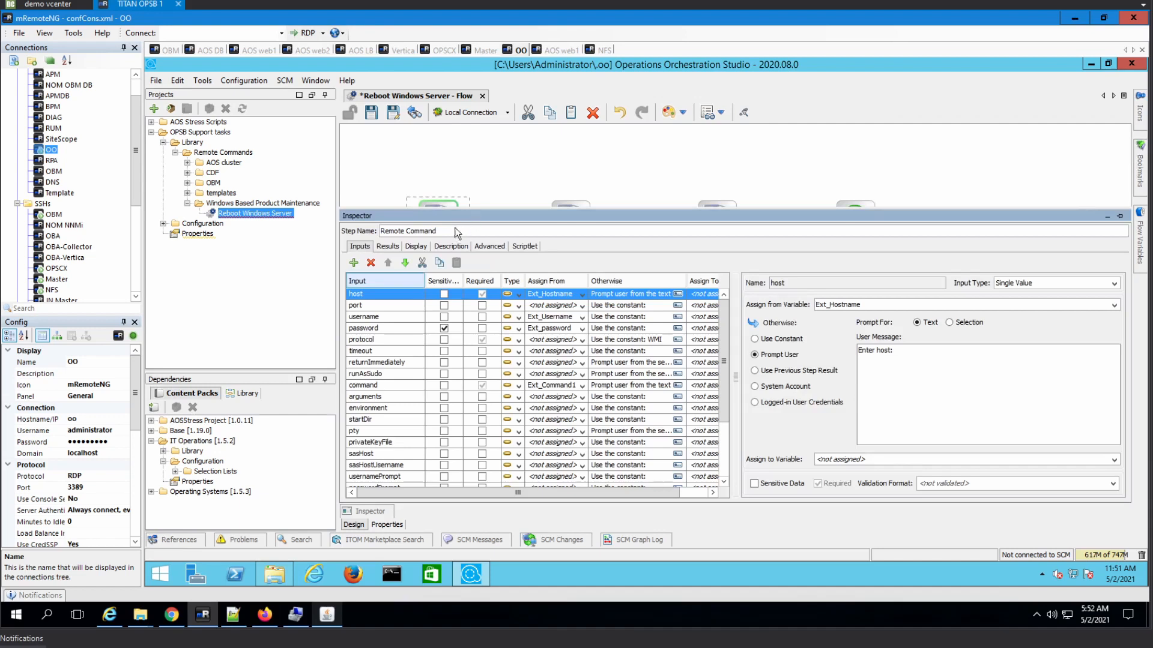
triple_click(455, 229)
click(484, 231)
text(1)
click(679, 180)
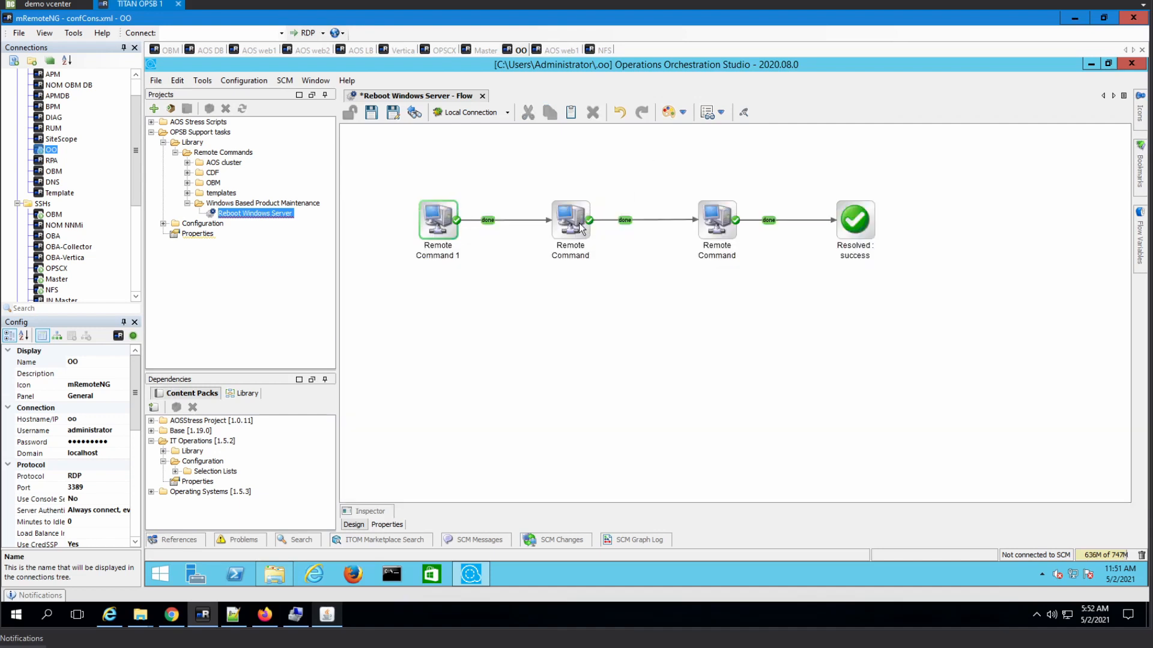
double_click(580, 227)
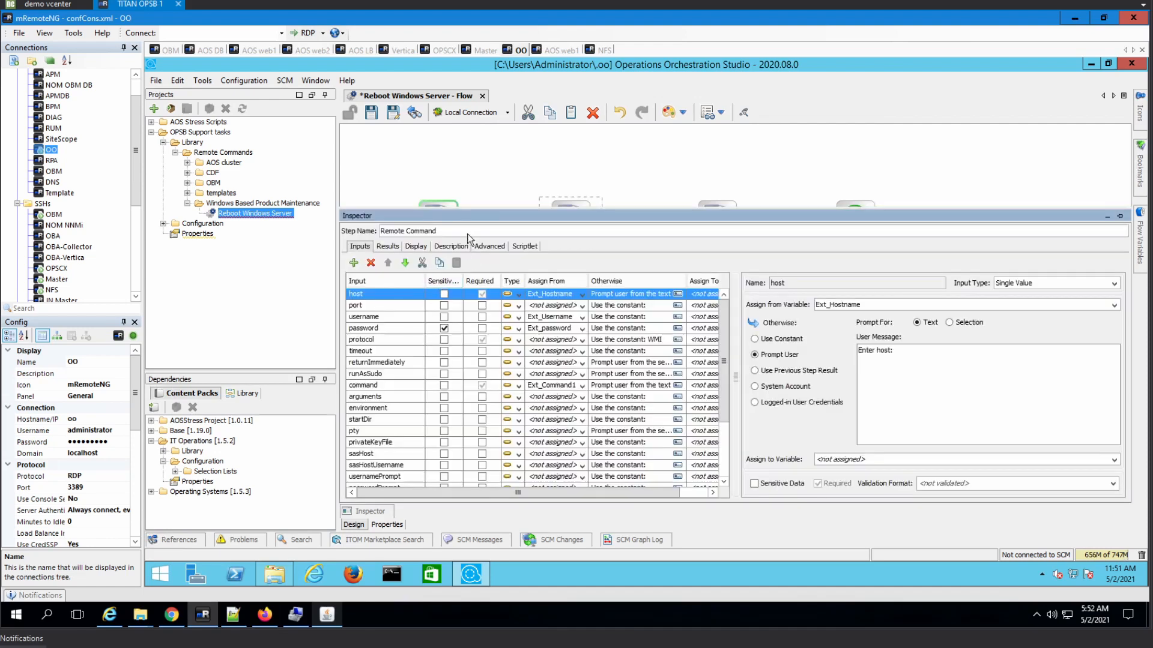
text(2)
click(726, 210)
text(3)
- Feed the command inputs of Remote Command 3 and 2 from Ext_Command3 and Ext_Command2
click(582, 387)
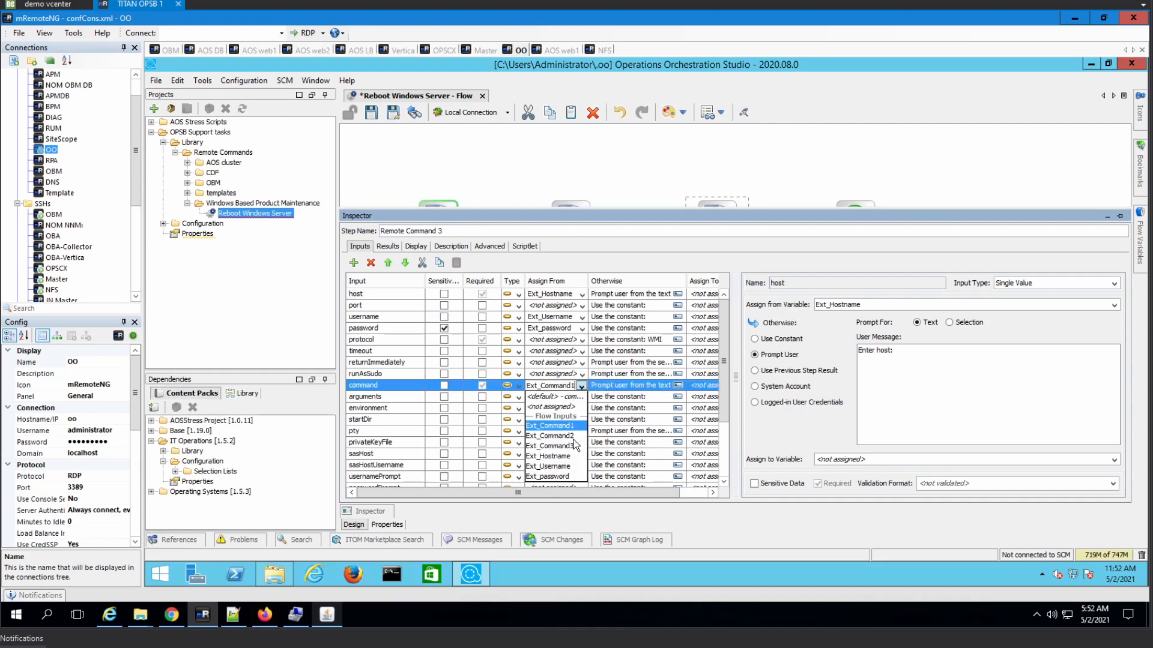
click(665, 153)
double_click(571, 220)
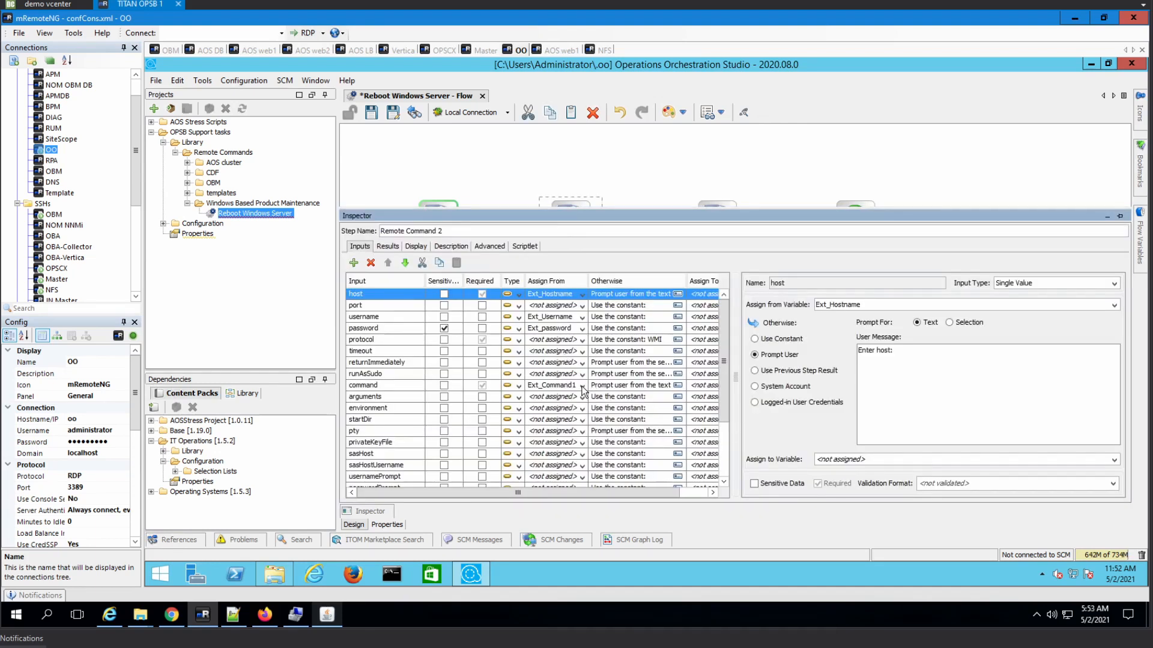
click(580, 386)
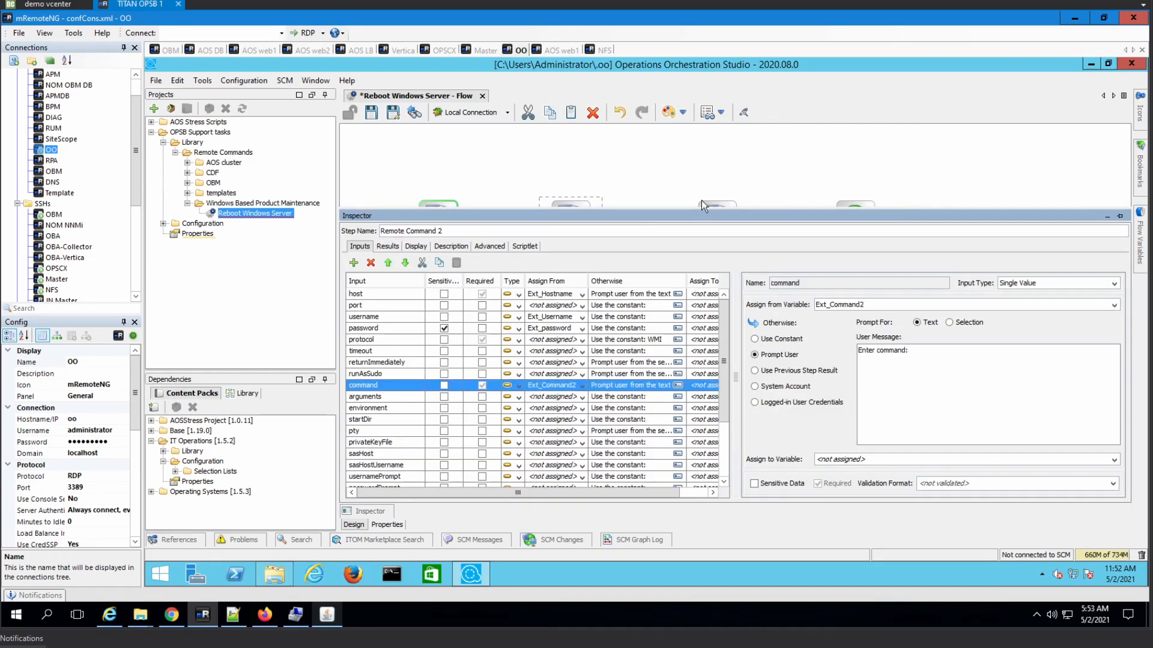
click(694, 154)
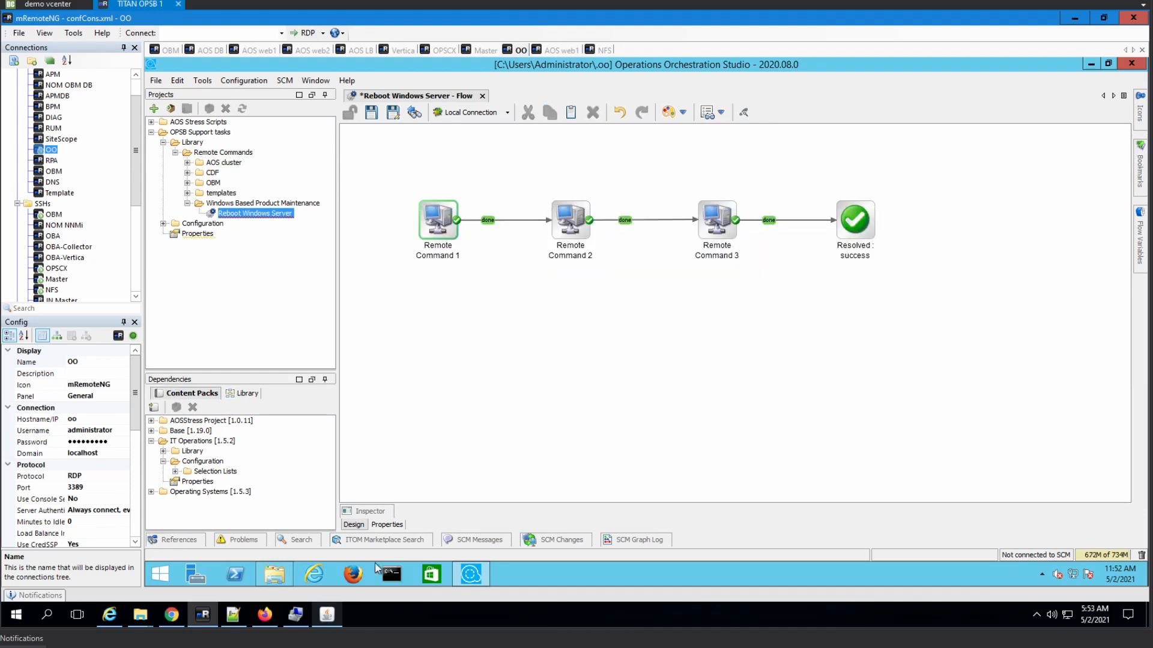
- Show the flow's inputs and confirm Ext_Command1's constant value is shutdown -r -t 10
click(433, 223)
click(393, 523)
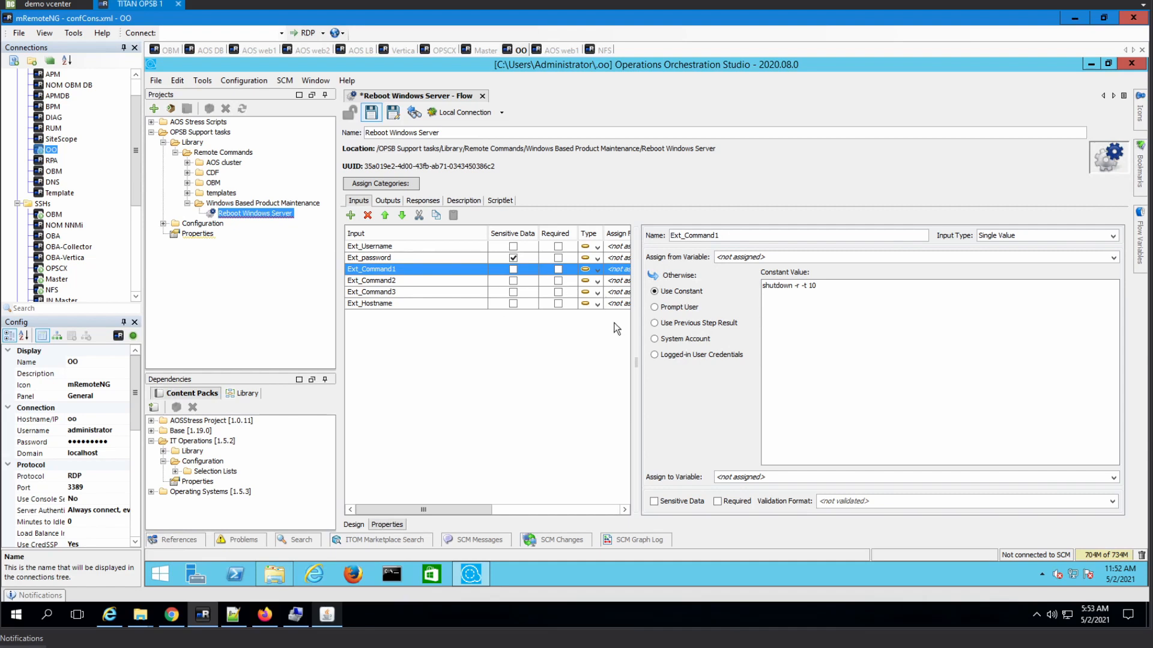
click(834, 290)
- Open the SiteScope remote session, dismiss its connection error, and close the SiteScope client
double_click(76, 139)
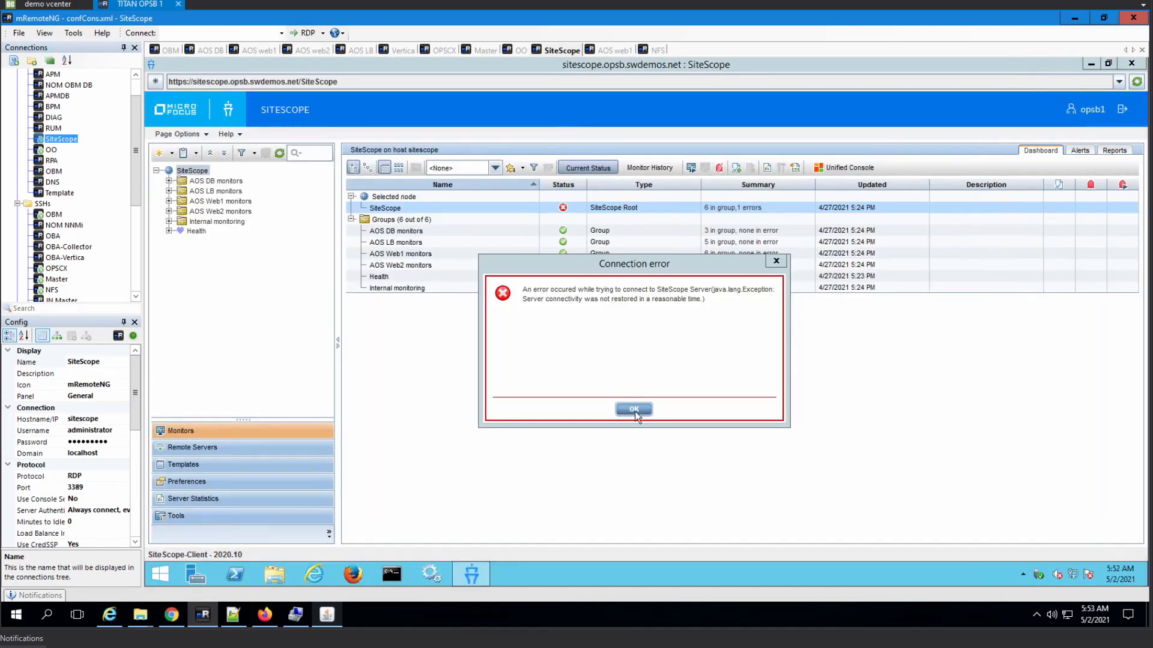
click(634, 410)
click(1132, 64)
- Open Local Disk (C:) in File Explorer on the SiteScope server
click(332, 550)
click(272, 574)
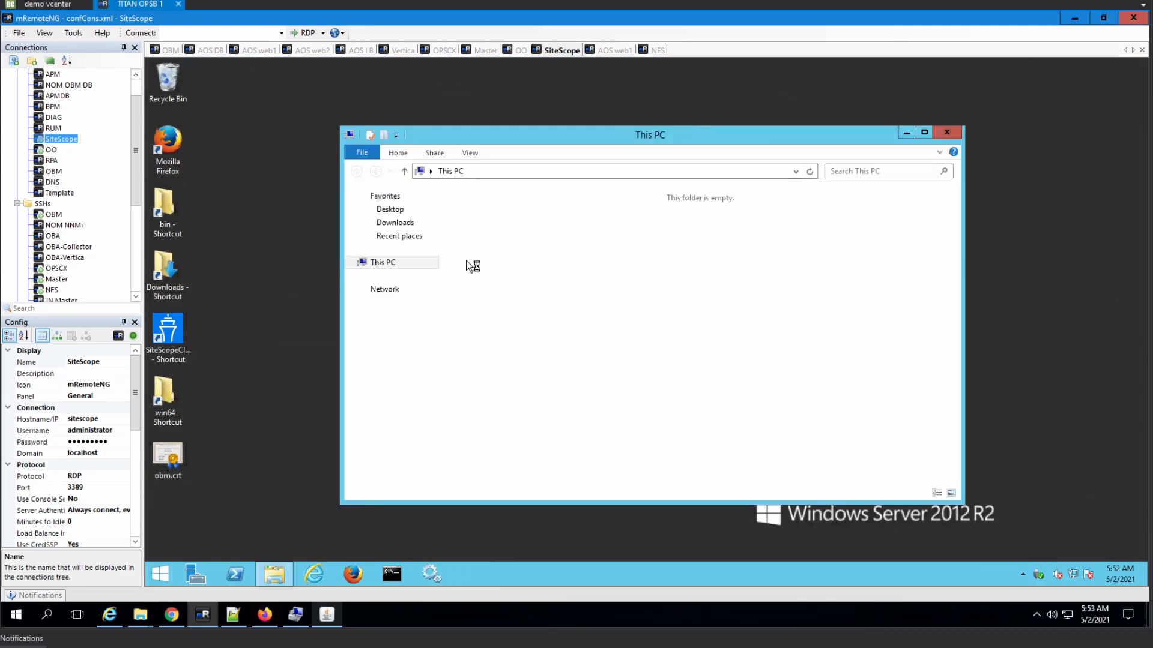
click(852, 354)
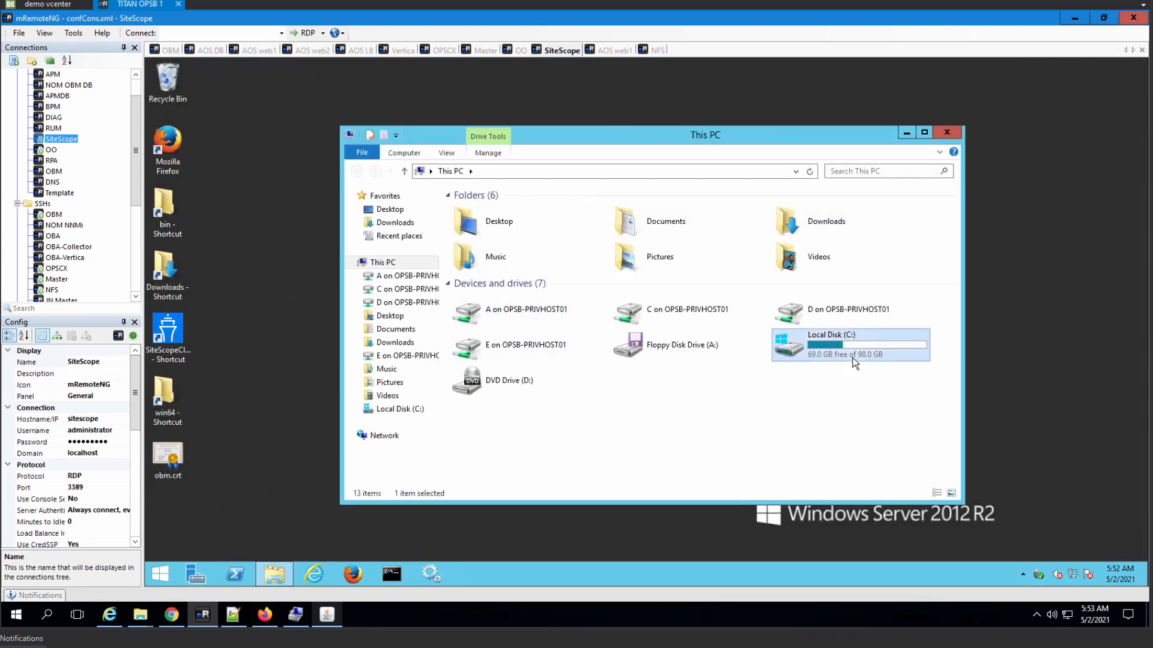
double_click(819, 352)
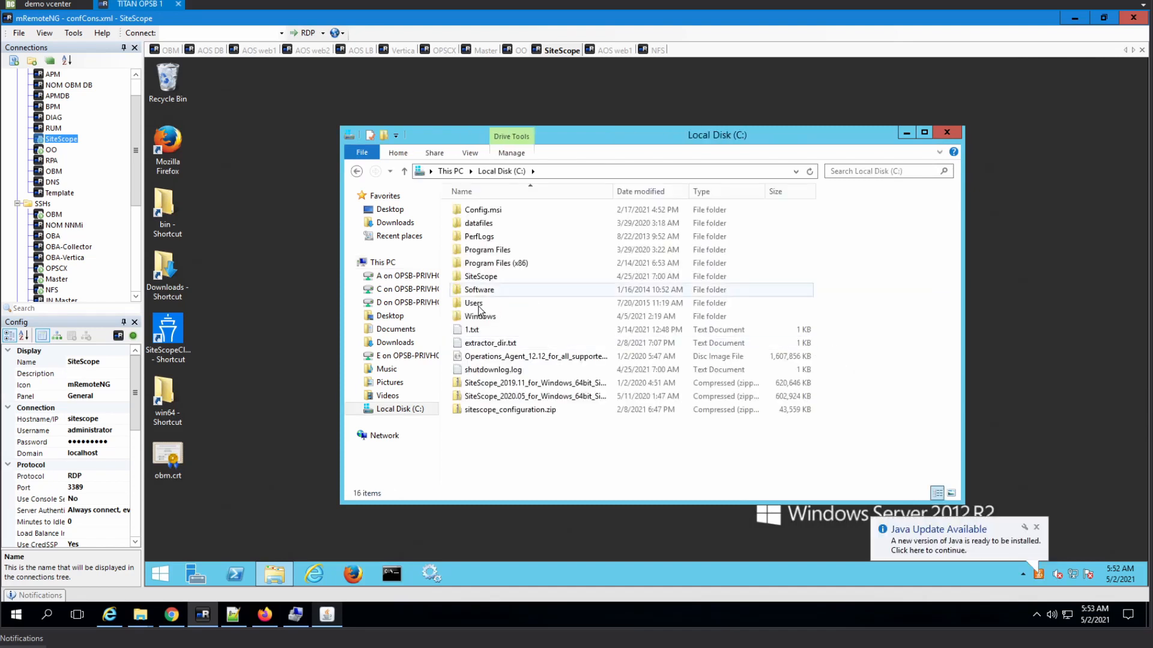
- Create a new folder named Temp on the C: drive
right_click(524, 453)
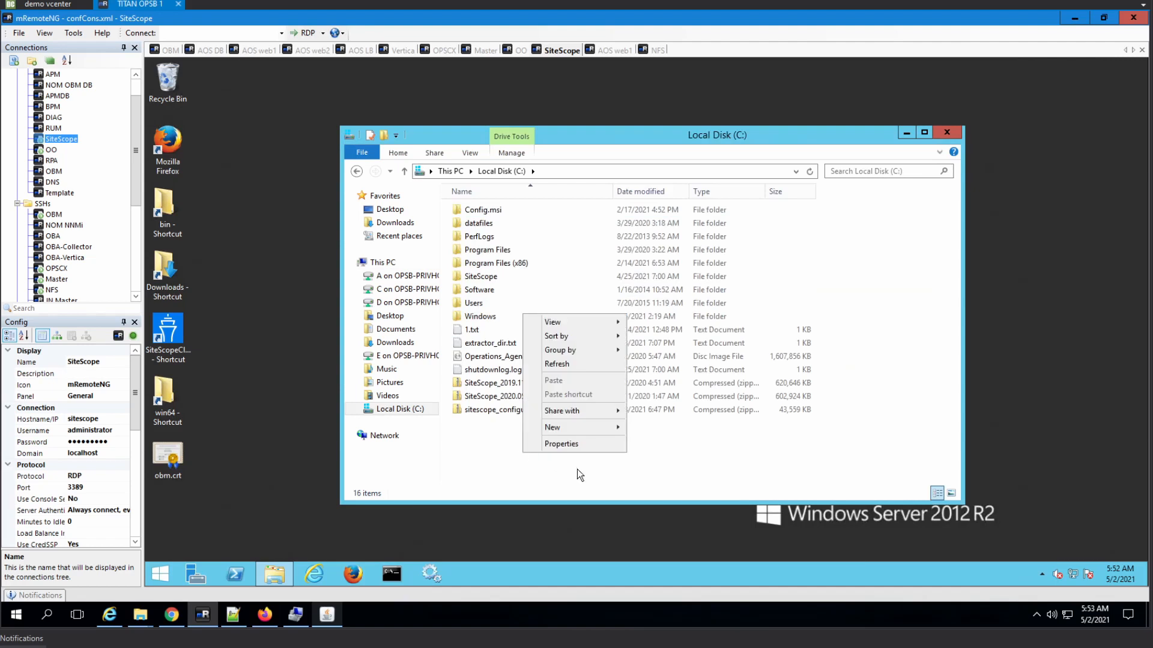
mouse_move(572, 427)
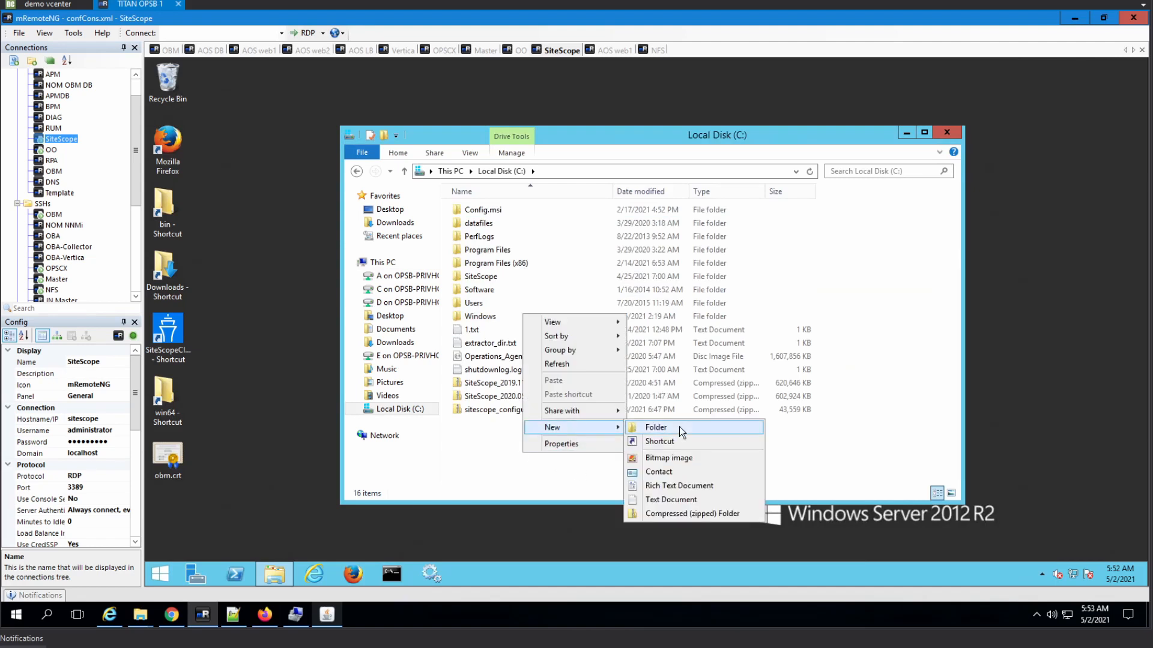
click(679, 427)
text(Temp)
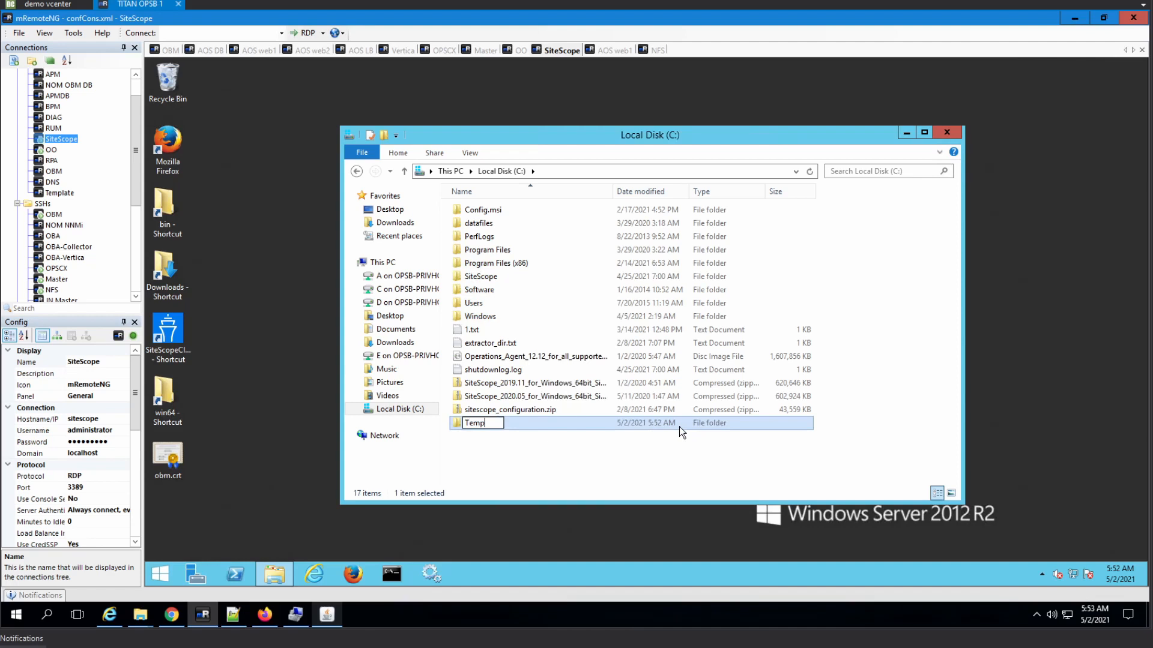
key(Return)
click(519, 50)
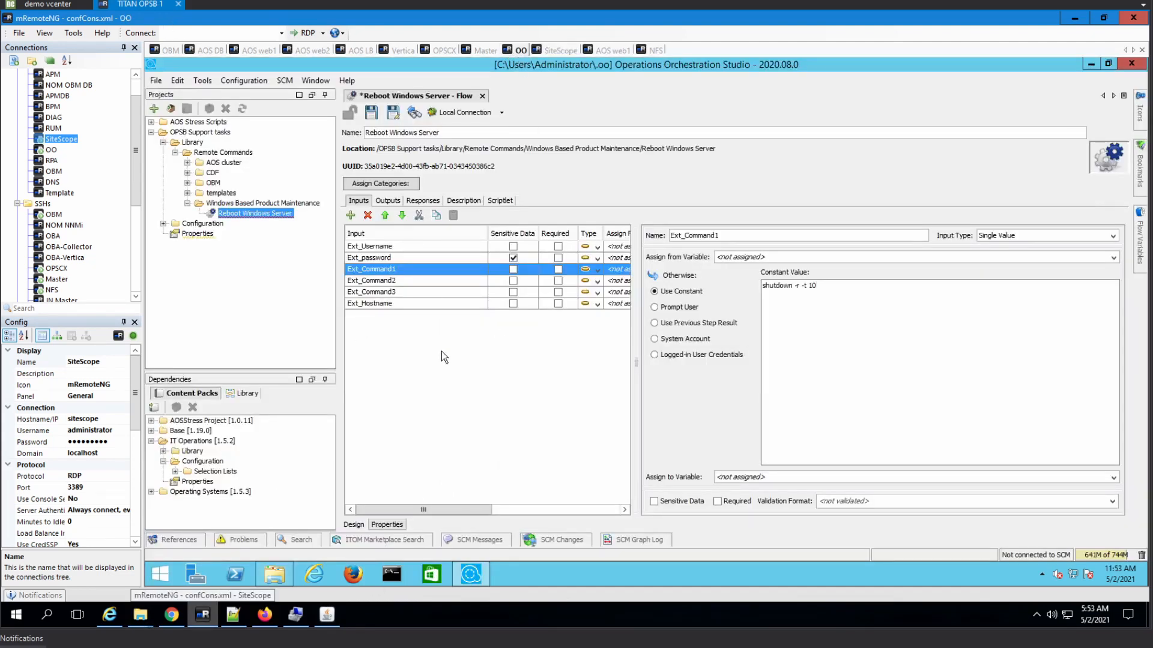
- Replace Ext_Command1's constant with echo "I'm a real boooooy" > c:\Temp\oo.txt and save the flow
key(ctrl+a)
text(checo)
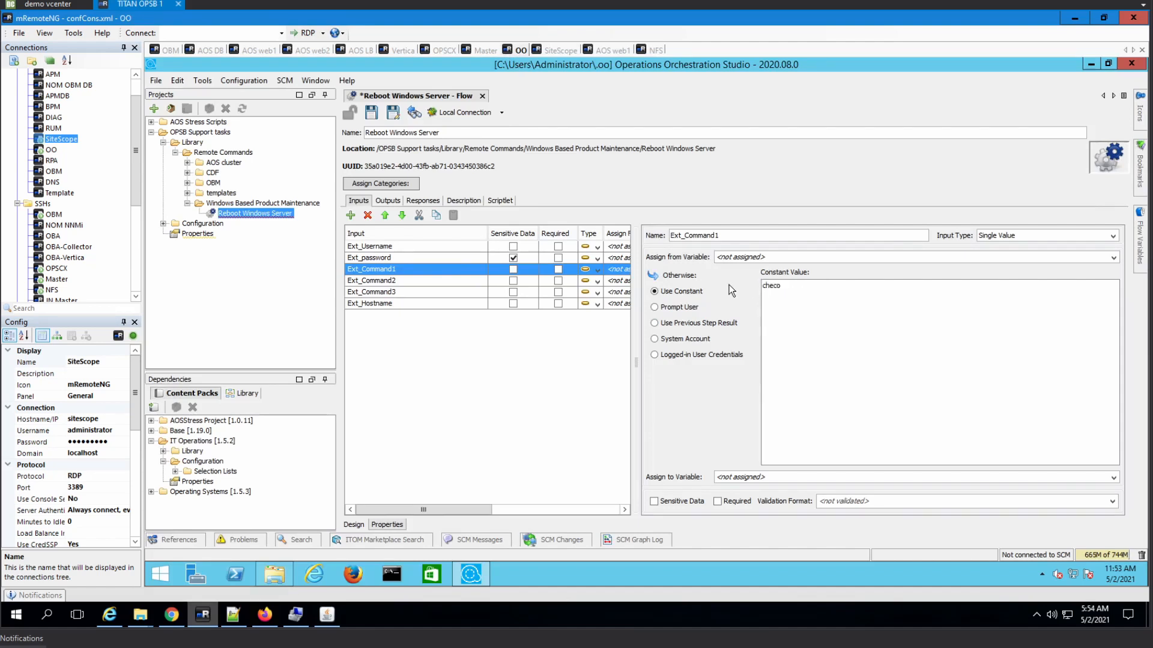
key(BackSpace)
key(BackSpace)
key(BackSpace)
key(BackSpace)
key(BackSpace)
text(echo ")
text(I'm a )
text( real booo)
text(ooy")
text( >>)
key(BackSpace)
text(1)
key(BackSpace)
text(c:\Temp\oo.txt)
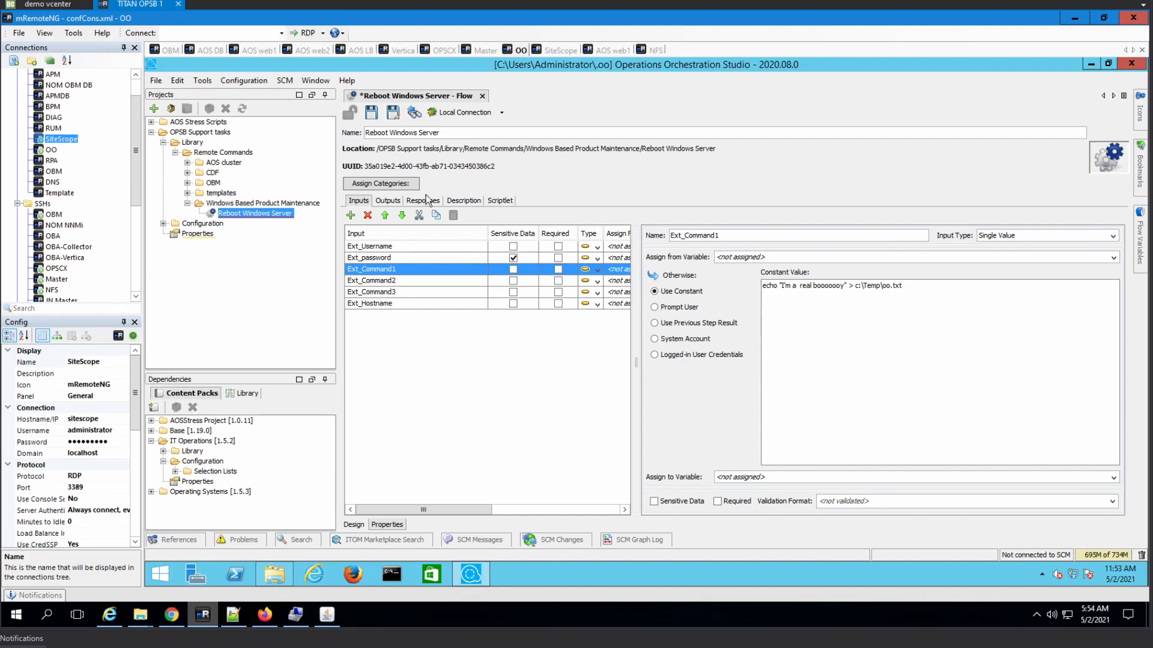
click(371, 116)
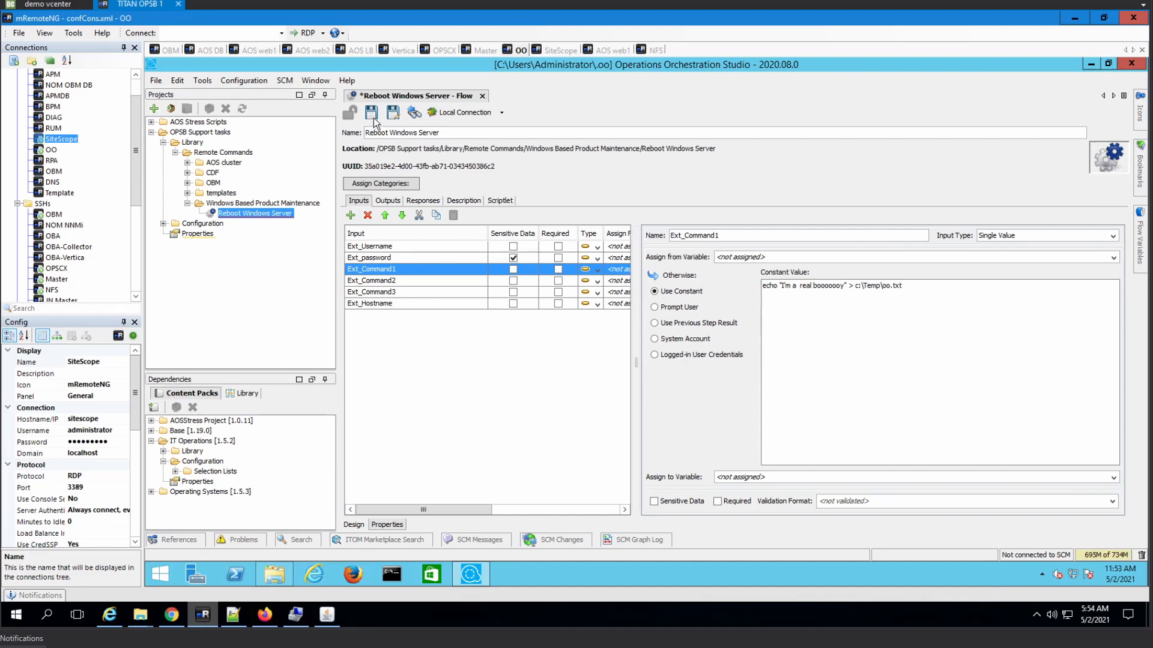
- Start a local debug run, then pause and stop it at the first host prompt
click(460, 115)
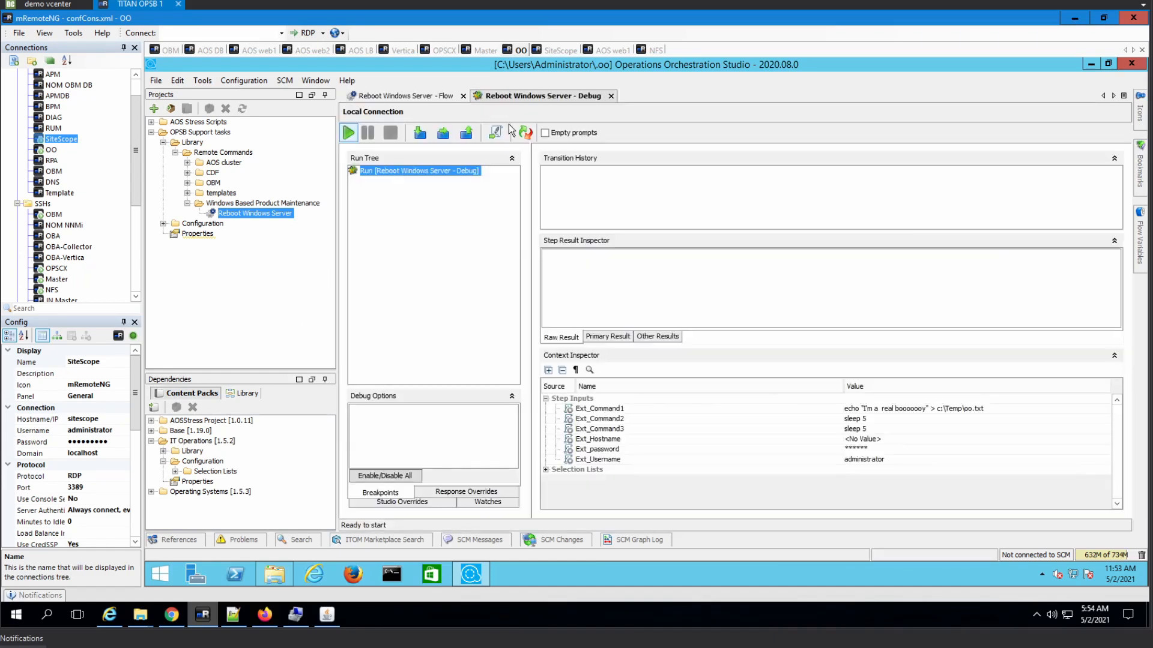
click(348, 132)
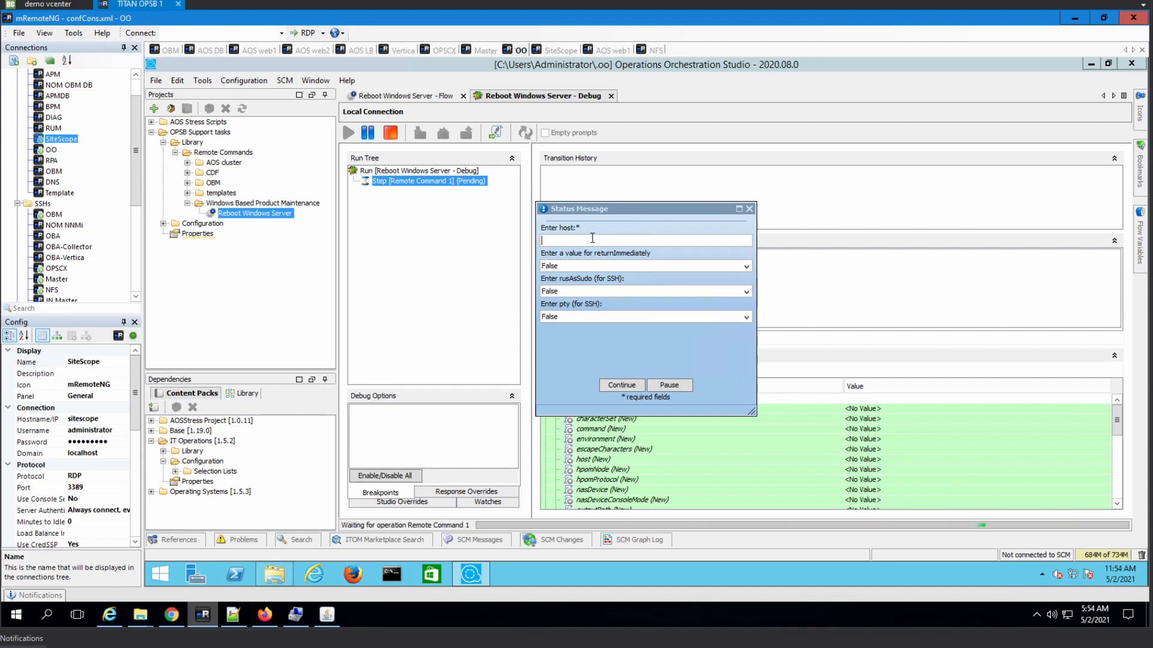
click(749, 209)
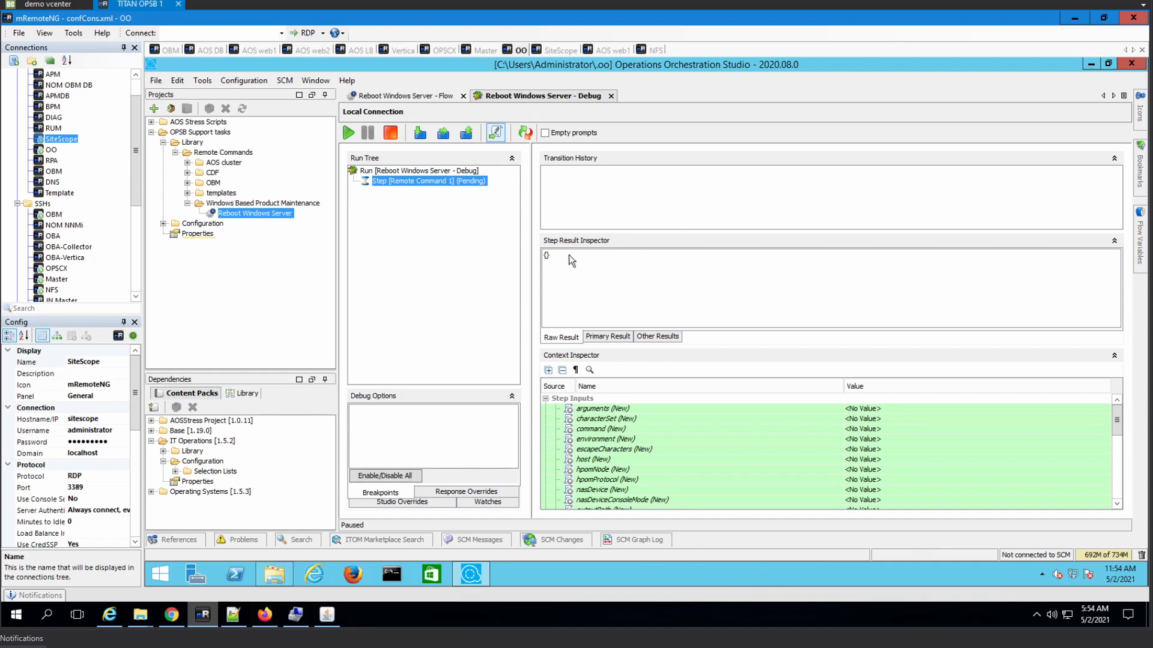
click(391, 133)
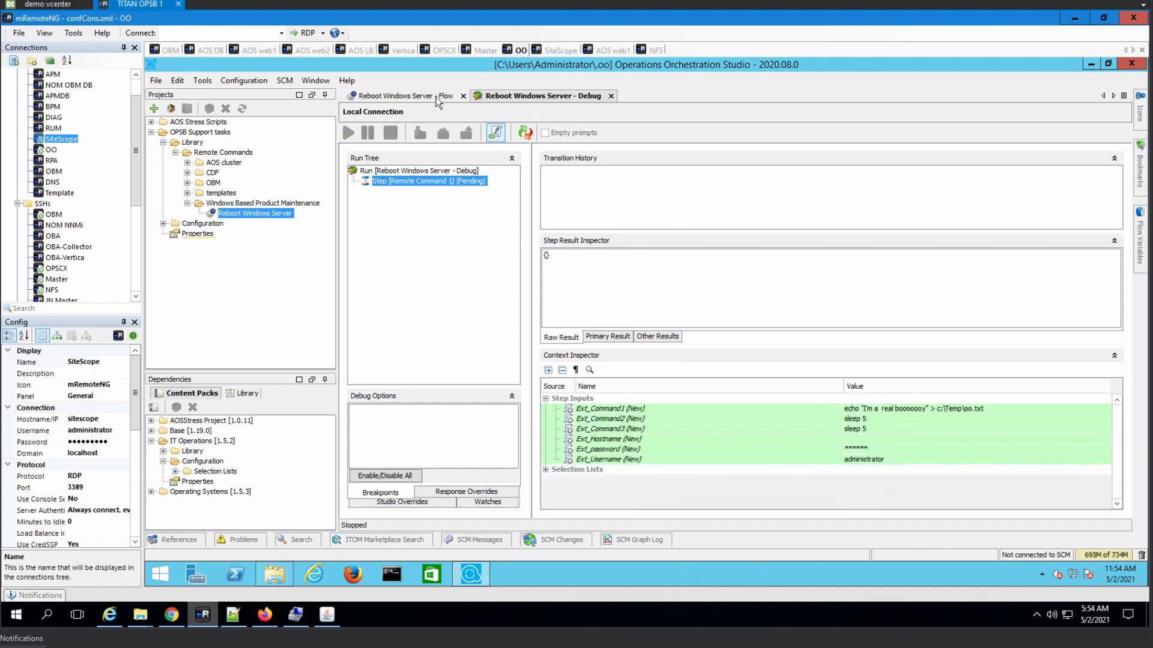
click(414, 98)
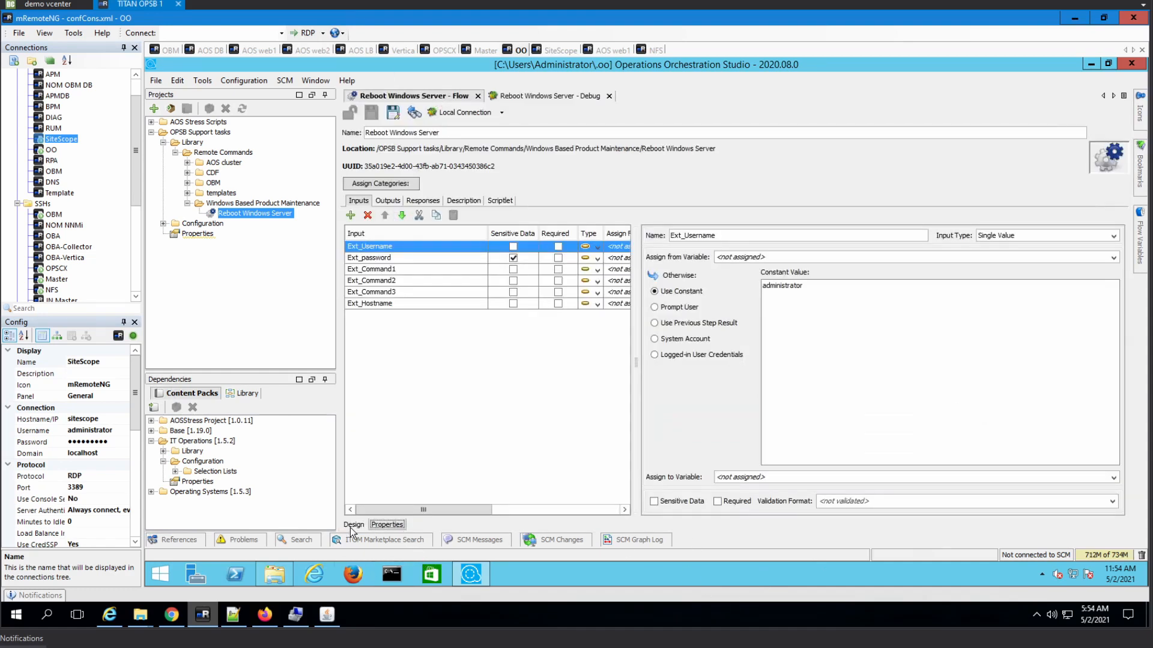
- Check Remote Command 1's inputs to confirm the host is prompted, then return to the debugger
click(353, 525)
click(433, 204)
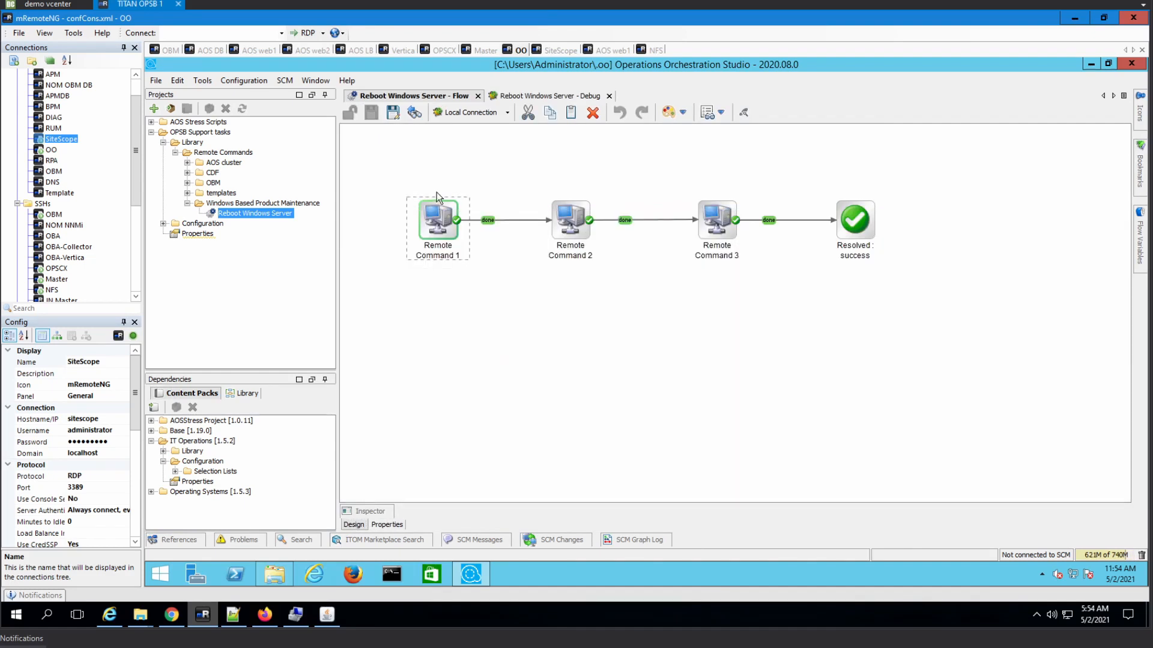
click(452, 222)
double_click(446, 221)
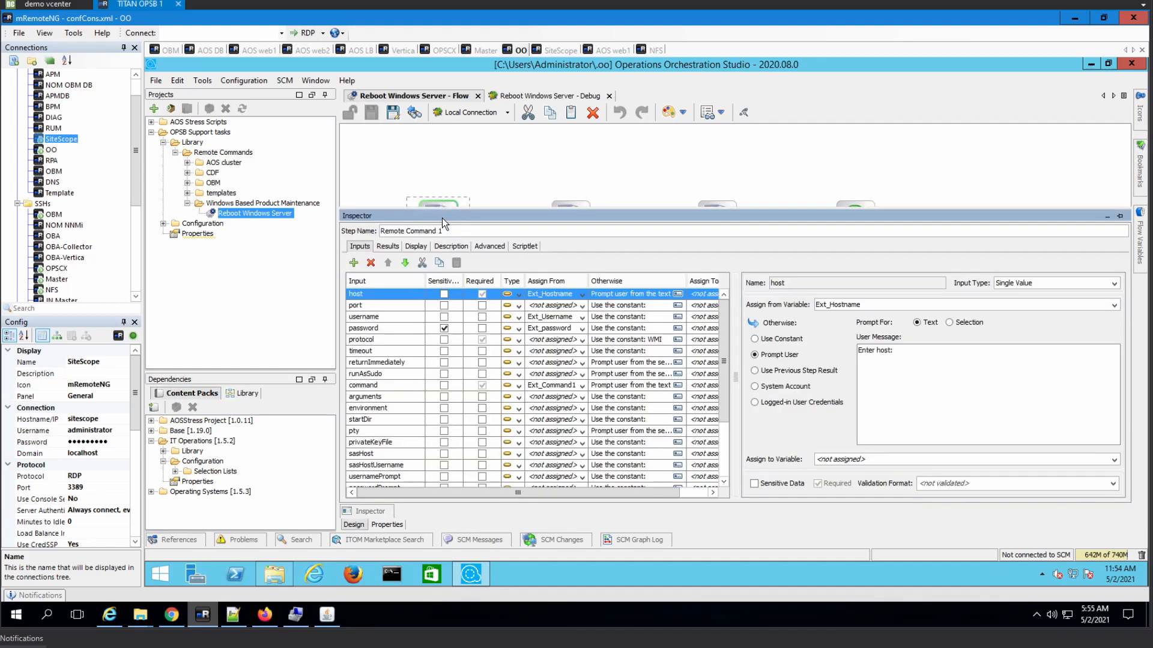
click(462, 182)
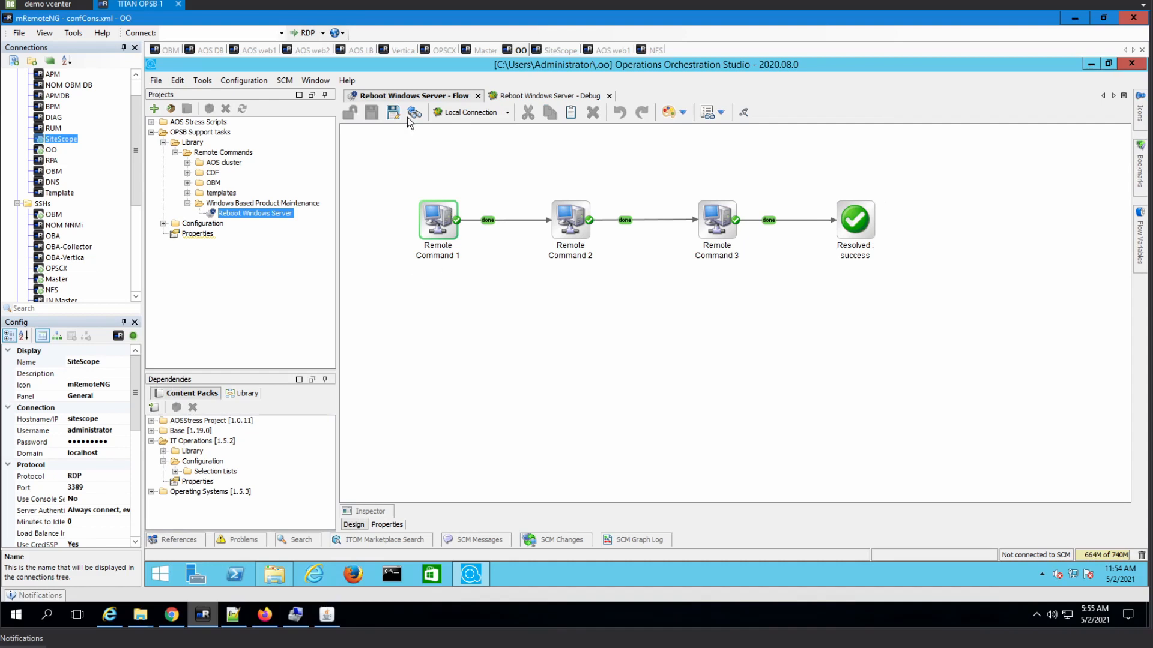
click(549, 96)
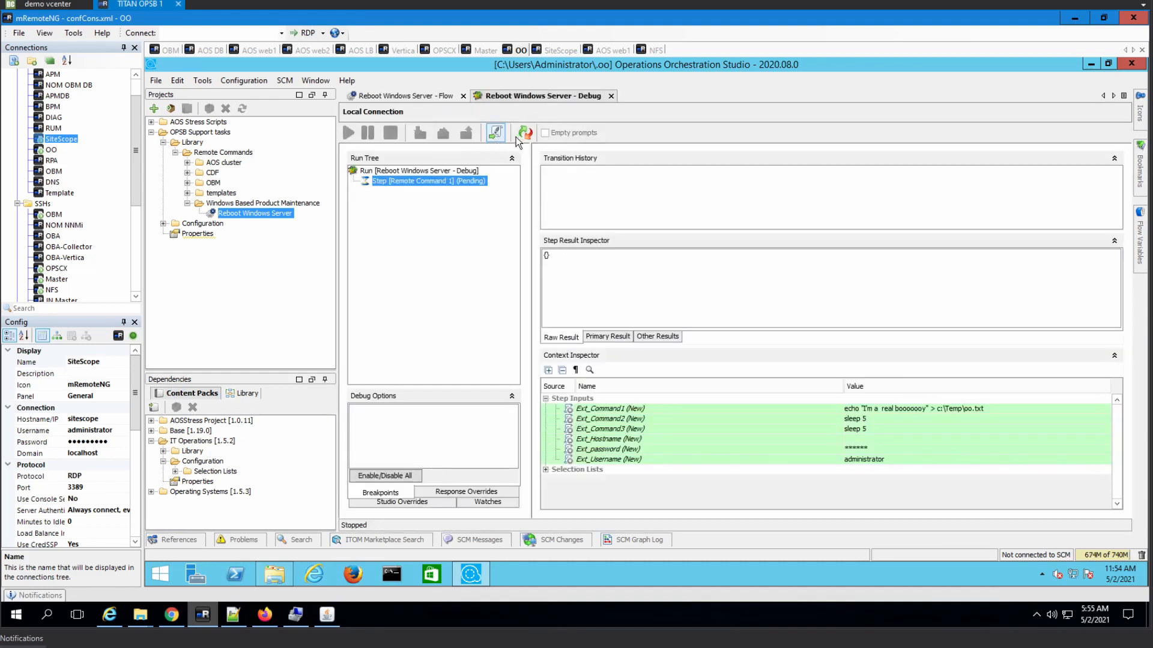
- Rerun the flow, entering sitescope as the host for all three Remote Command prompts
click(351, 137)
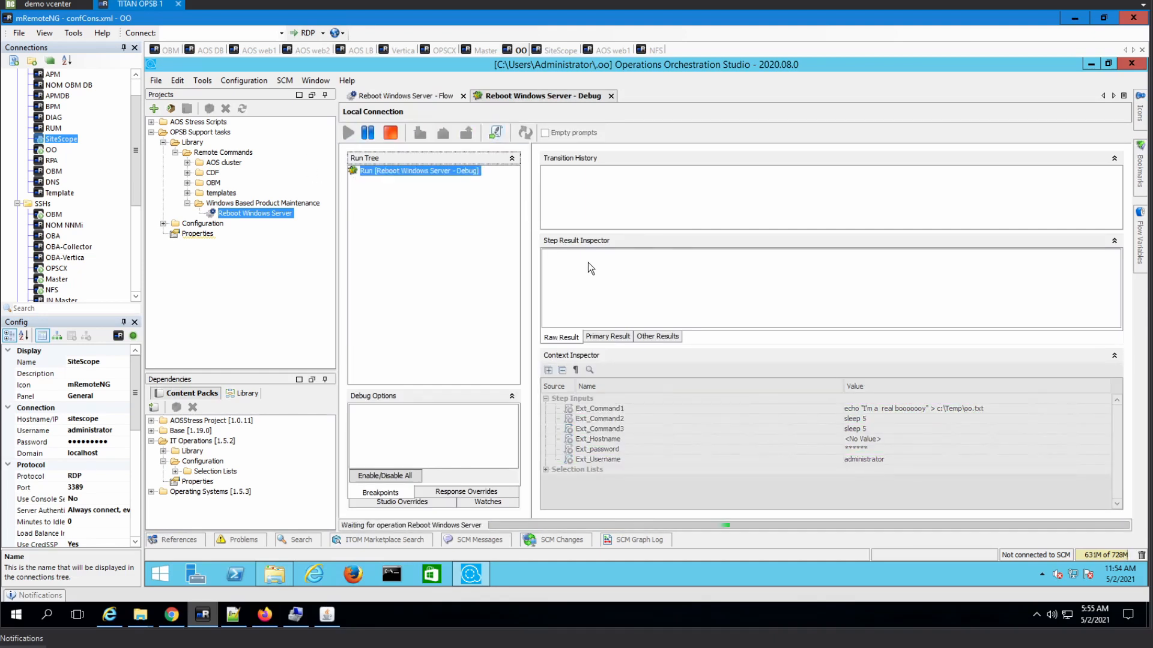
text(sitescope)
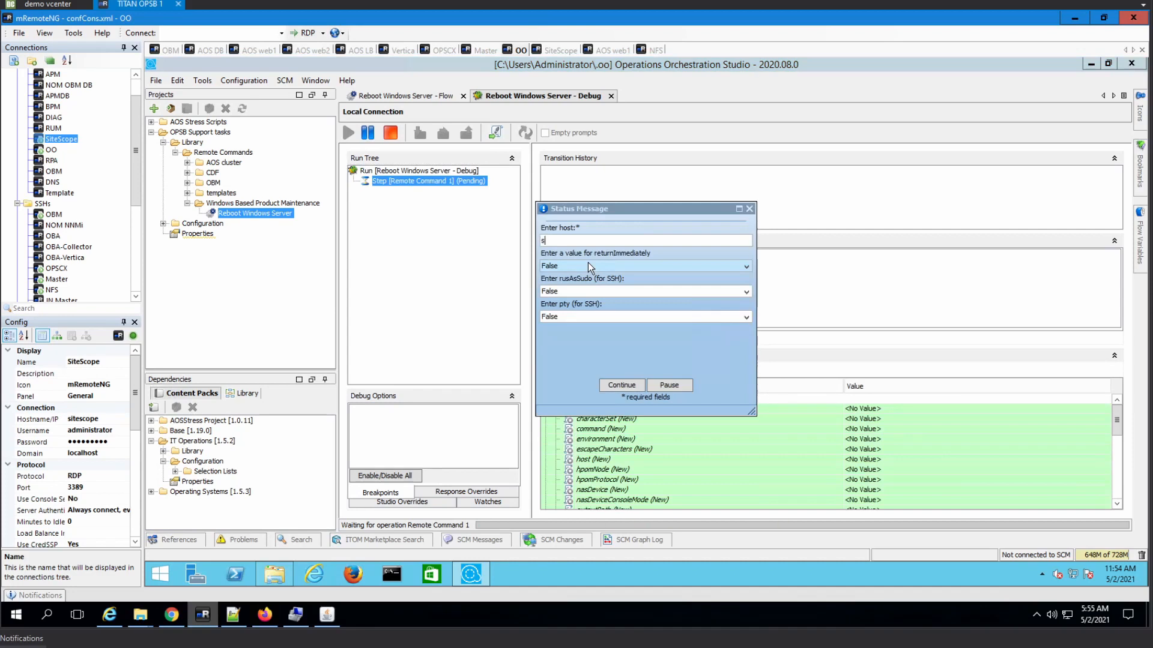
key(Return)
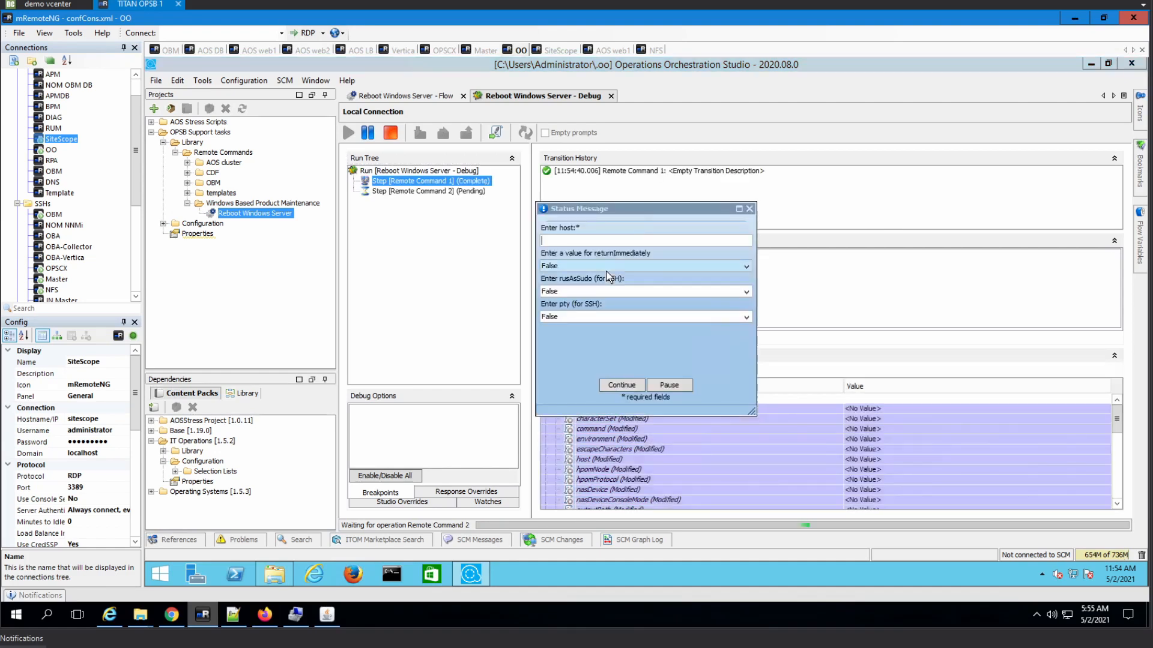
click(598, 242)
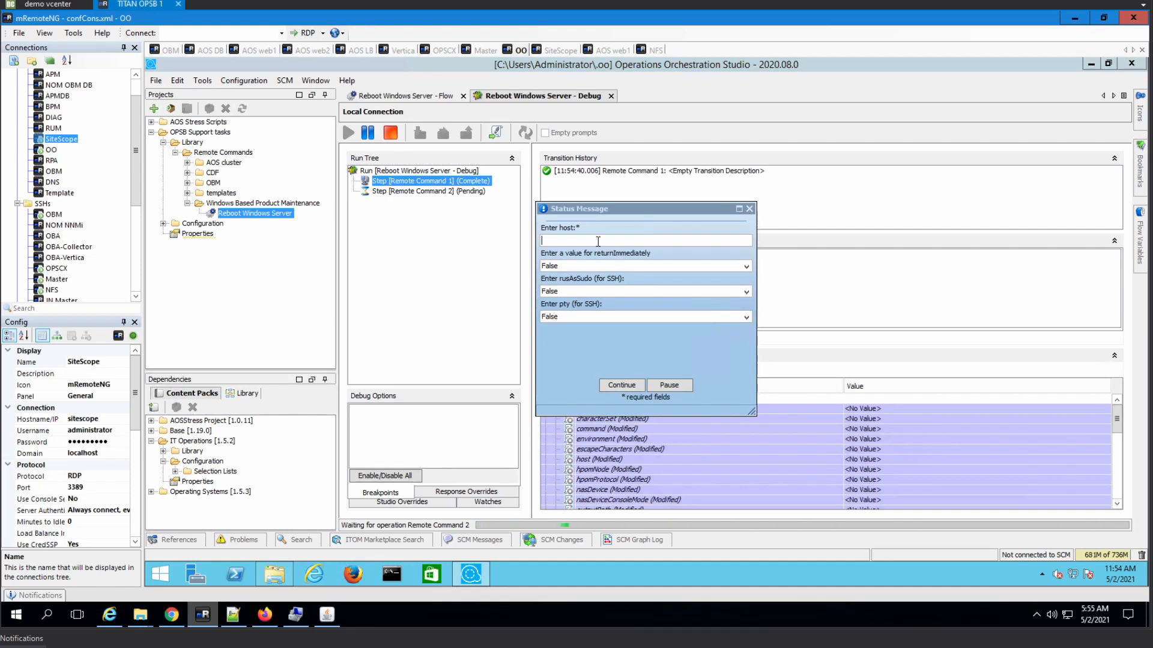
text(sitescope)
key(Return)
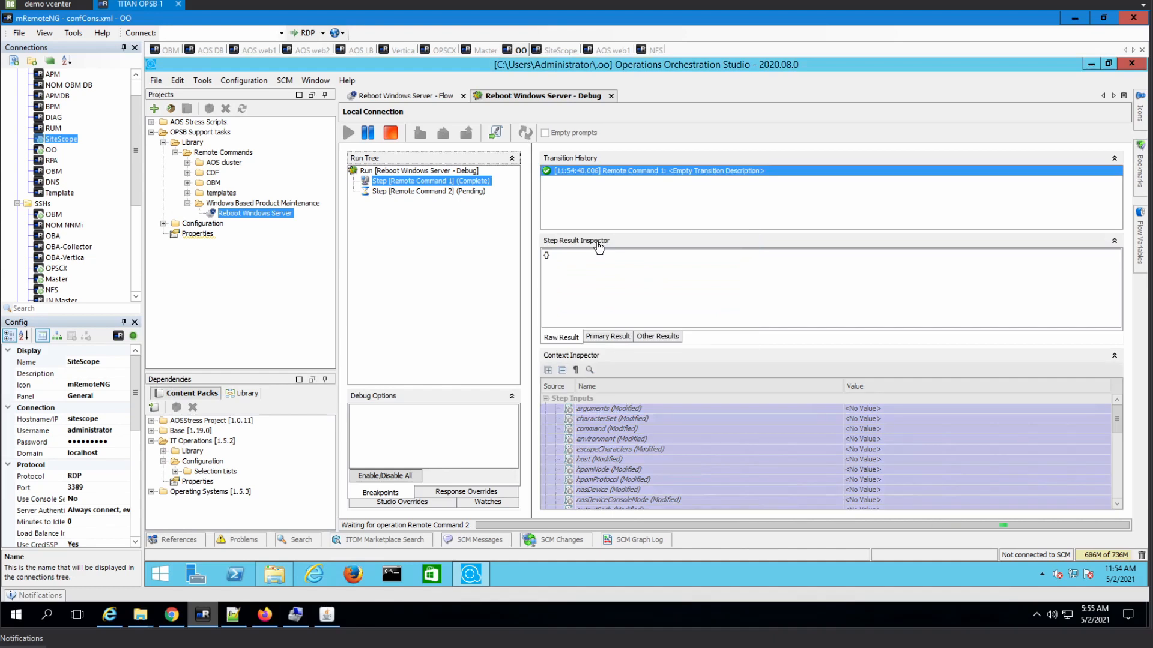
text(sitescope)
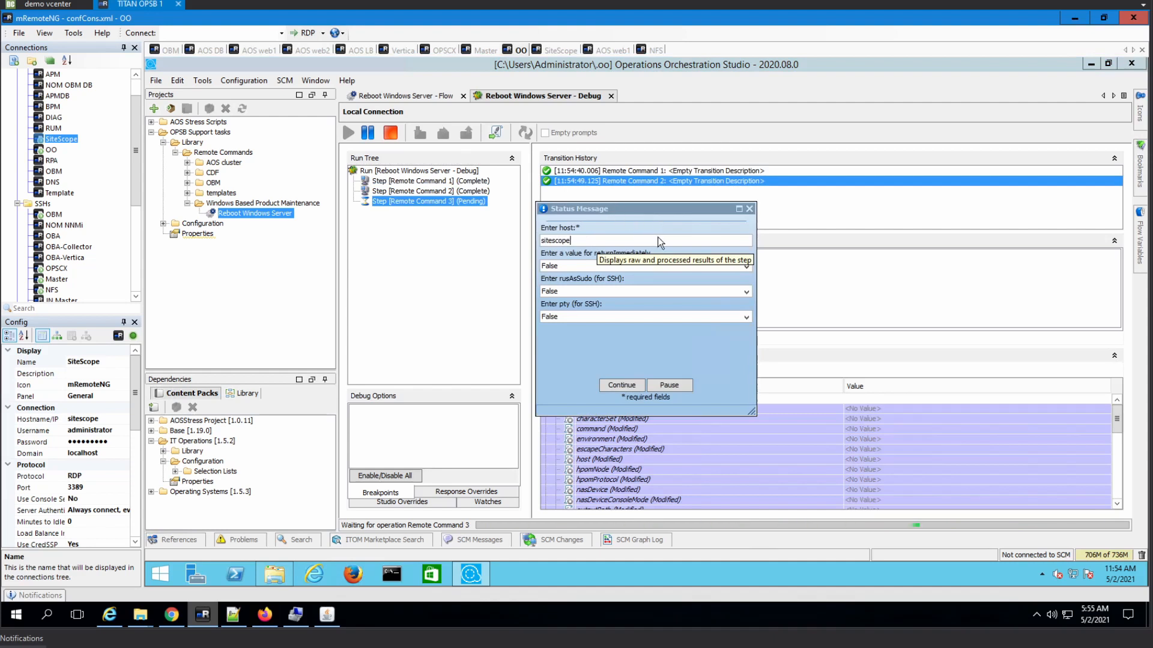
click(629, 389)
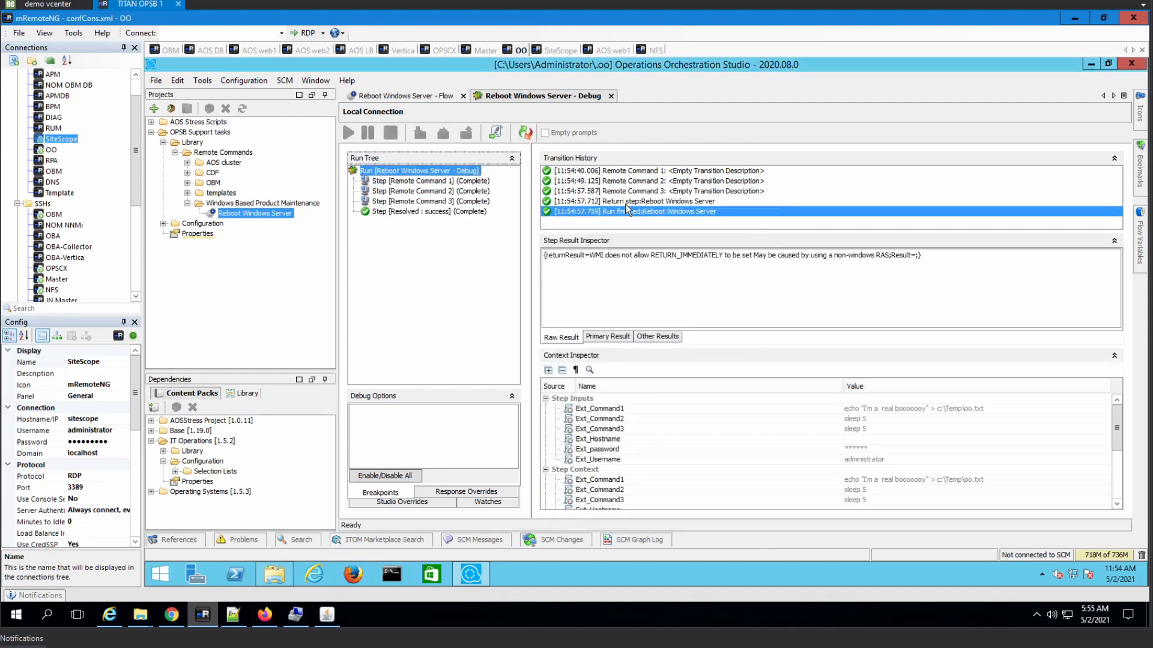
click(553, 51)
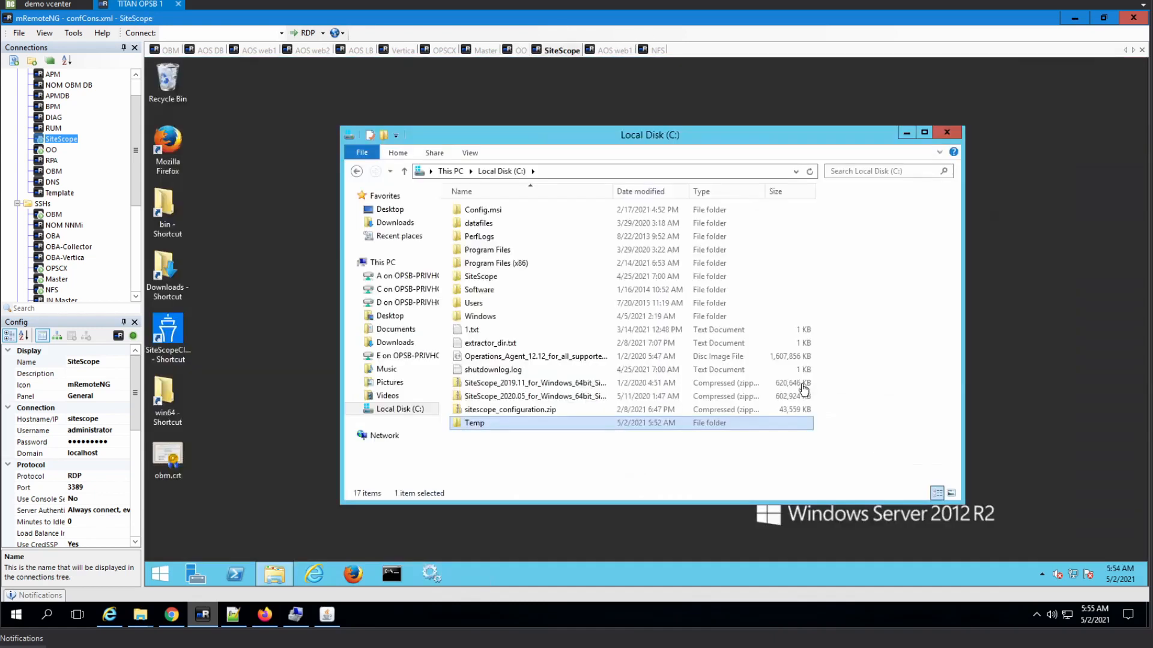
- Open the Temp folder and refresh it to confirm it is still empty
double_click(489, 423)
right_click(572, 363)
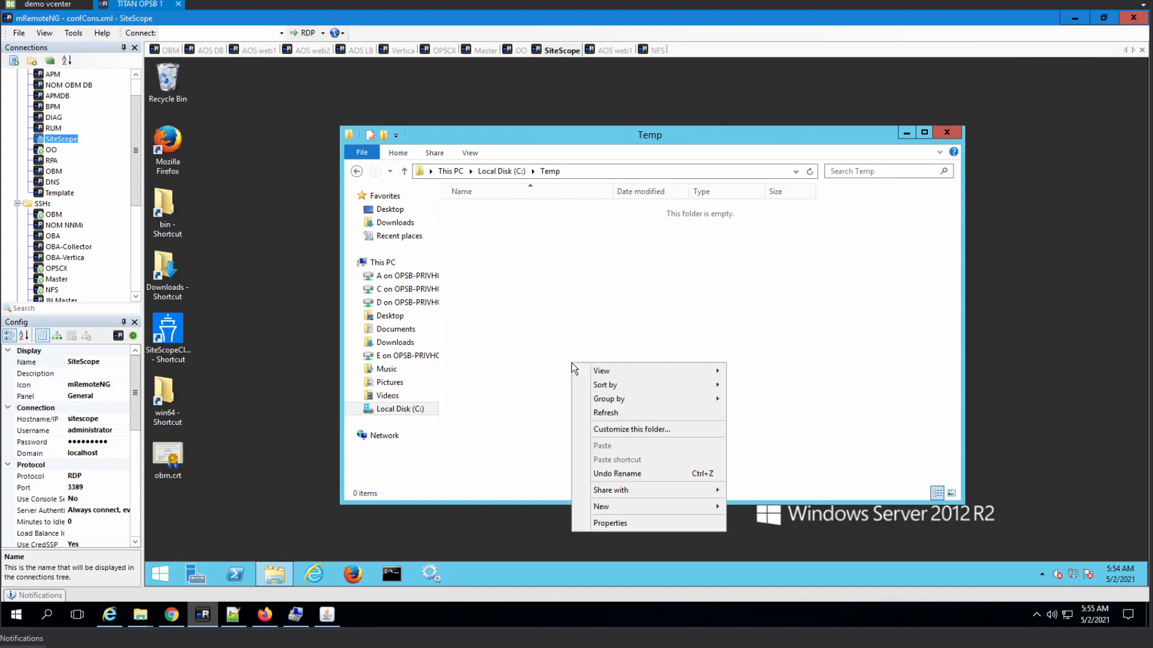
click(690, 305)
click(811, 172)
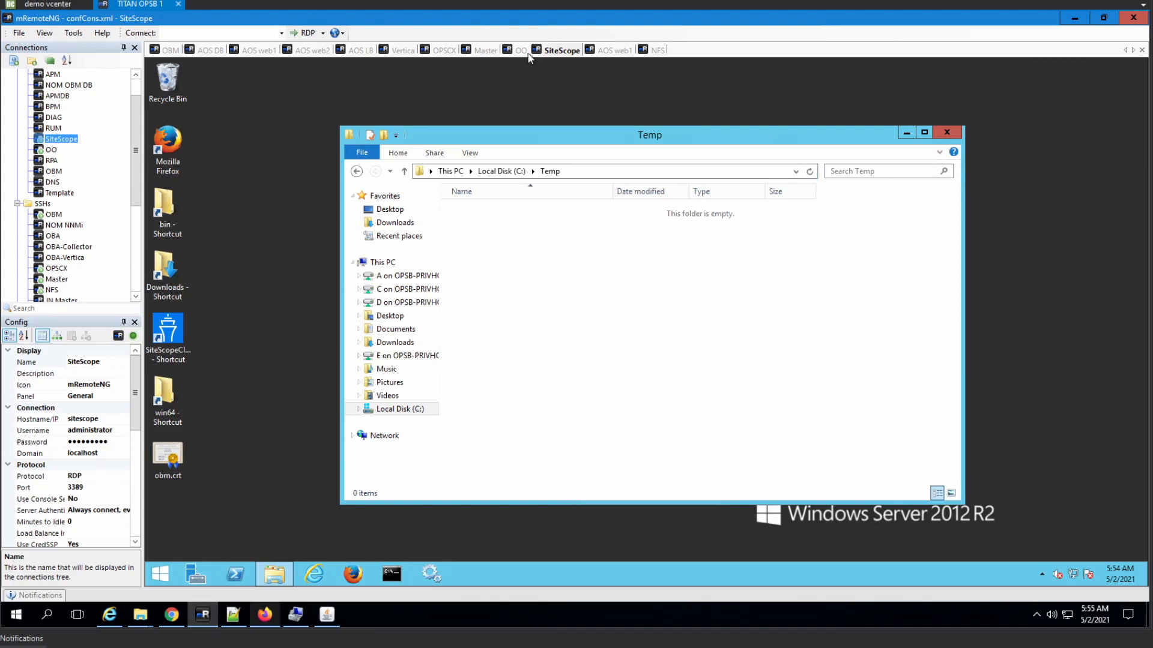
click(519, 52)
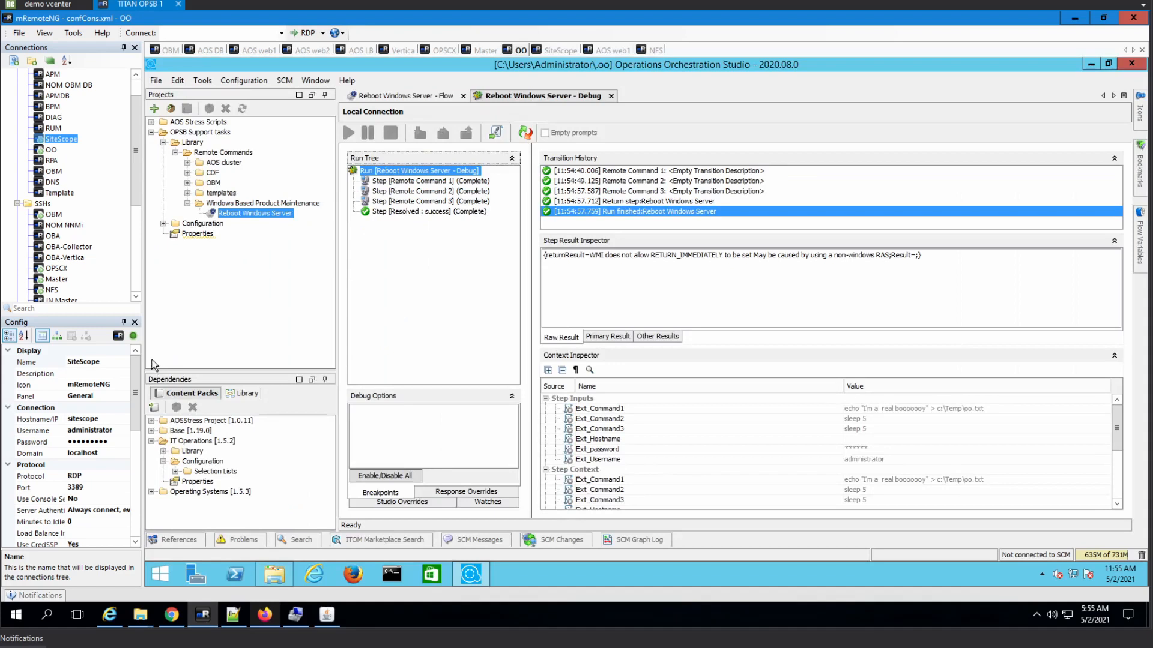
- Review Remote Command 1's result trace, which shows a WMI RETURN_IMMEDIATELY exception, then return to the flow diagram
click(419, 182)
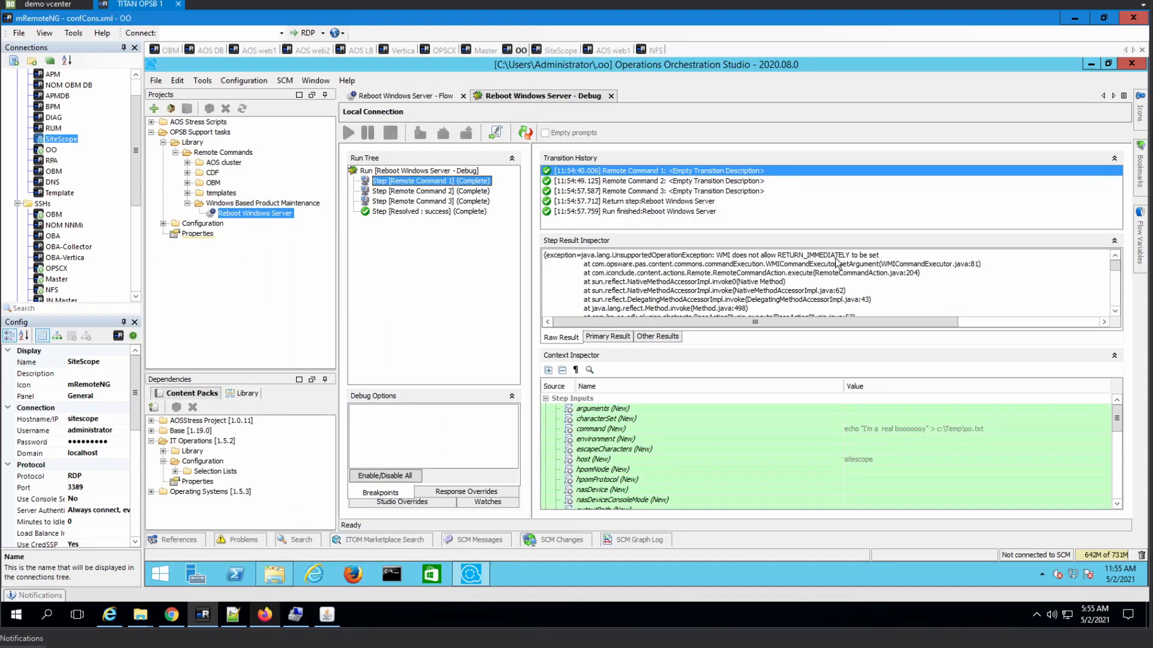
click(796, 262)
scroll(773, 285, down, 2)
scroll(773, 284, down, 6)
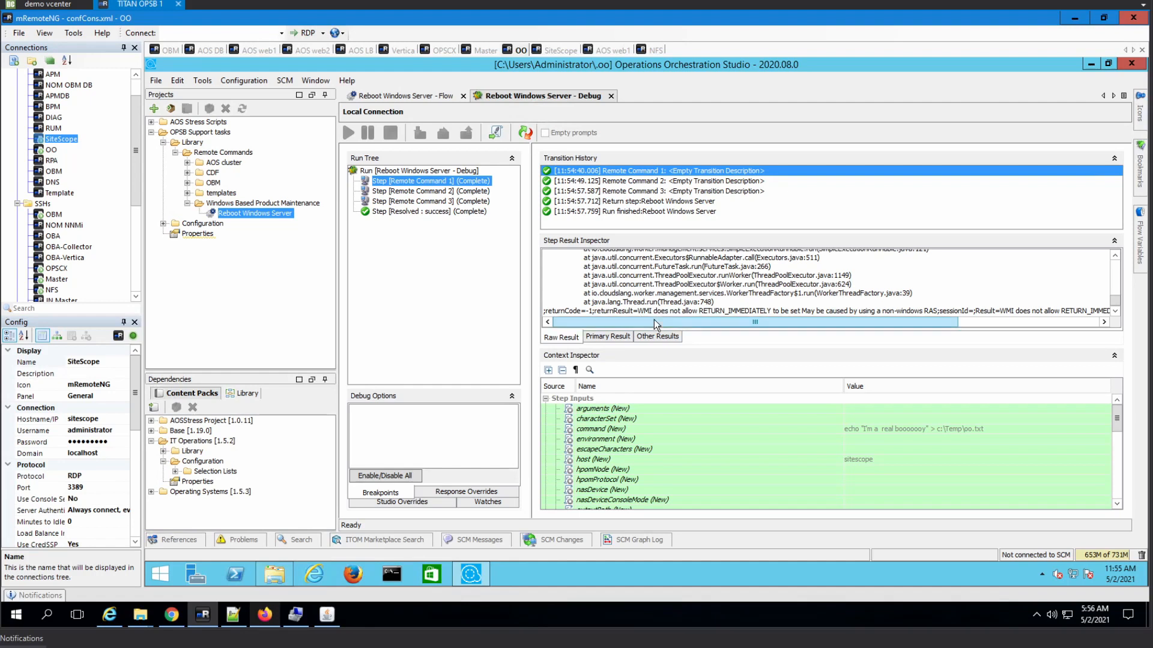
drag(697, 322, 713, 322)
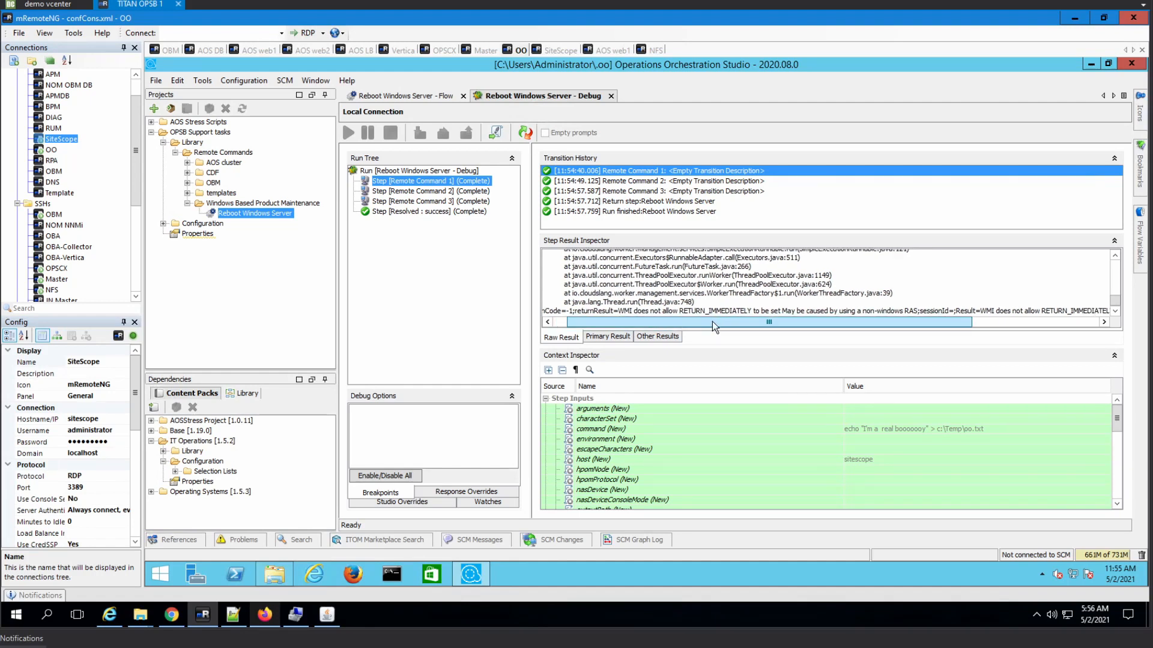
drag(712, 321, 698, 322)
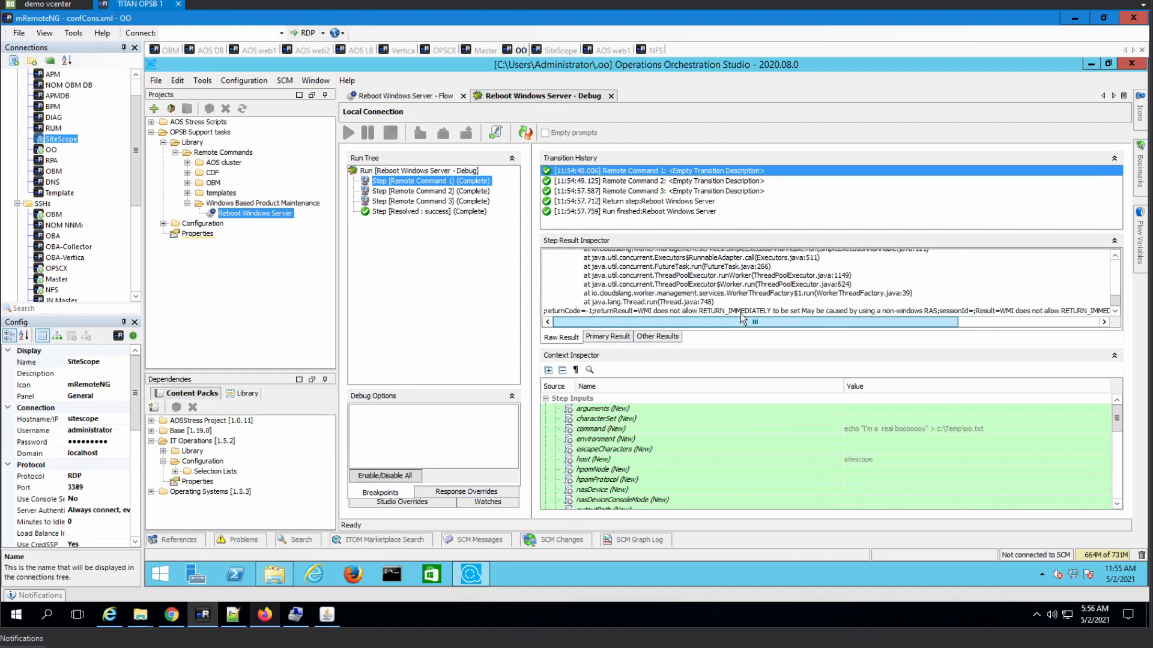
click(413, 96)
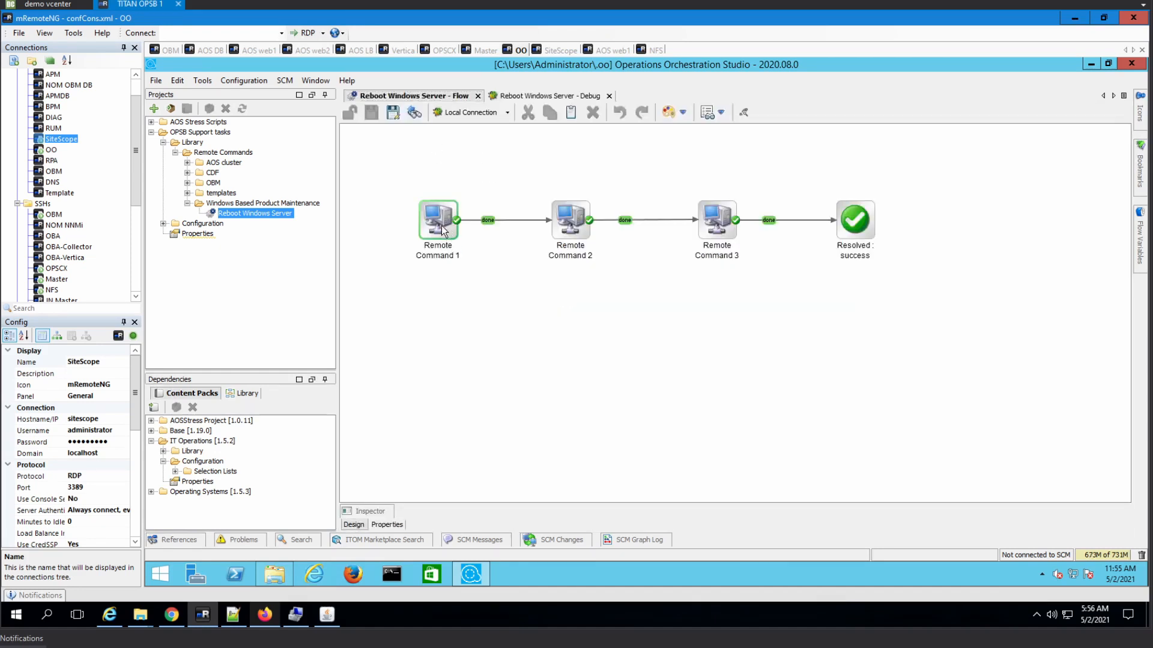
- Open Remote Command 1's Inspector and read its operation description of returnImmediately, which defaults to false
double_click(441, 230)
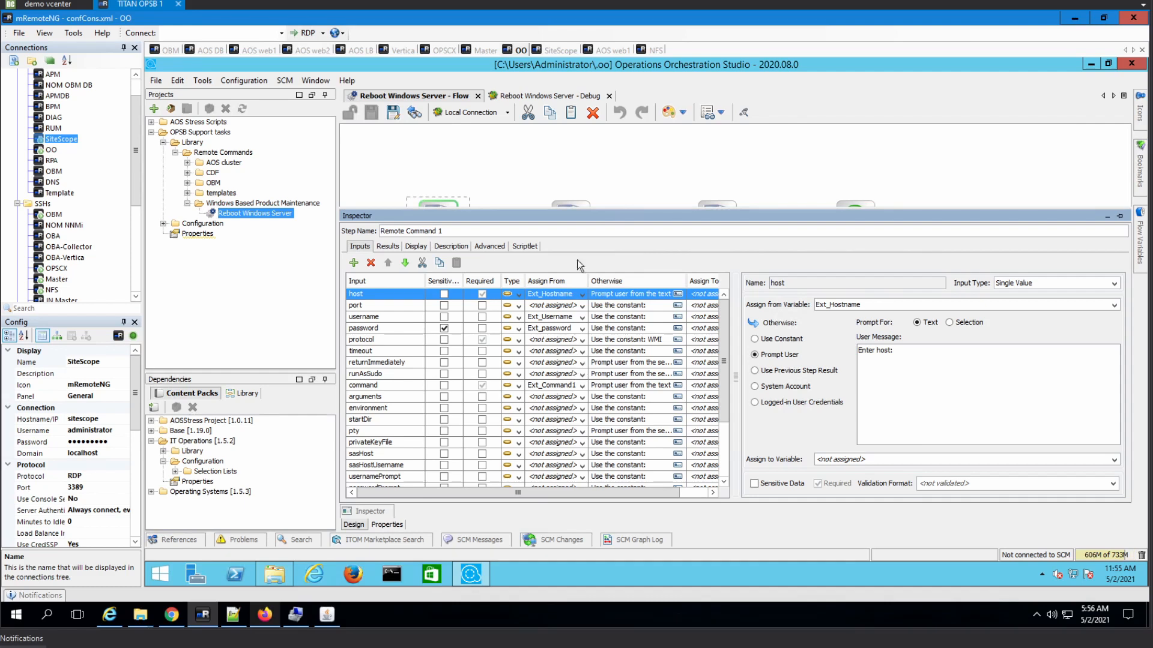
click(456, 247)
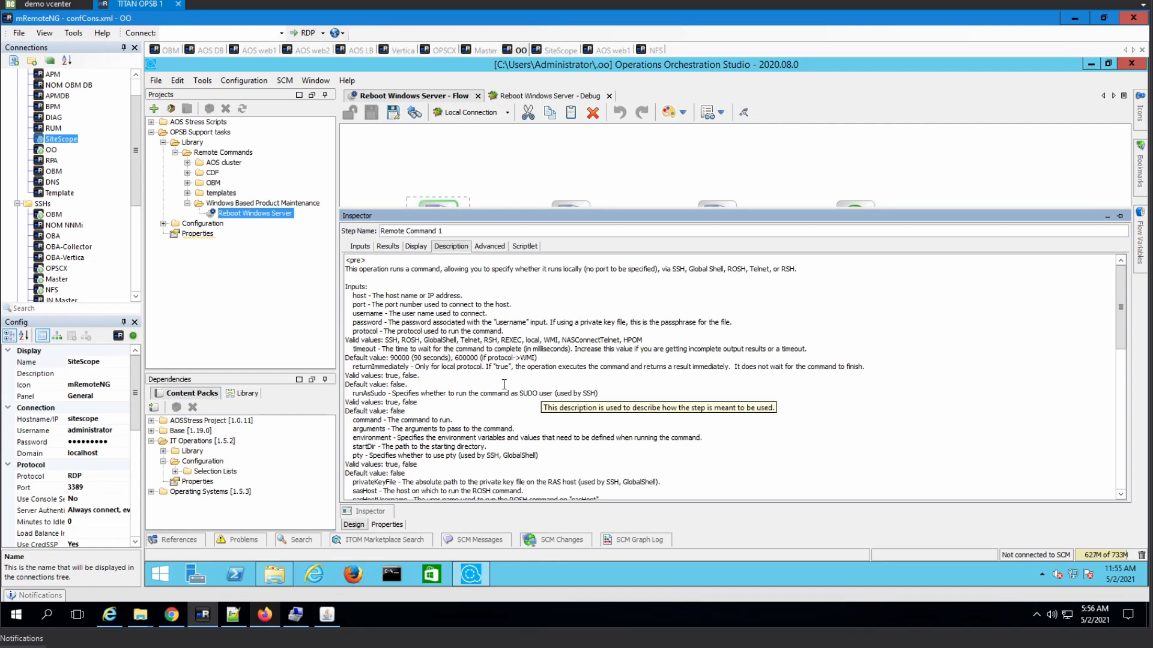
scroll(475, 408, down, 2)
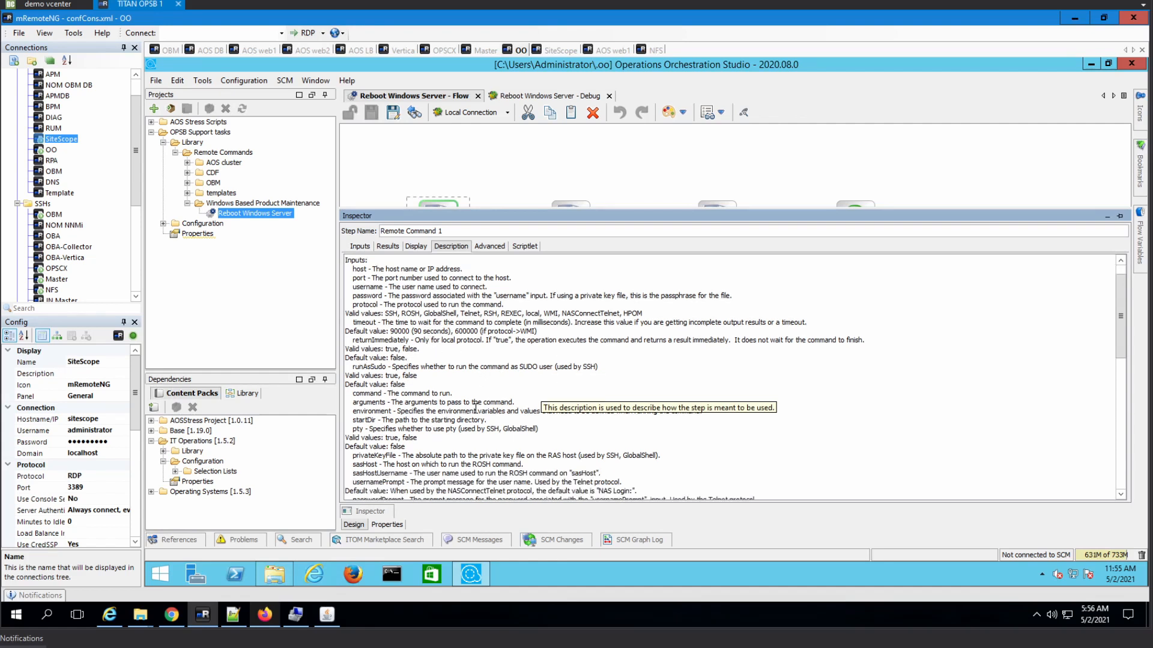
scroll(479, 395, down, 2)
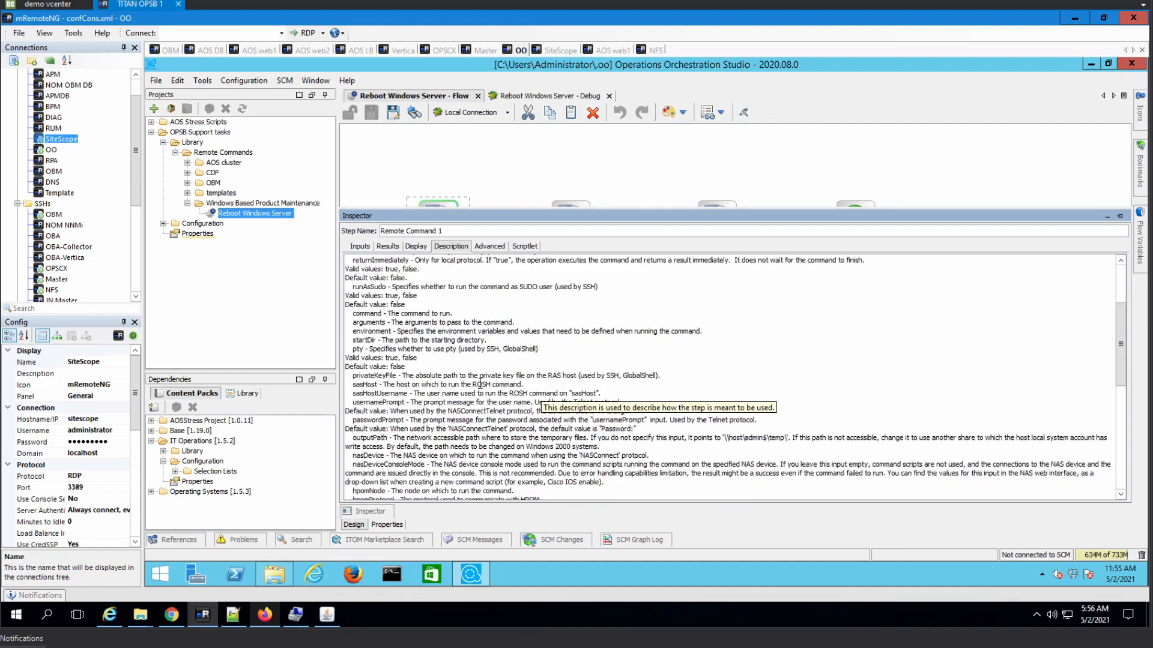
scroll(480, 384, up, 3)
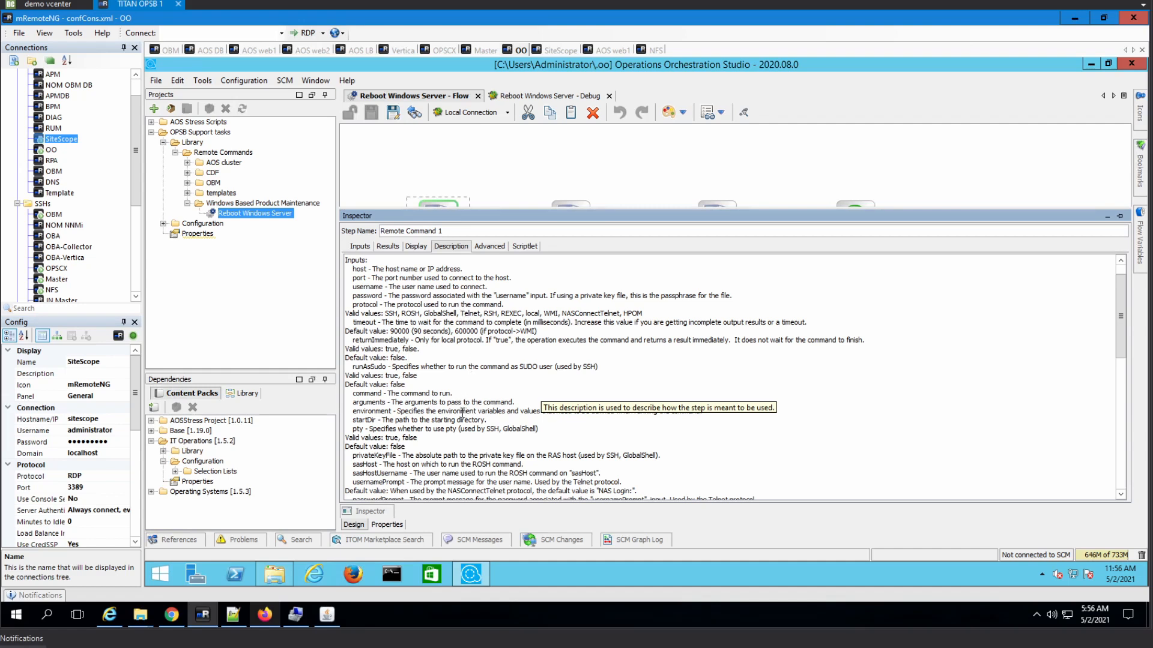
scroll(463, 413, down, 1)
scroll(482, 405, down, 2)
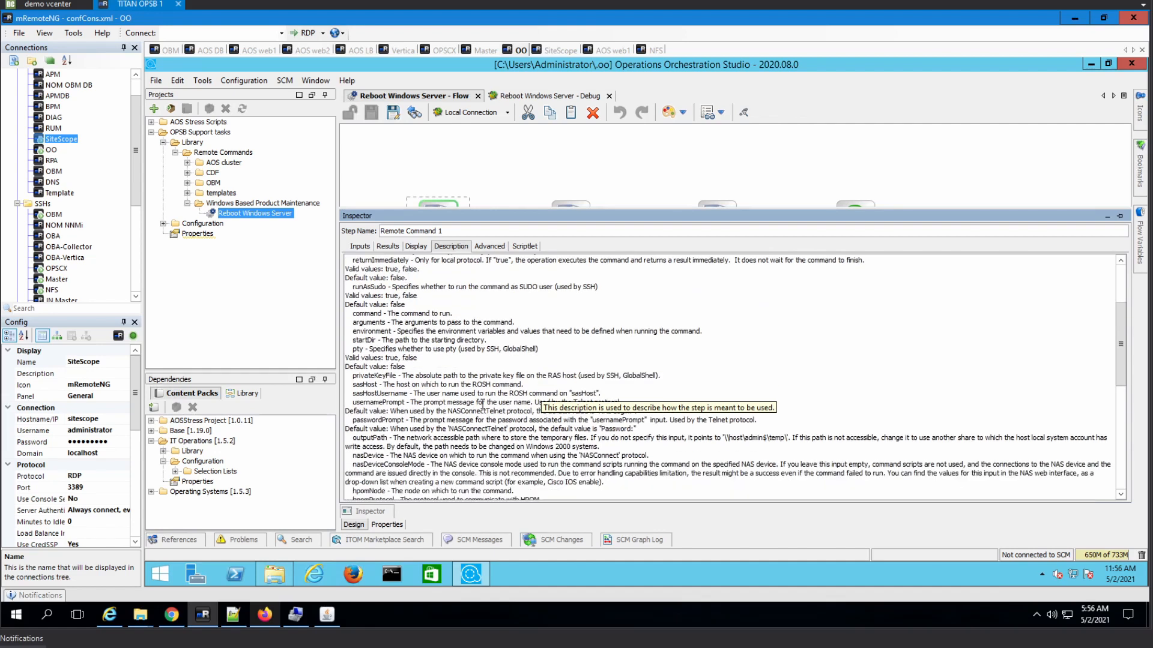
scroll(483, 405, down, 2)
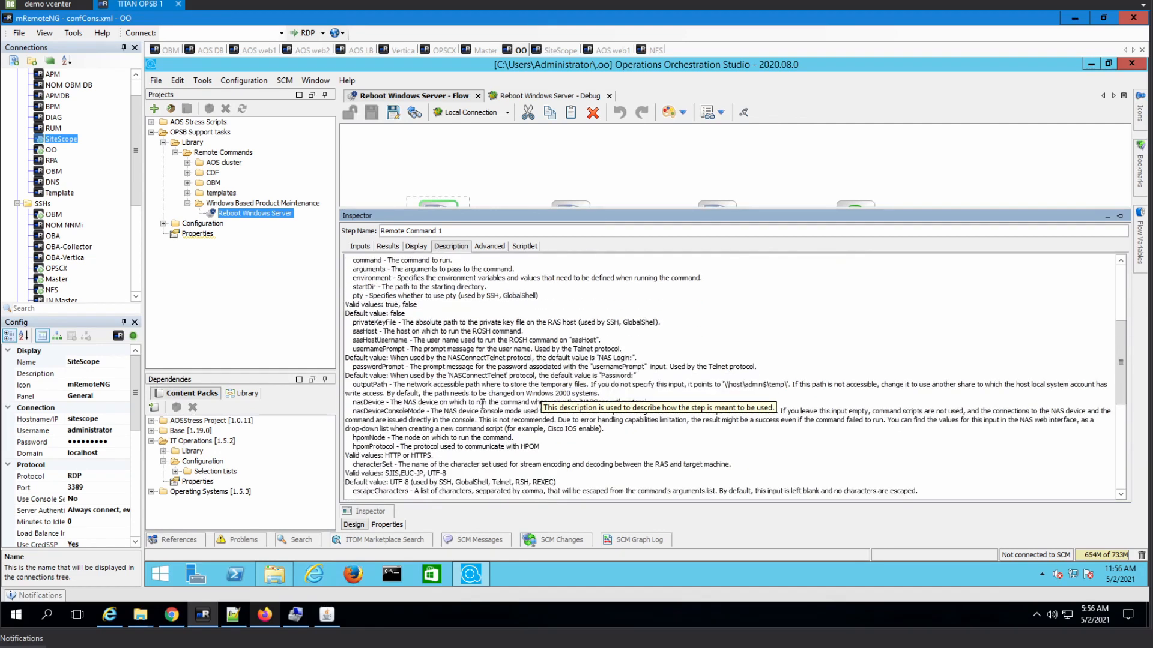
scroll(479, 405, down, 2)
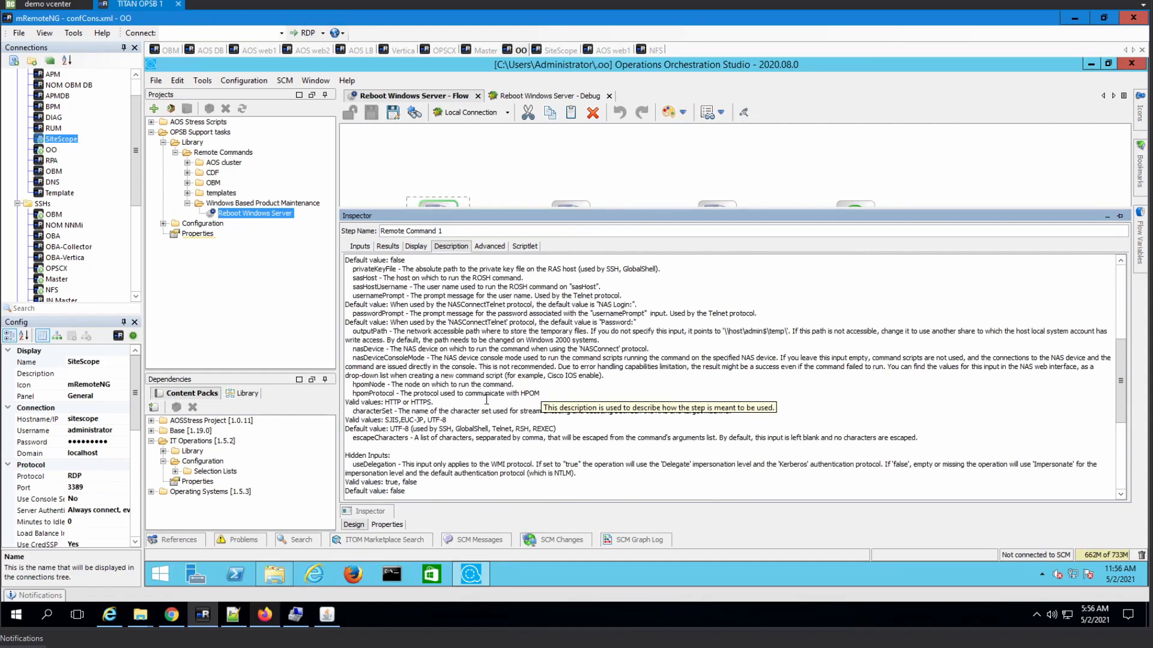
scroll(487, 399, down, 1)
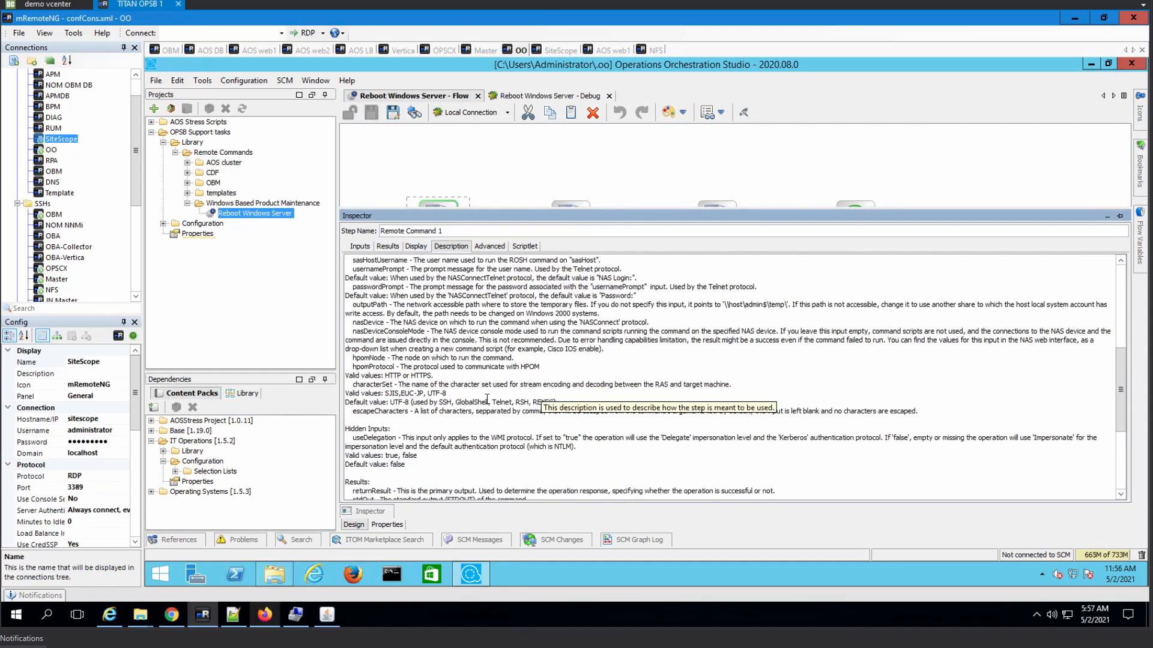
scroll(487, 399, down, 2)
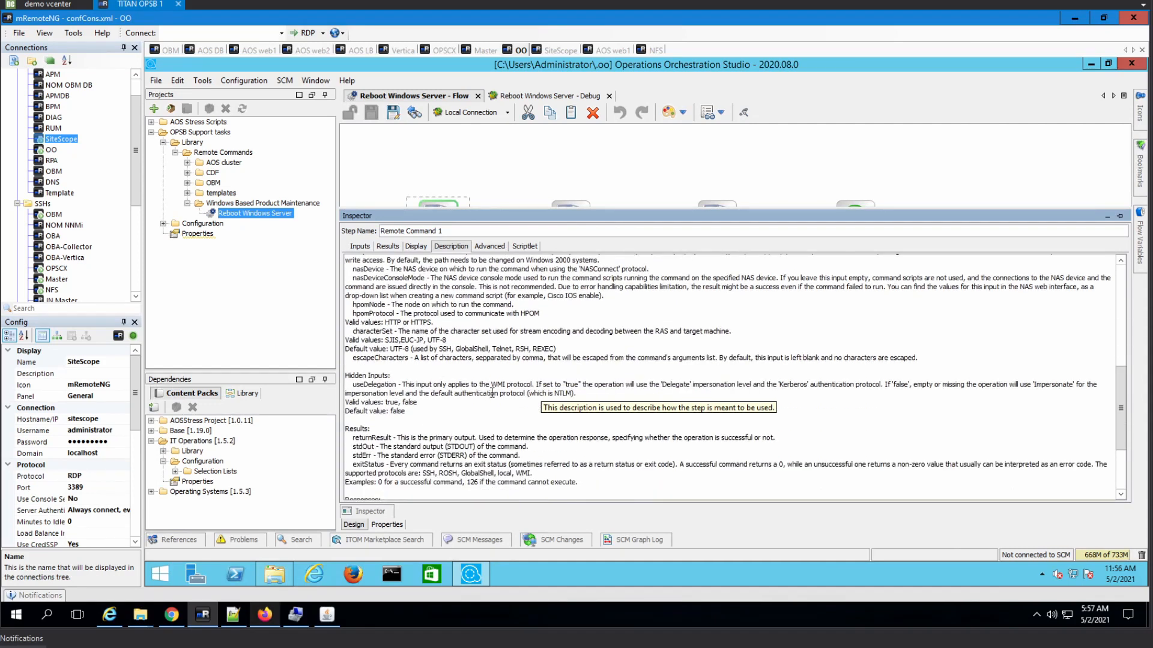
scroll(492, 393, up, 1)
scroll(494, 392, up, 5)
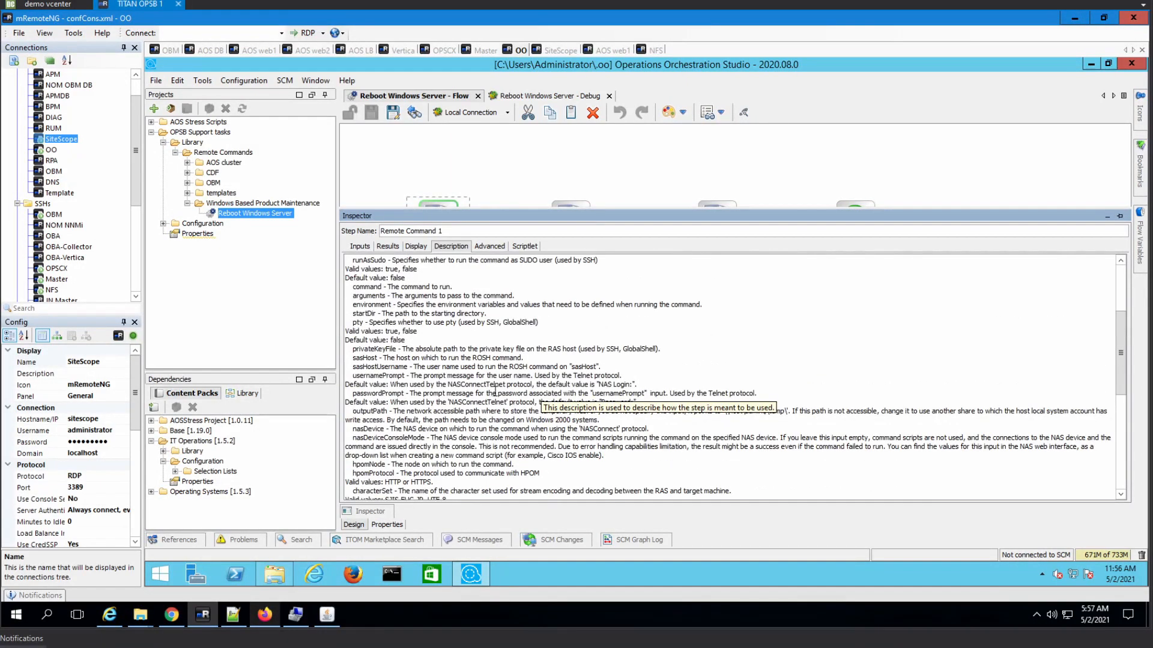
click(359, 246)
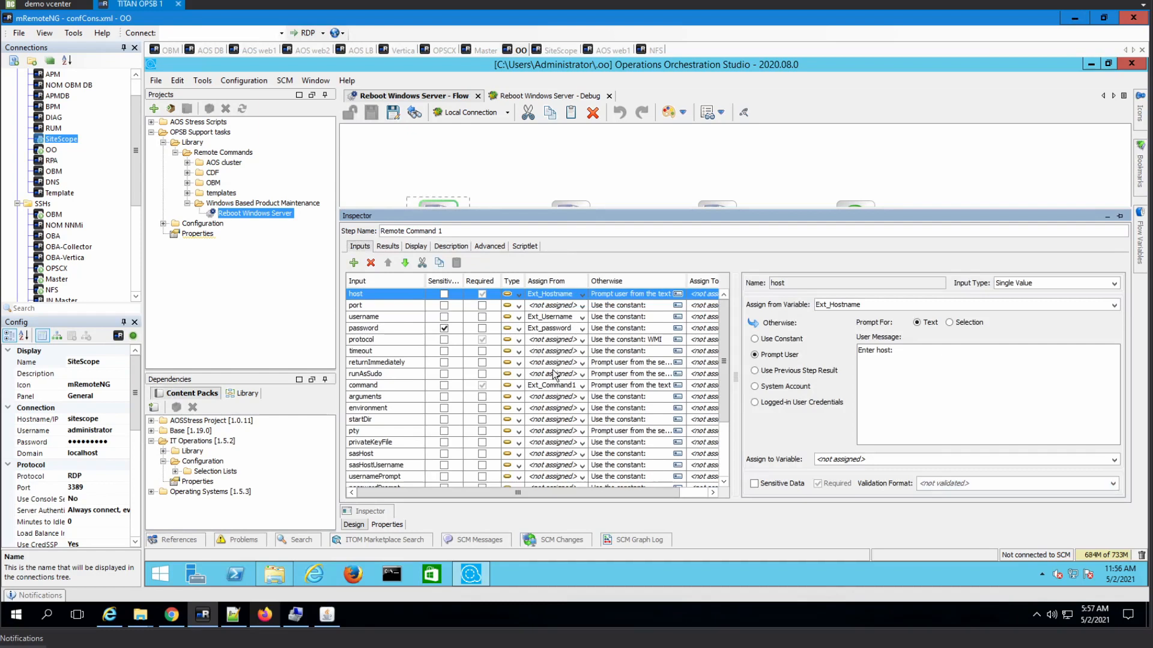
click(452, 247)
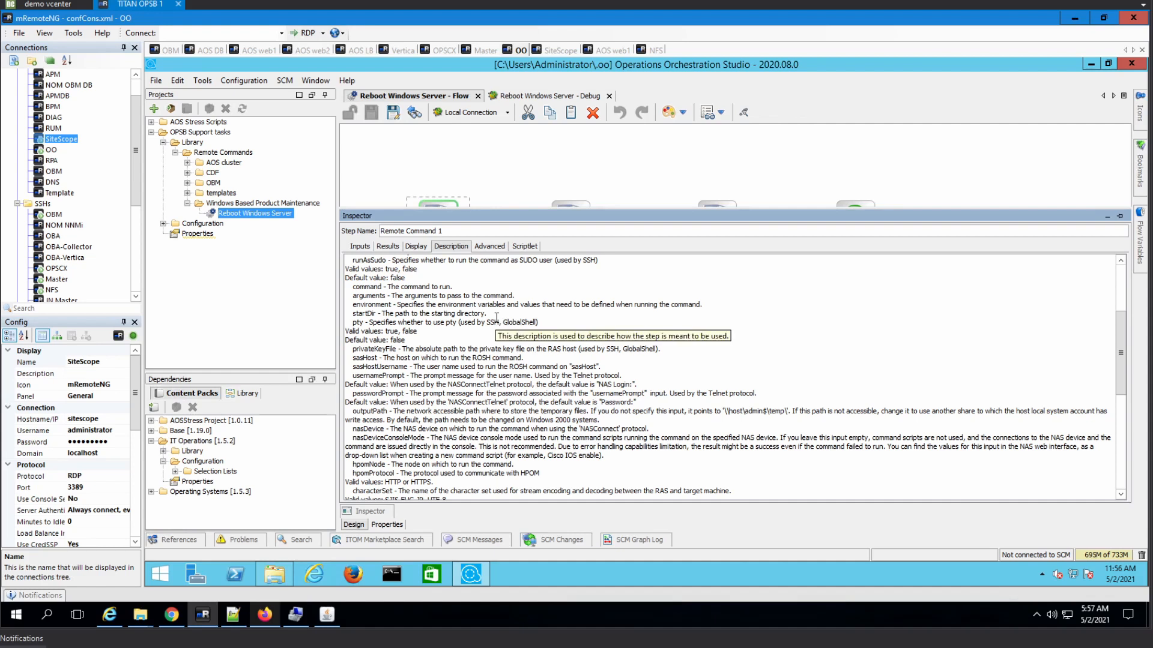
scroll(497, 318, up, 1)
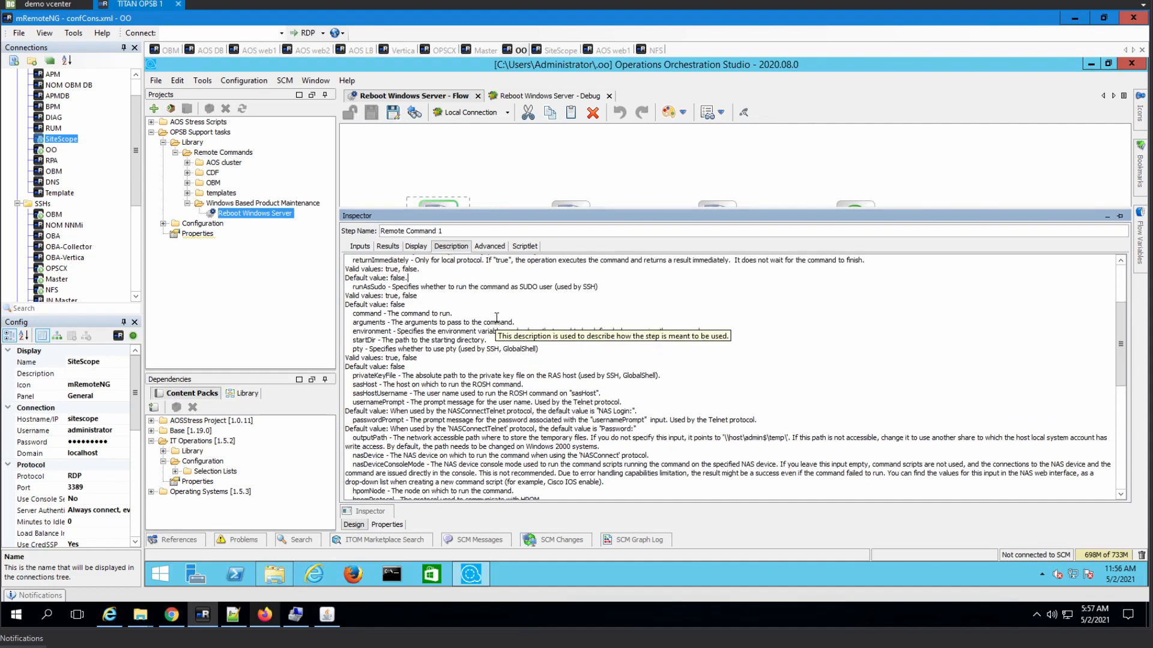
scroll(498, 318, up, 2)
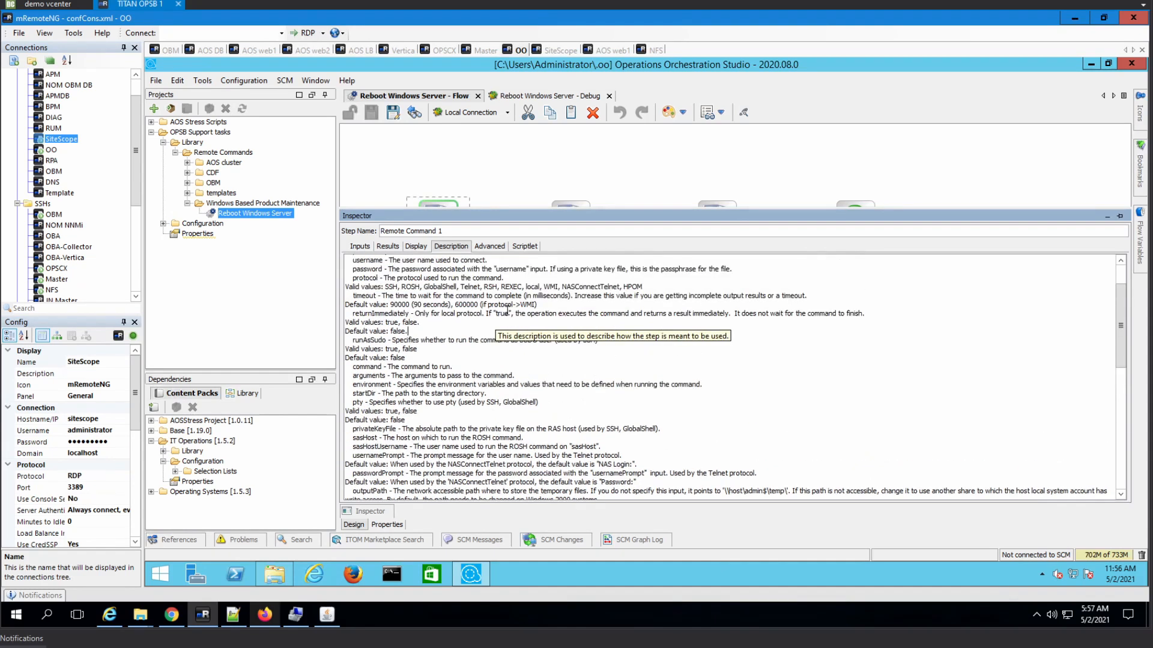
scroll(507, 309, up, 2)
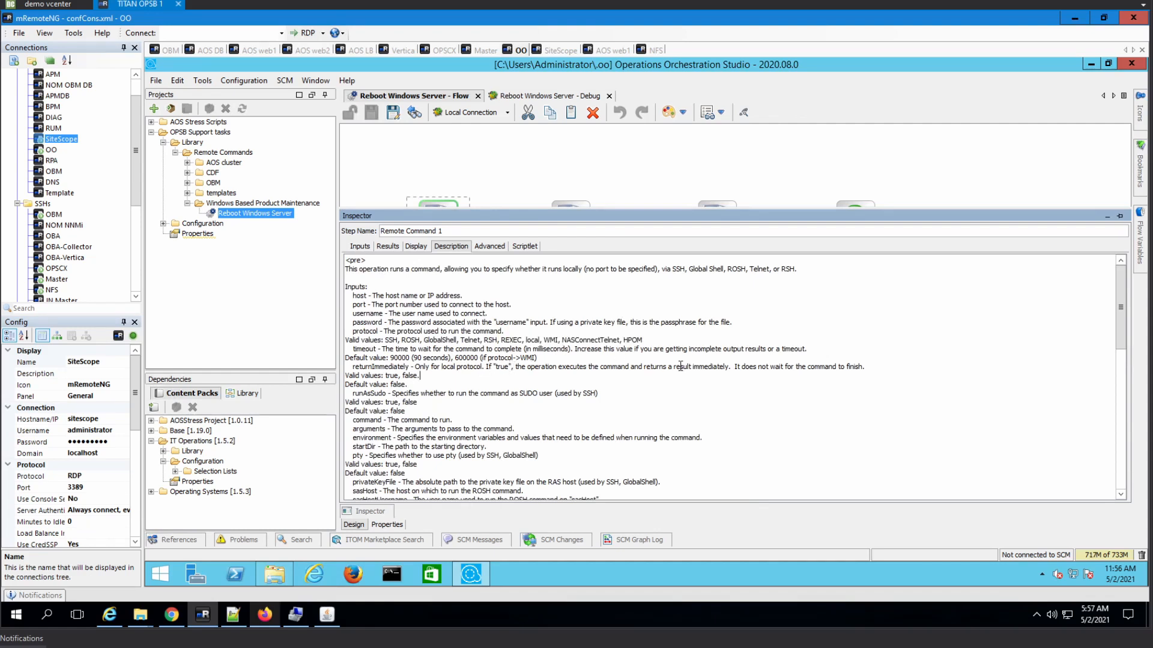
click(802, 365)
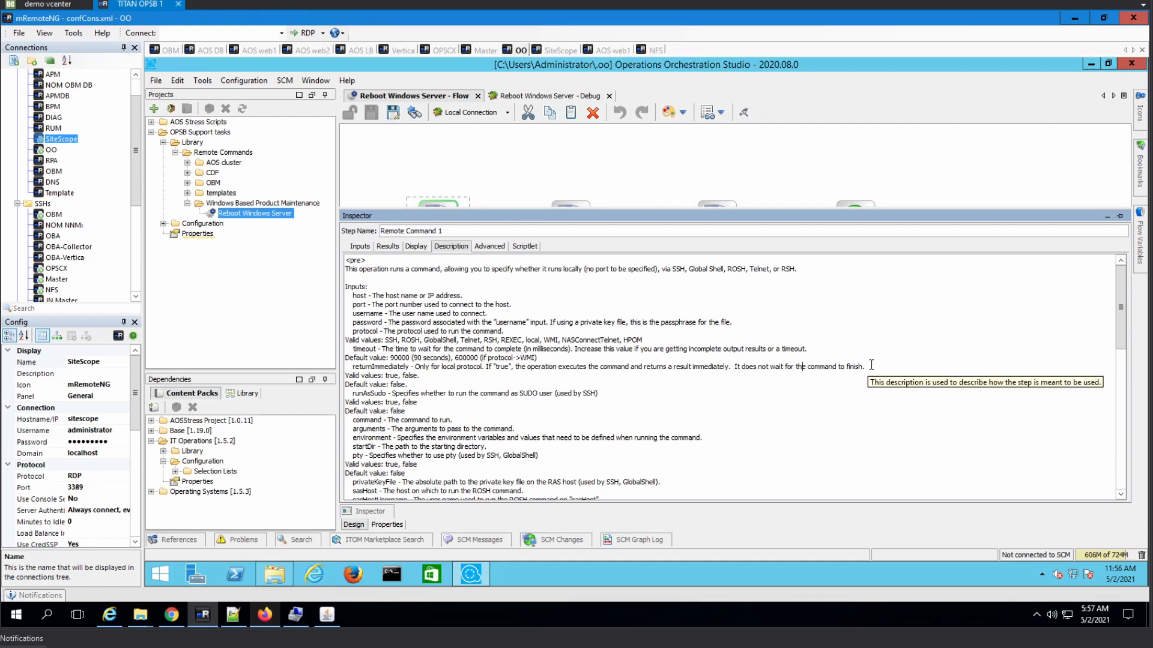
- Set Remote Command 1's returnImmediately input to the constant false
click(362, 247)
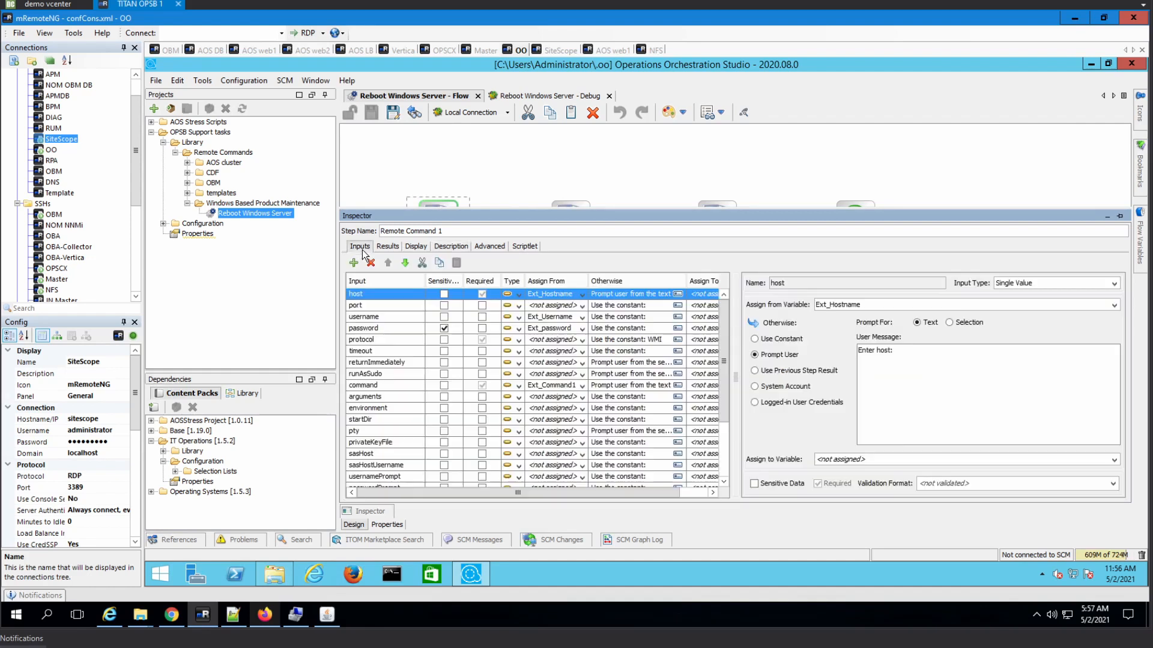
click(566, 362)
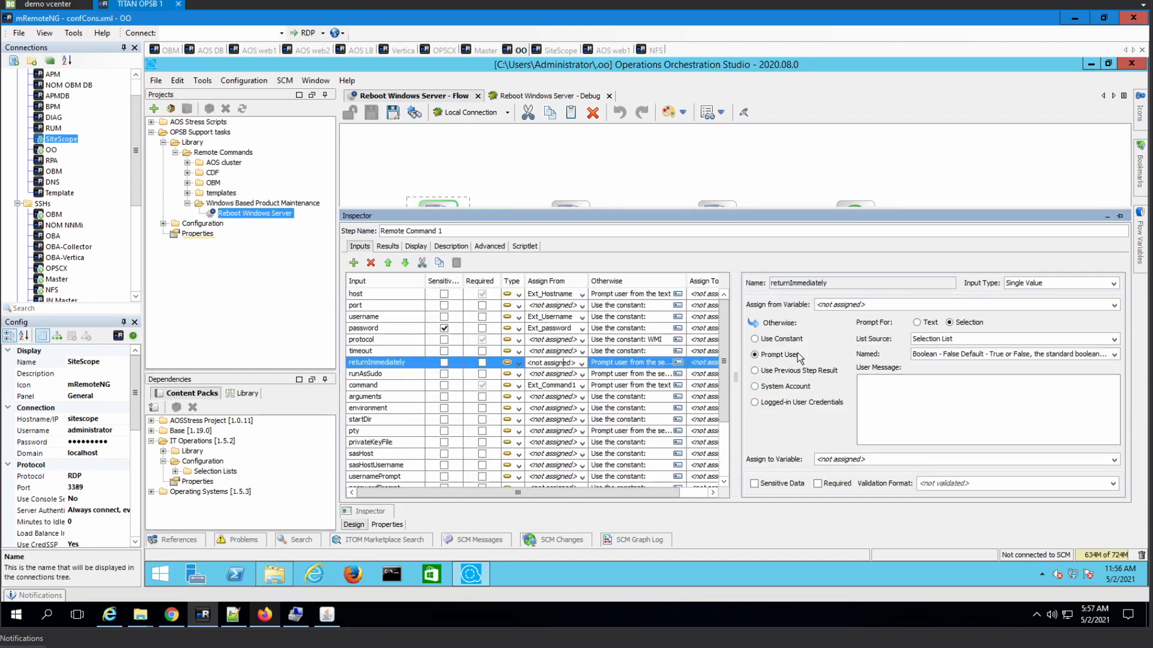
click(815, 338)
click(900, 383)
text(false)
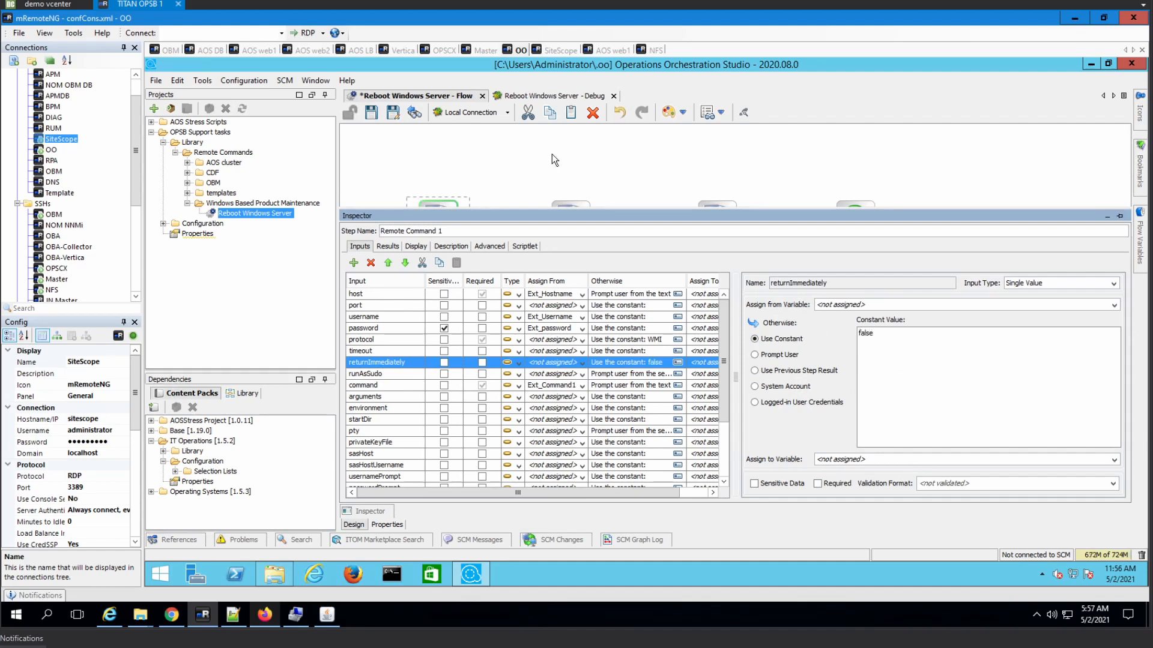
click(571, 196)
- Set returnImmediately to the constant false in Remote Command 2 and Remote Command 3
double_click(580, 211)
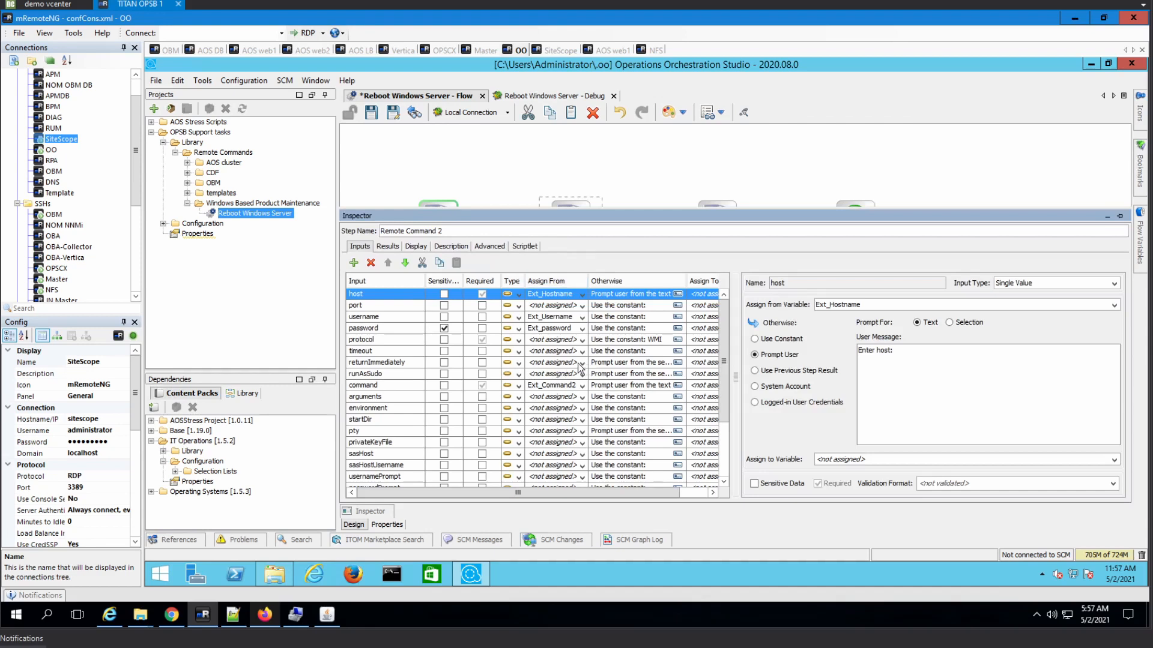
click(579, 364)
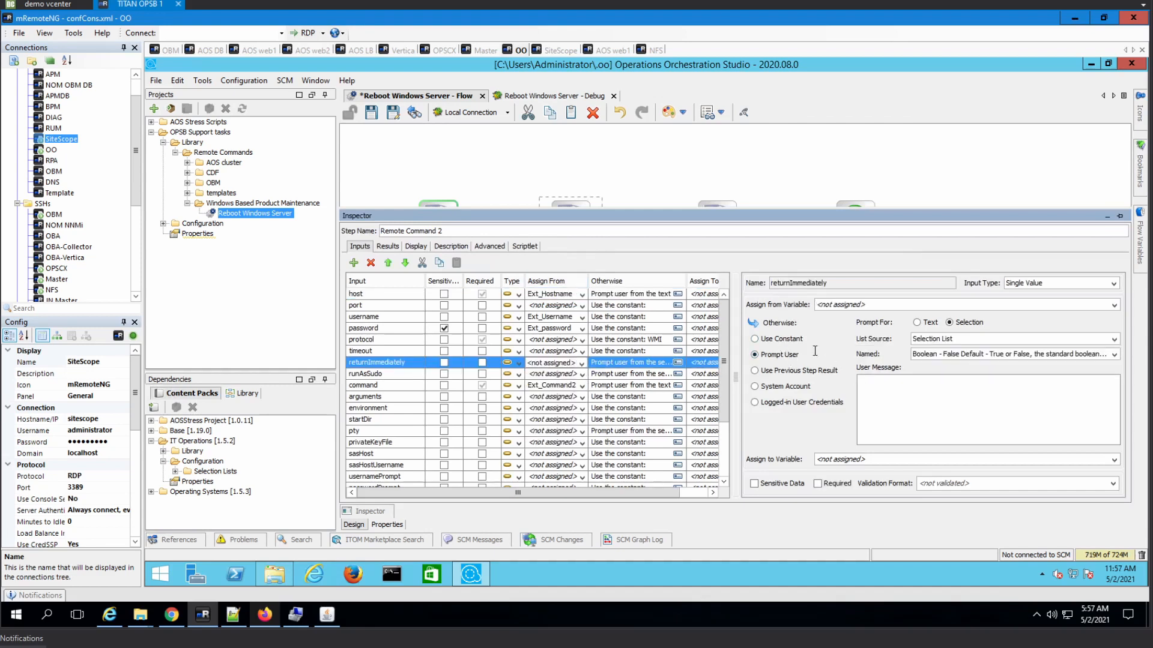
click(779, 339)
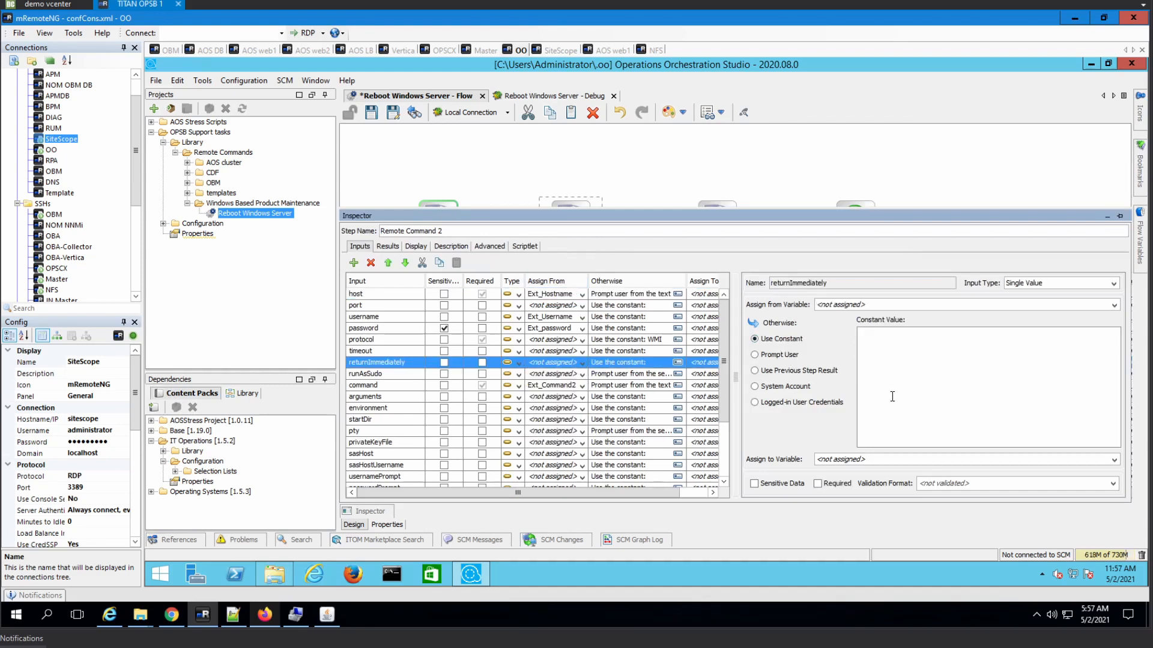
text(false)
click(720, 219)
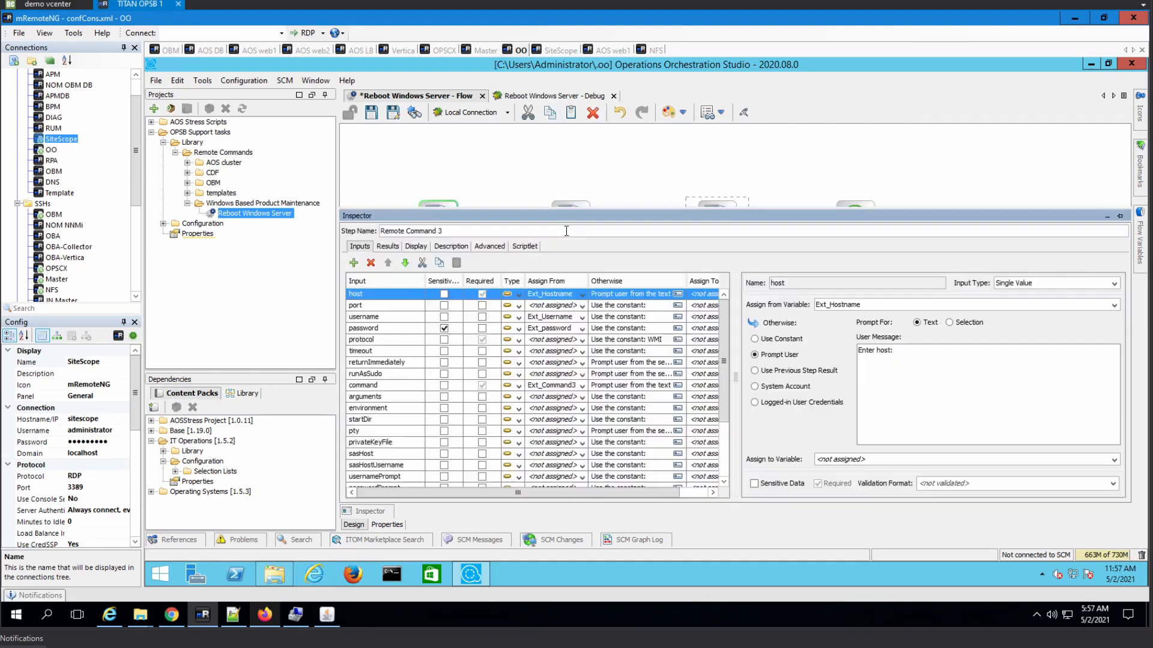
click(565, 362)
click(779, 340)
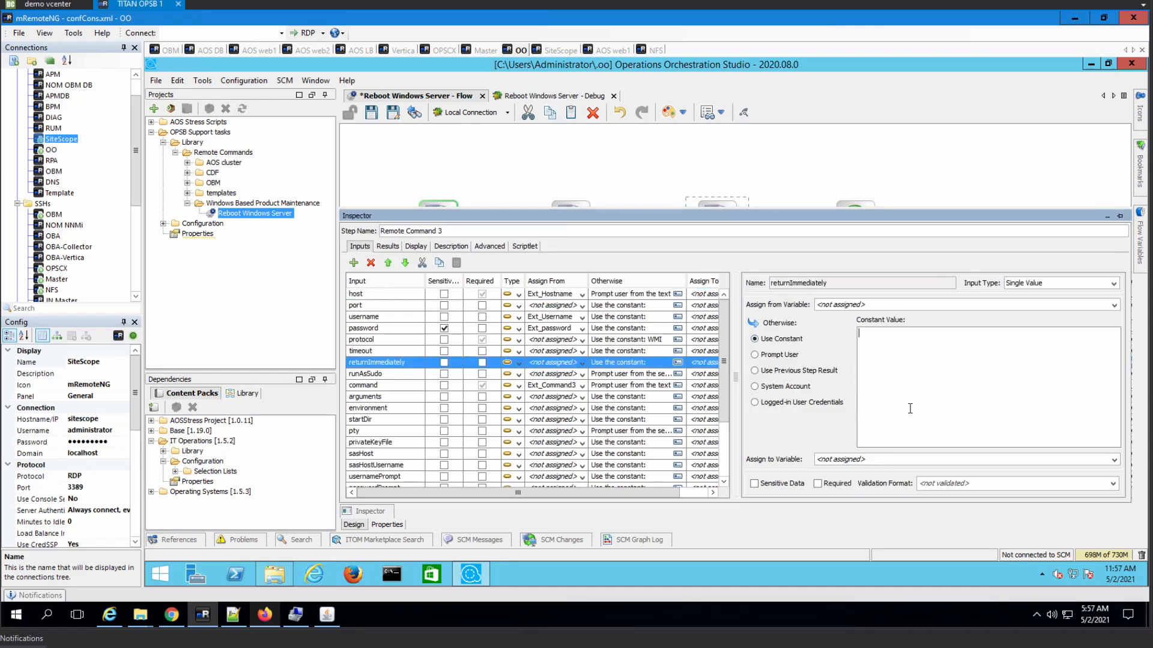
text(false)
click(384, 539)
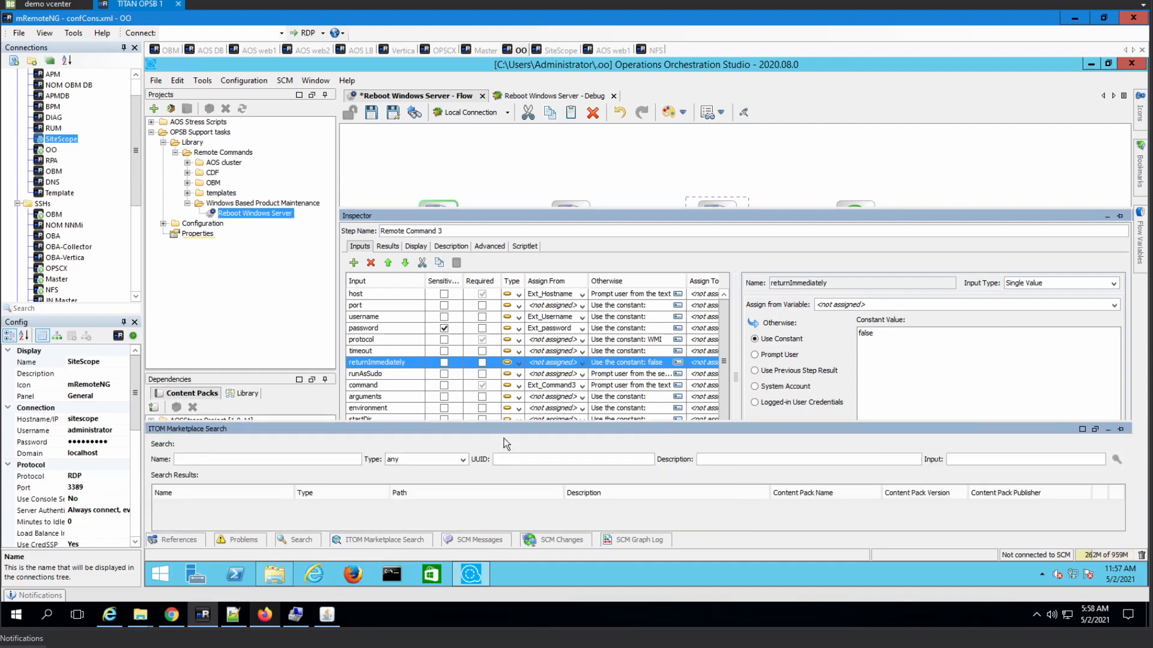
- Check the flow's Ext_Hostname input in its properties and save the flow
click(643, 169)
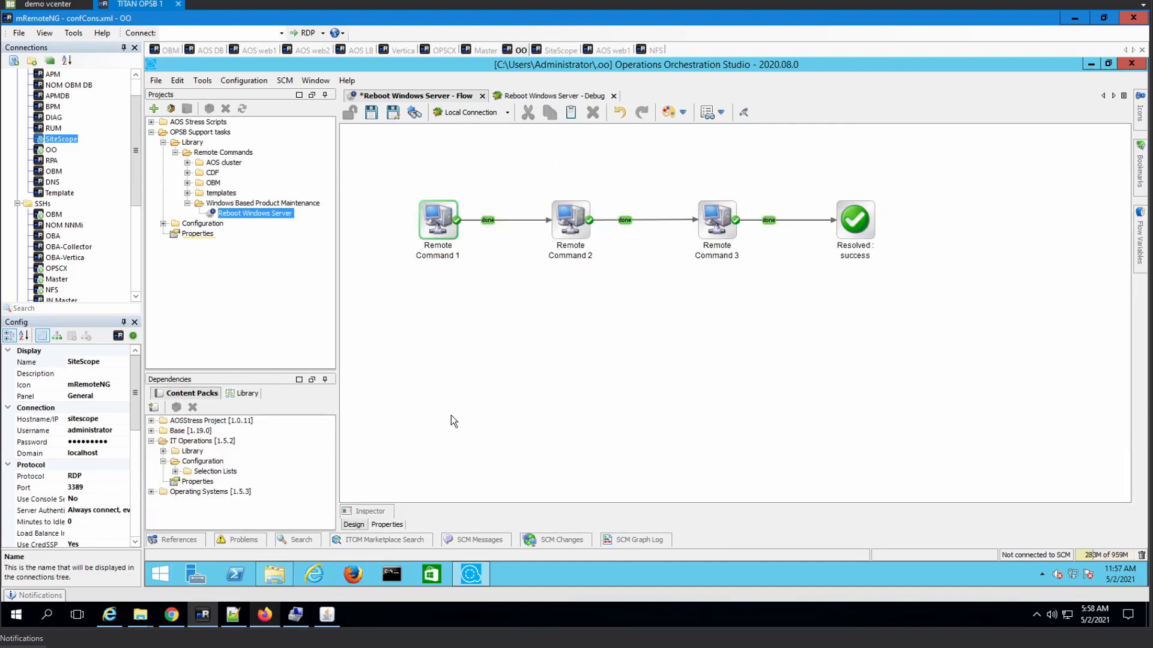
click(390, 525)
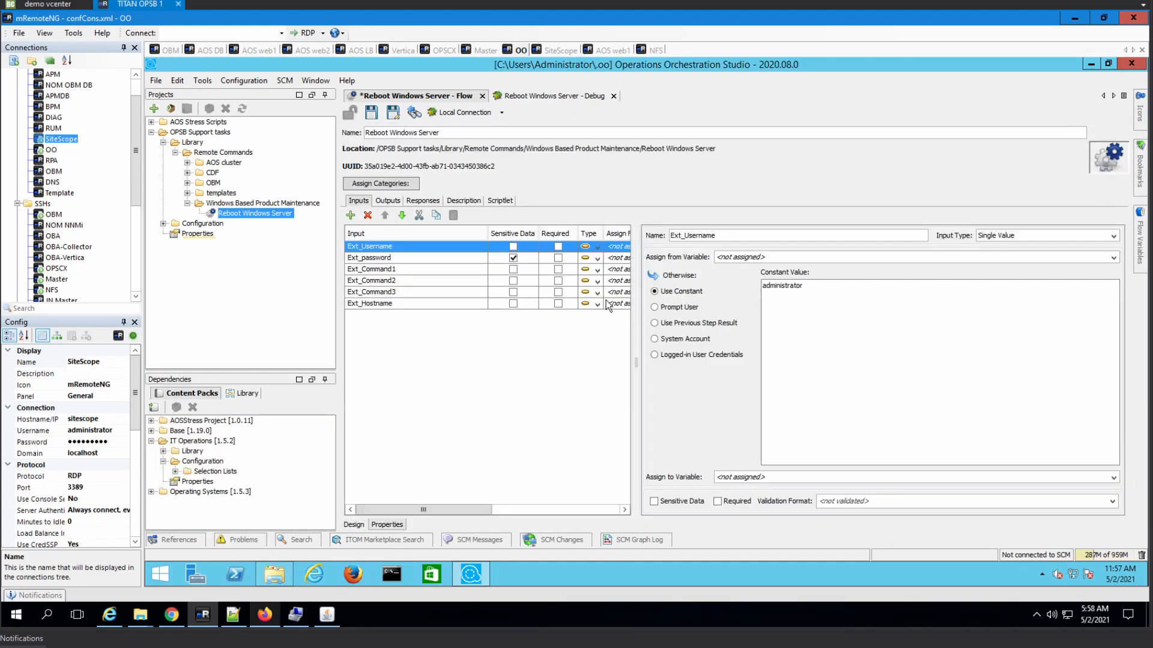
click(384, 304)
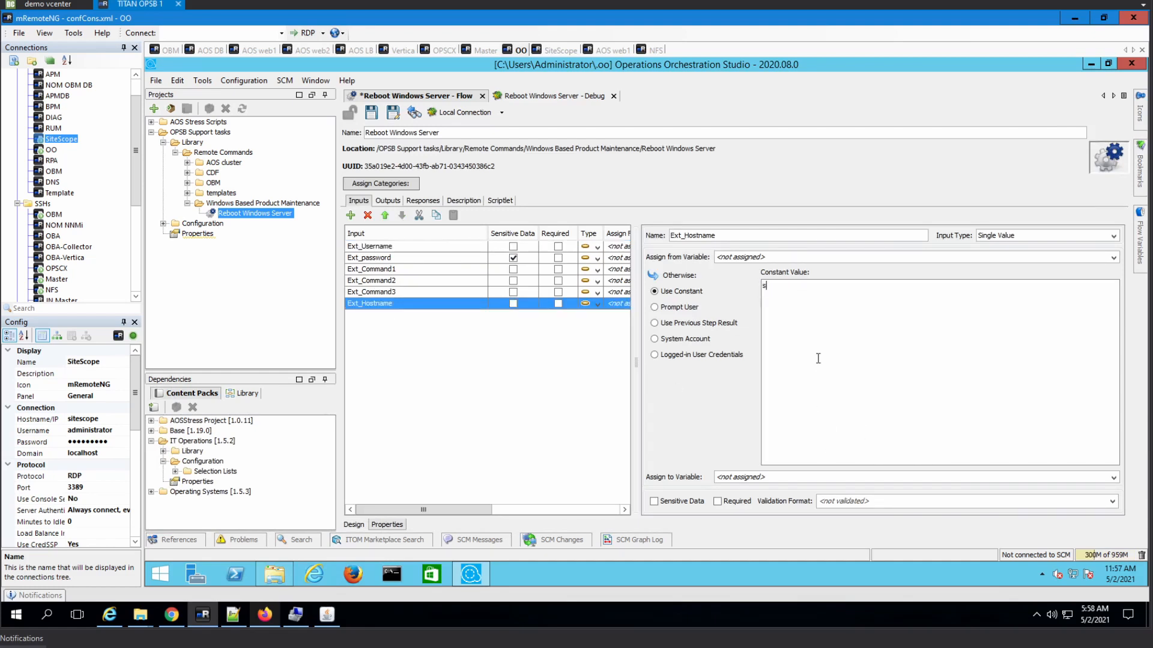
click(371, 112)
- Replay the flow in the debugger, continue past all three prompts, and inspect Remote Command 1's results
click(547, 95)
click(523, 134)
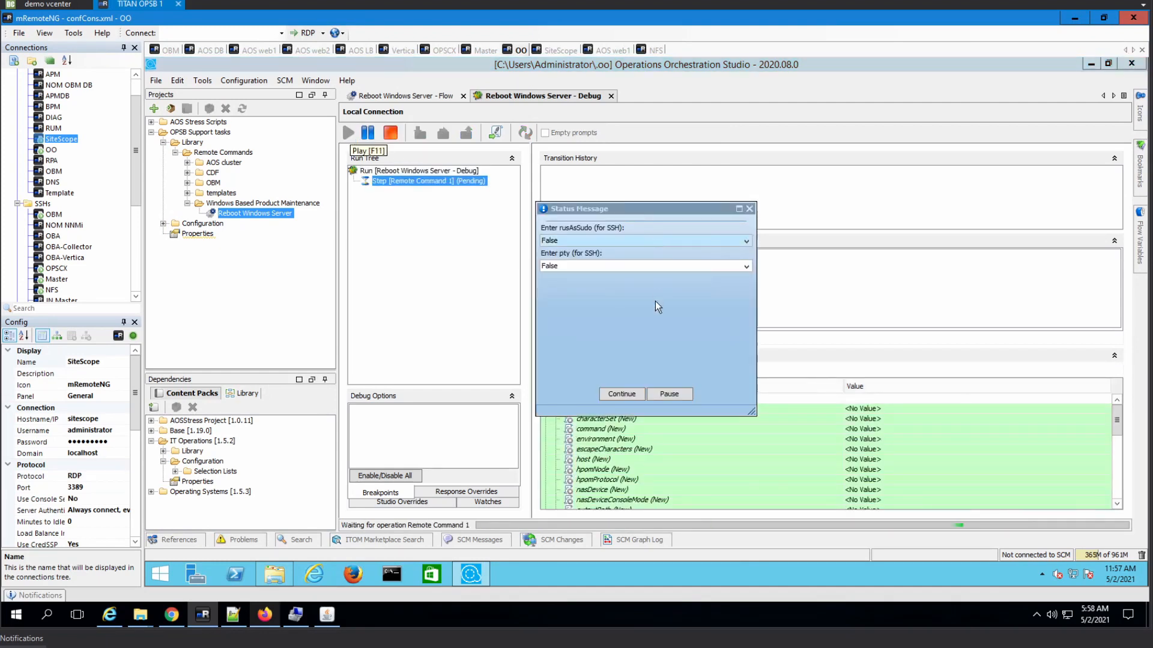
click(629, 395)
click(632, 397)
click(630, 389)
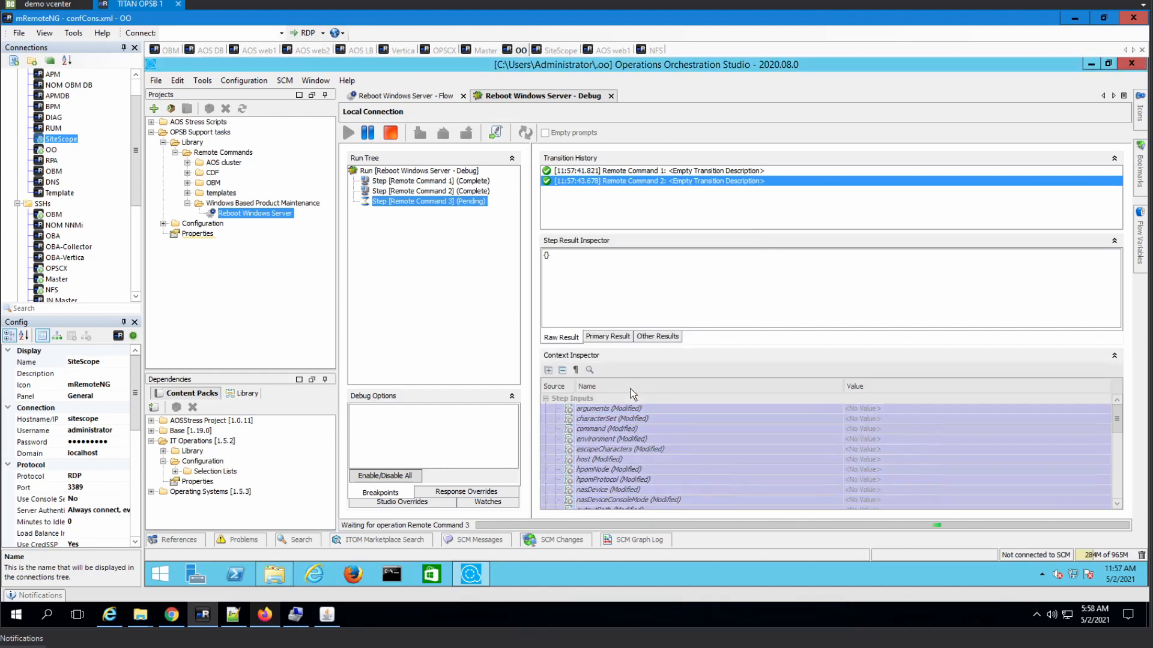
click(430, 180)
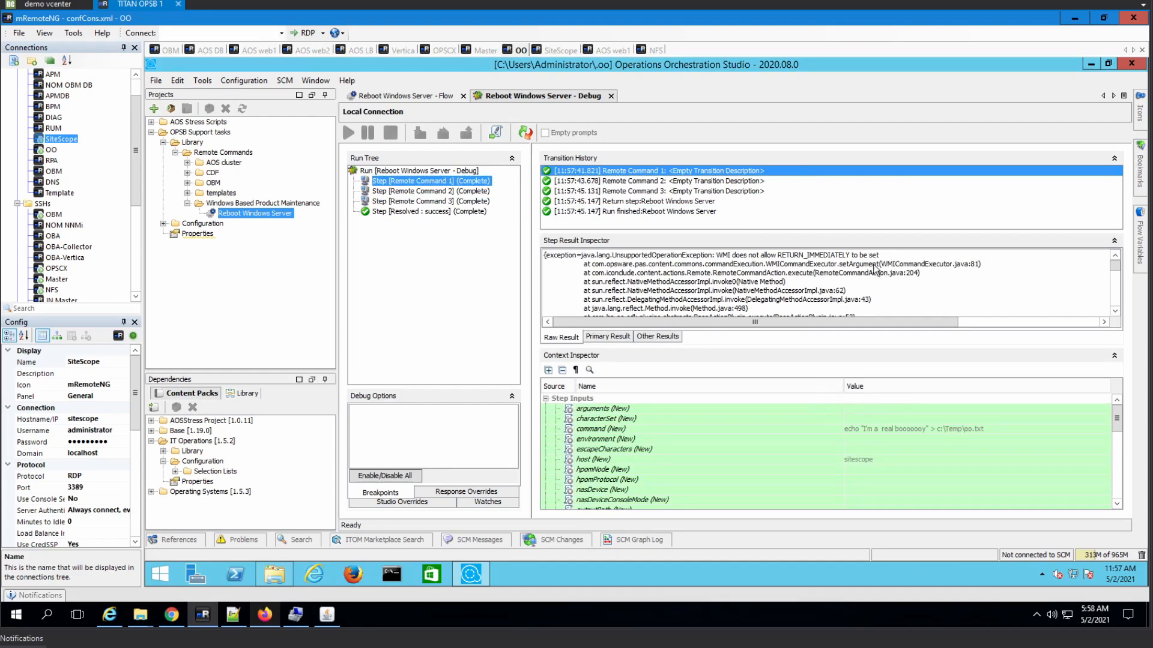
scroll(876, 265, down, 3)
scroll(876, 264, down, 3)
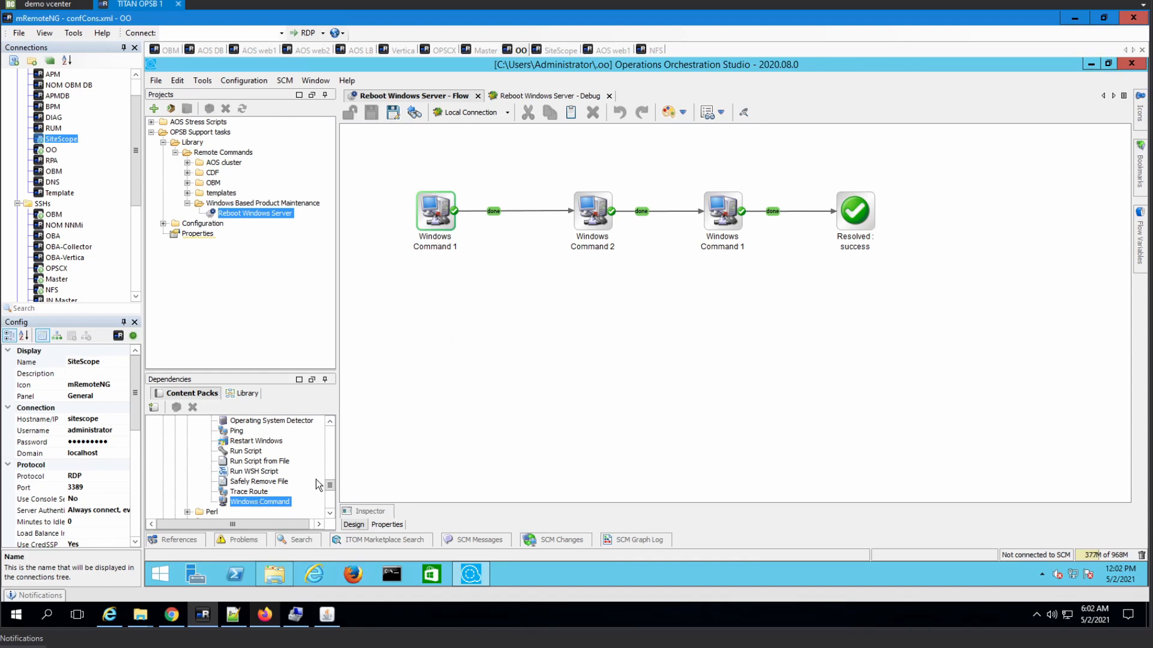
- Select the Windows Command operation from Dependencies and rerun the flow in the debugger
mouse_move(330, 487)
mouse_down()
mouse_move(330, 438)
mouse_move(330, 492)
mouse_up()
click(260, 434)
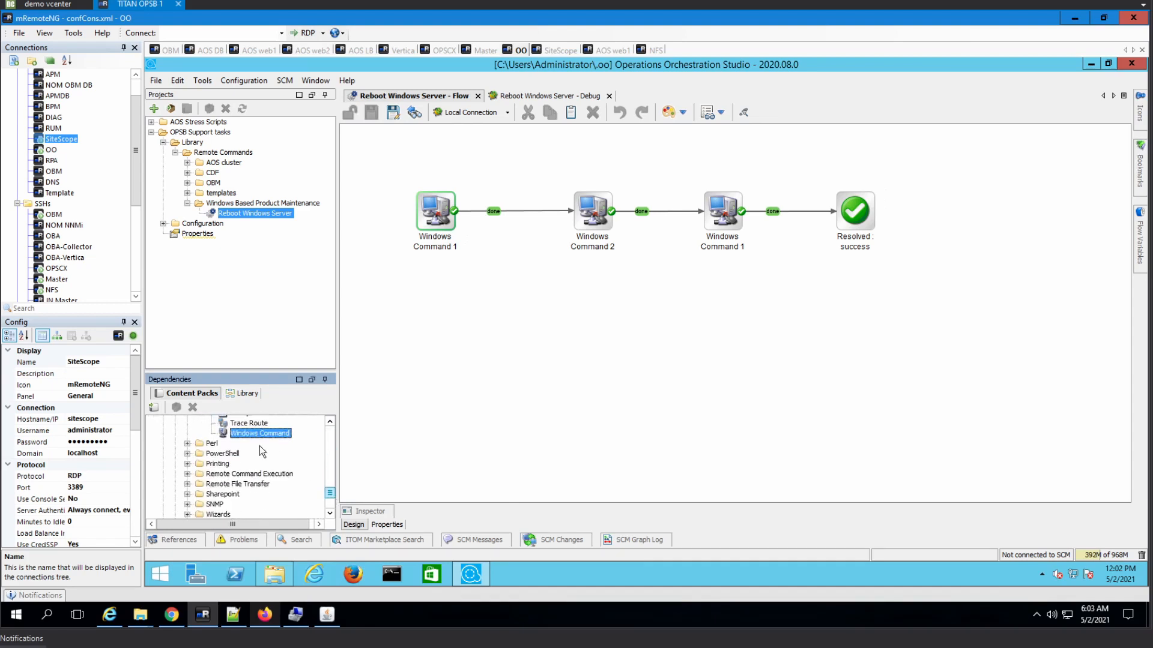
click(523, 96)
click(427, 96)
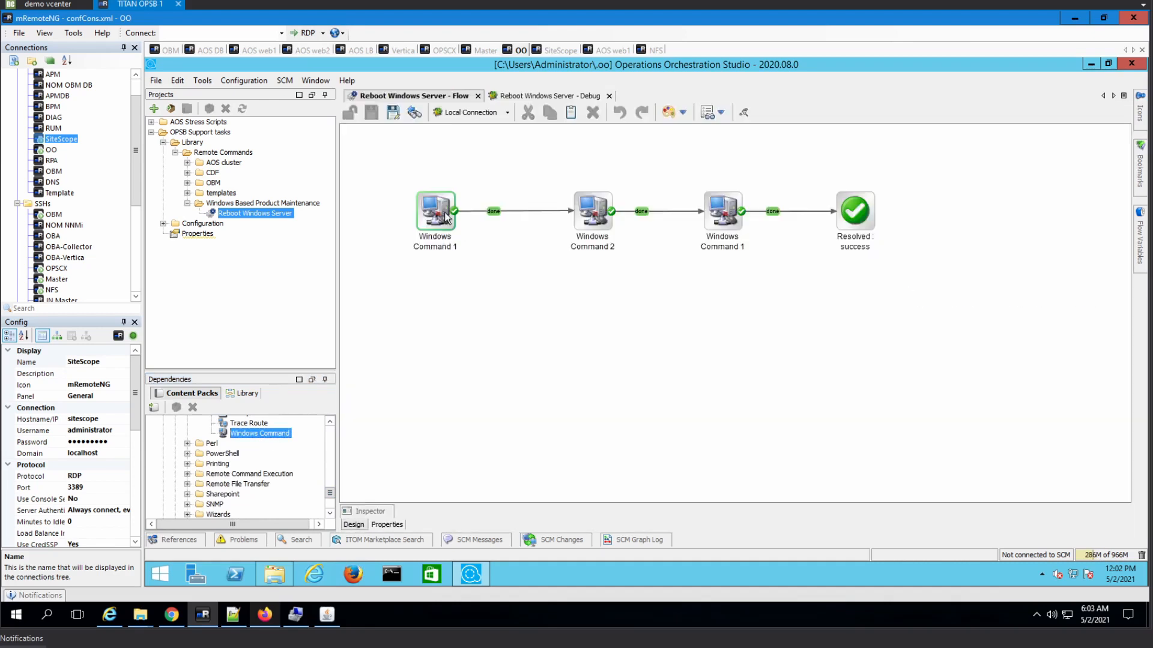
double_click(445, 217)
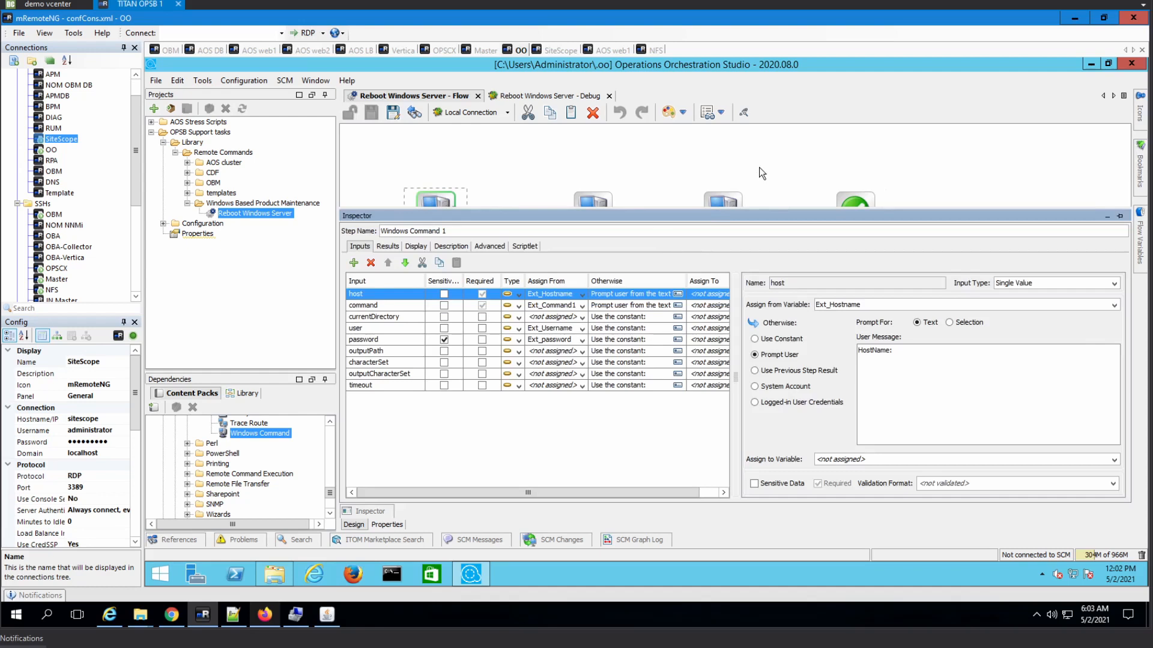
click(523, 97)
click(521, 137)
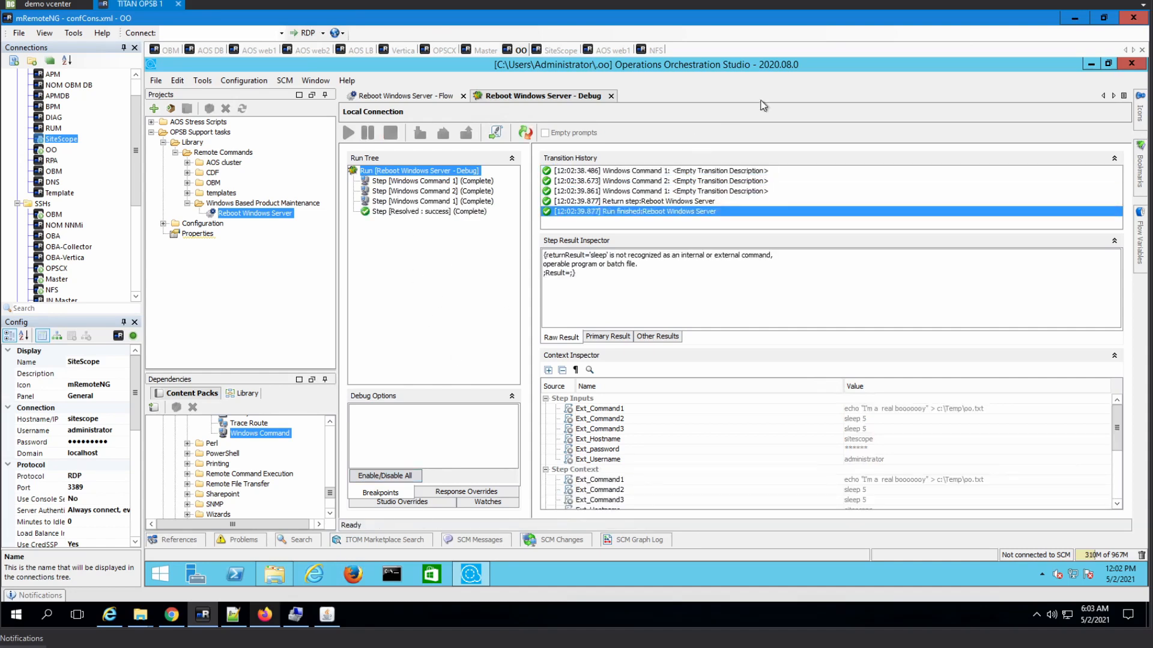
- Verify on the SiteScope session that C:\Temp\oo.txt contains the echoed text
click(557, 50)
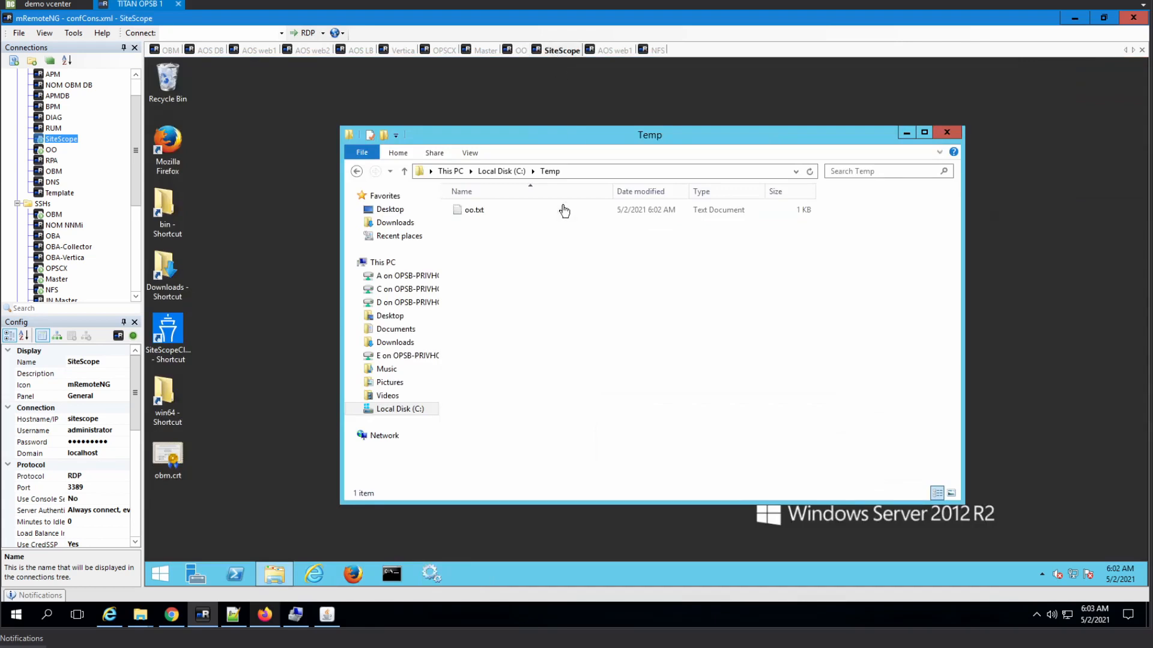
double_click(482, 208)
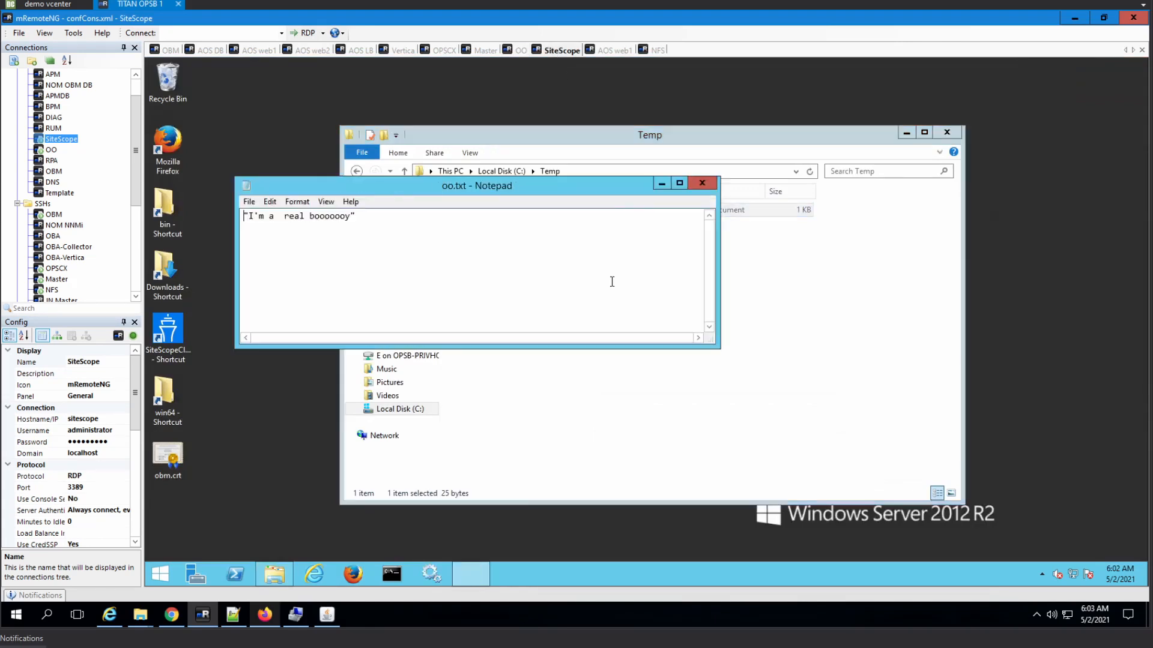
click(702, 183)
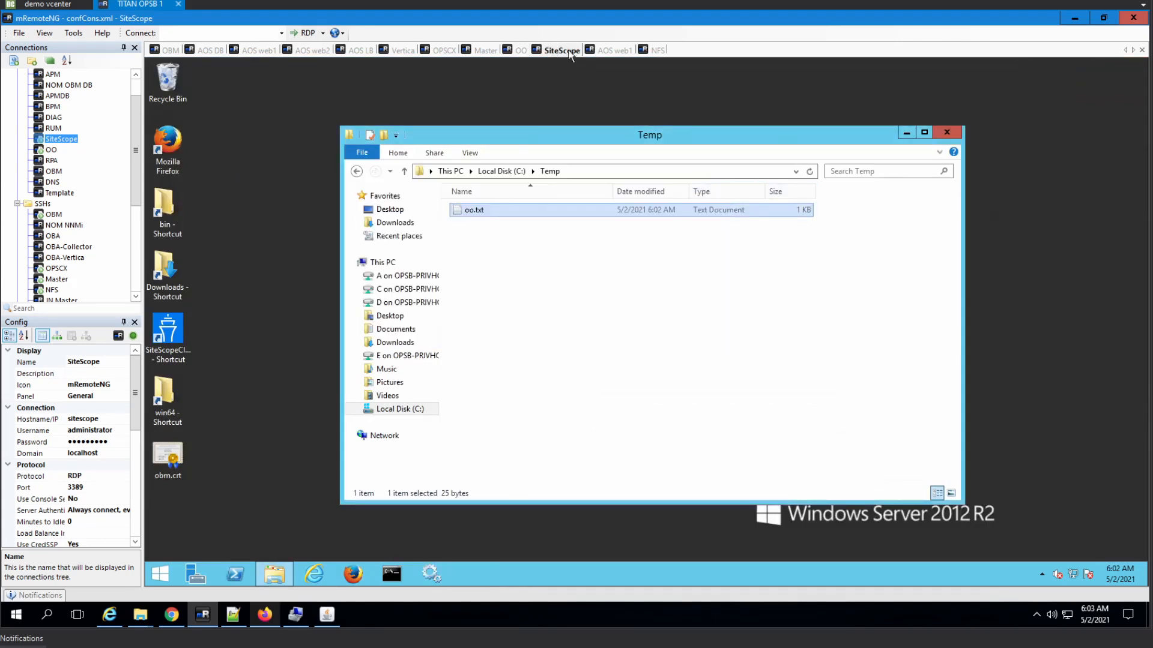
click(517, 56)
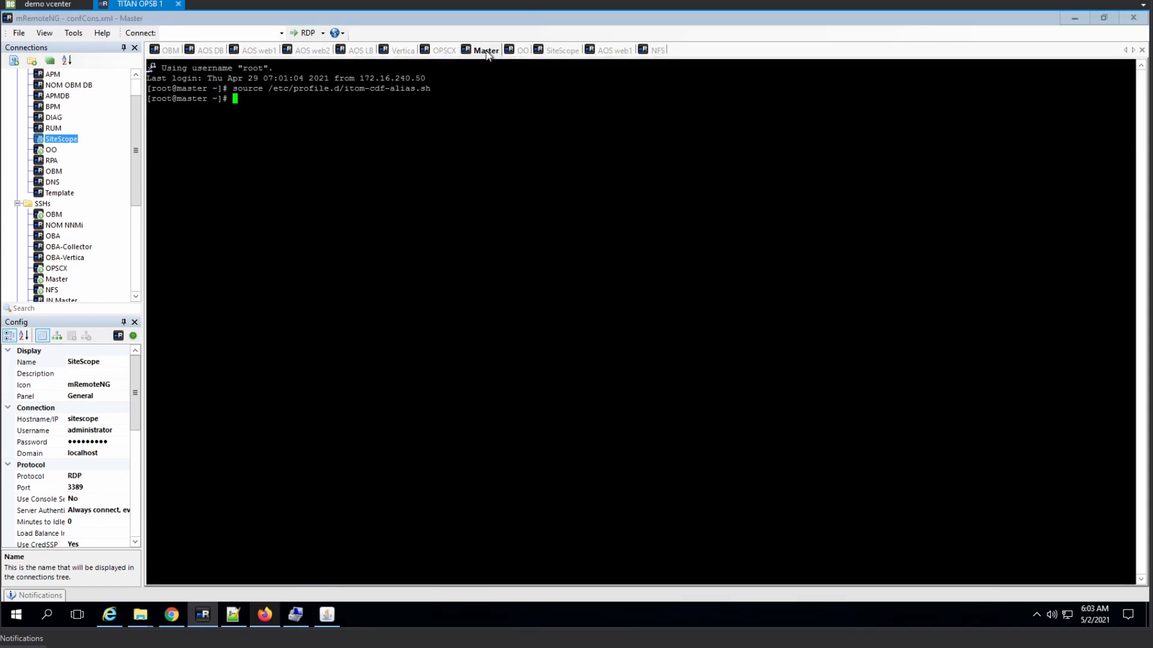
- In the flow's Properties Description, enter 'Runs 3 coomands in a row. 2 last coomands are placeholders'
click(510, 51)
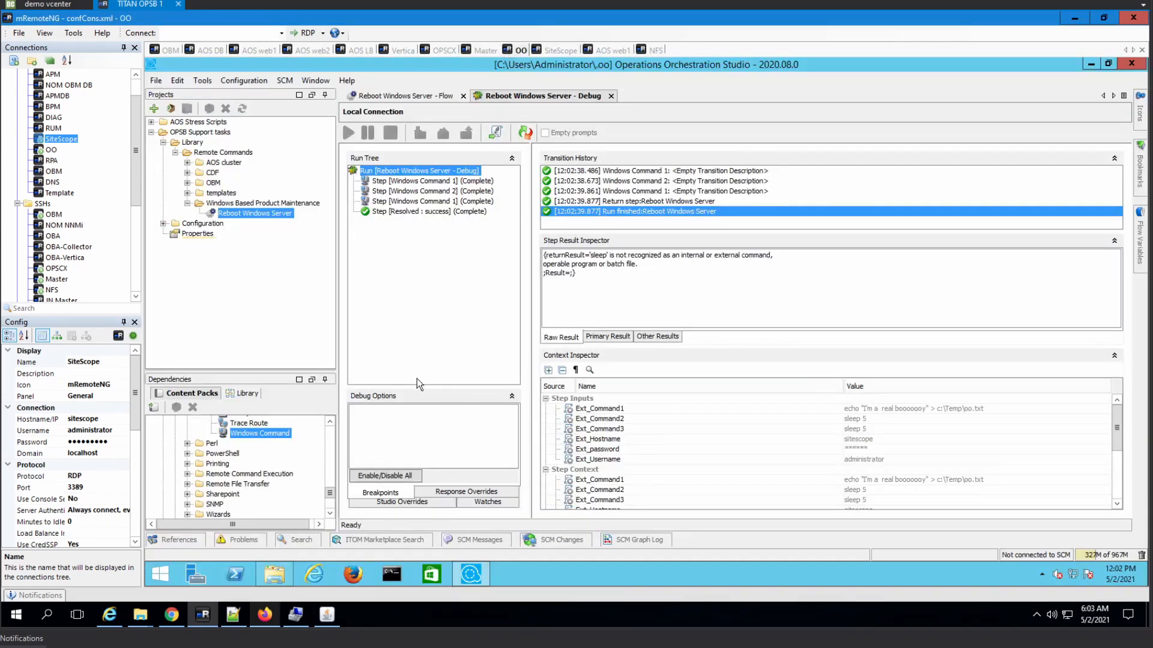
click(422, 97)
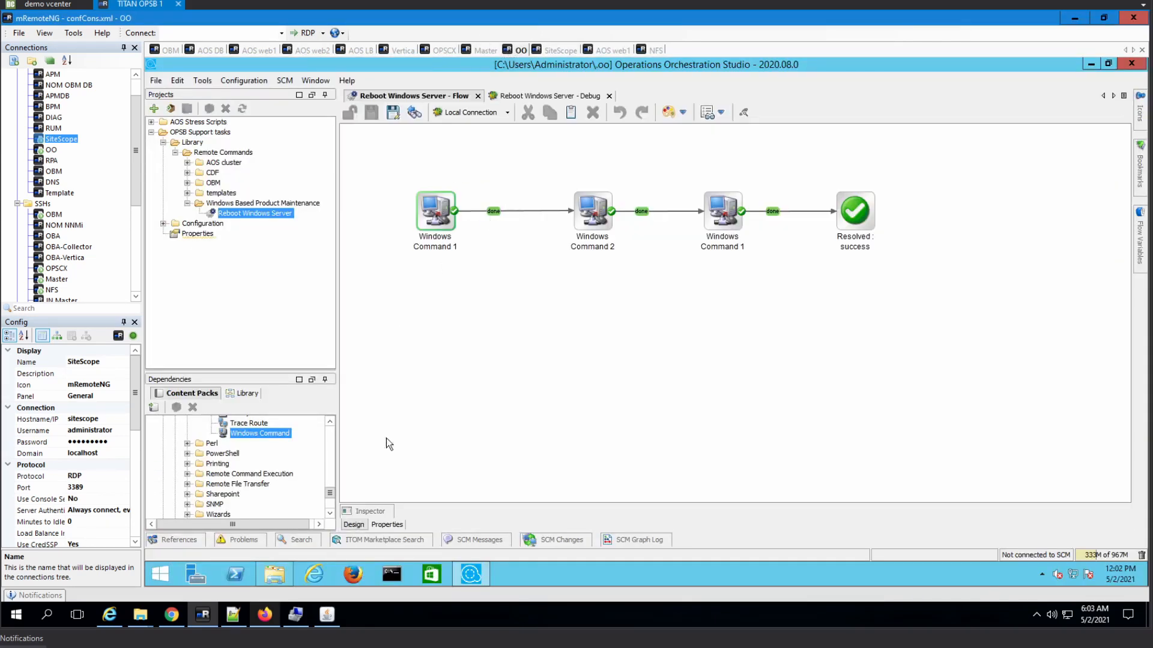
click(384, 523)
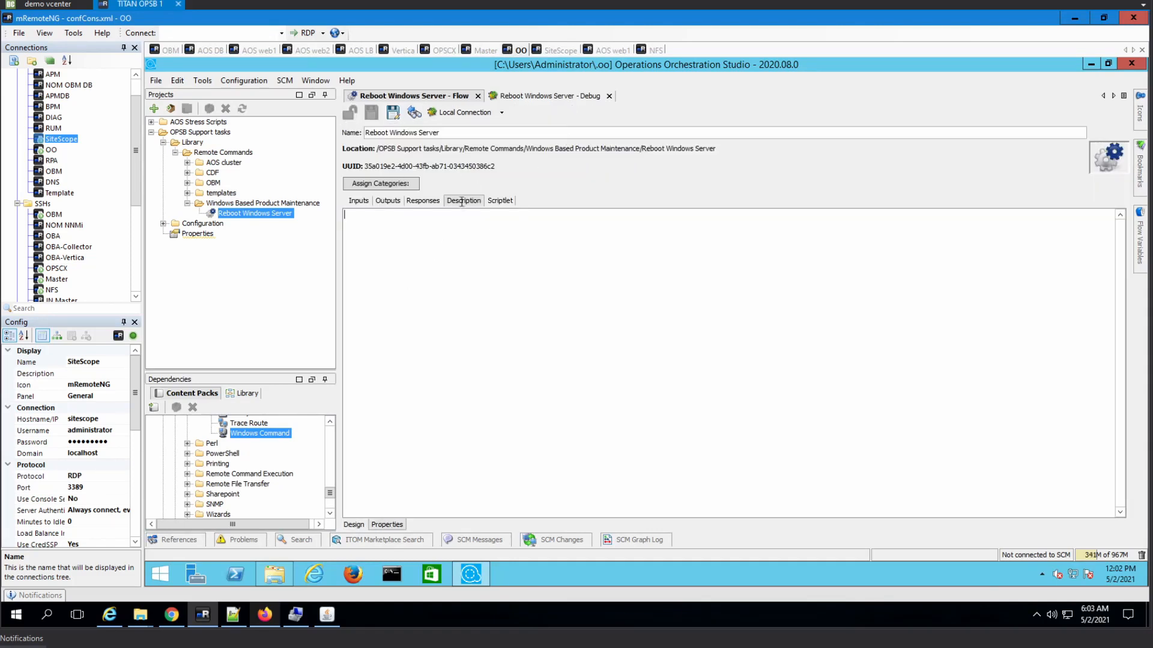
text(R)
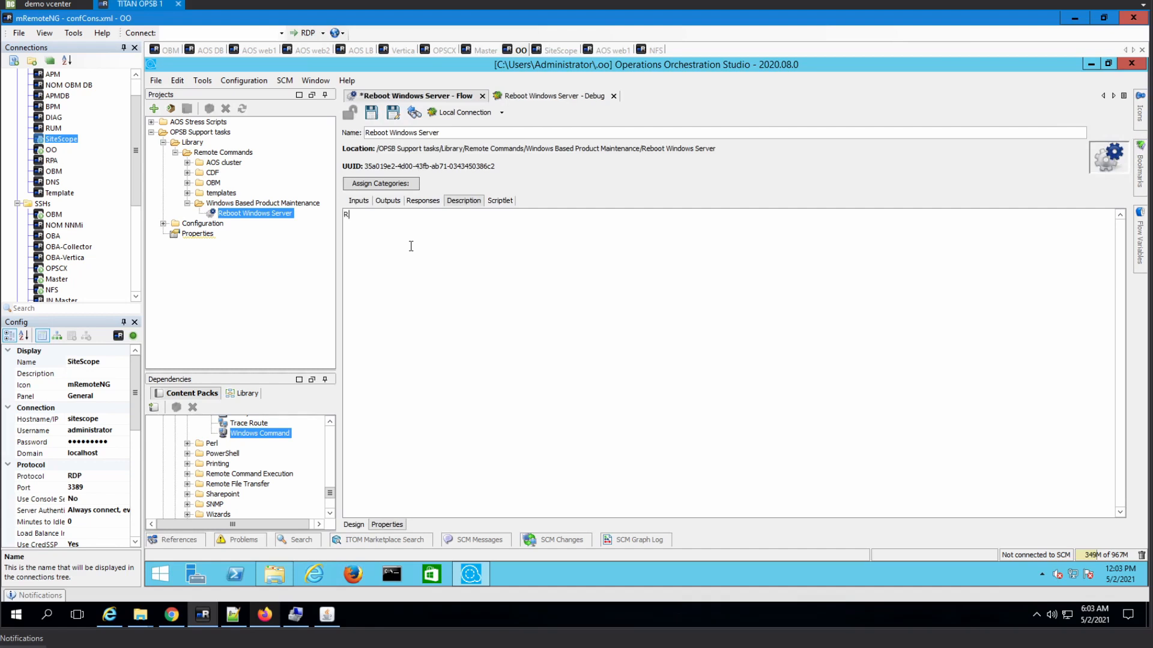
text(uns 3 coomn)
key(BackSpace)
key(BackSpace)
text(ands in a row)
text(. 2 last coomands are pla)
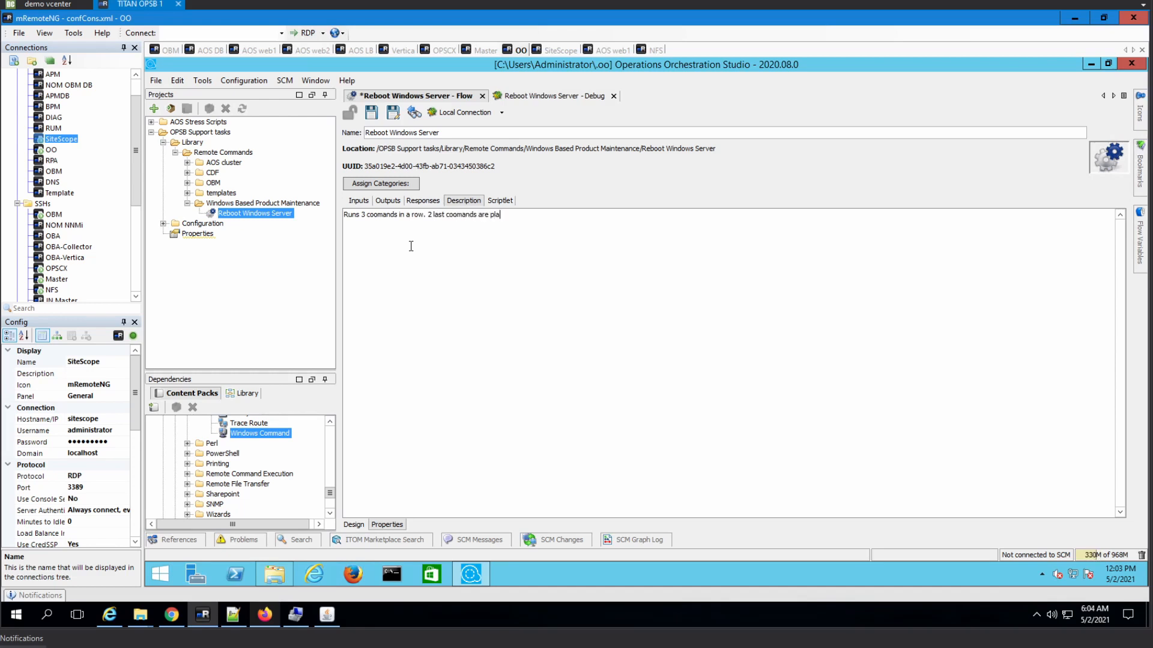
text(cehom)
text(ders)
key(Return)
click(354, 524)
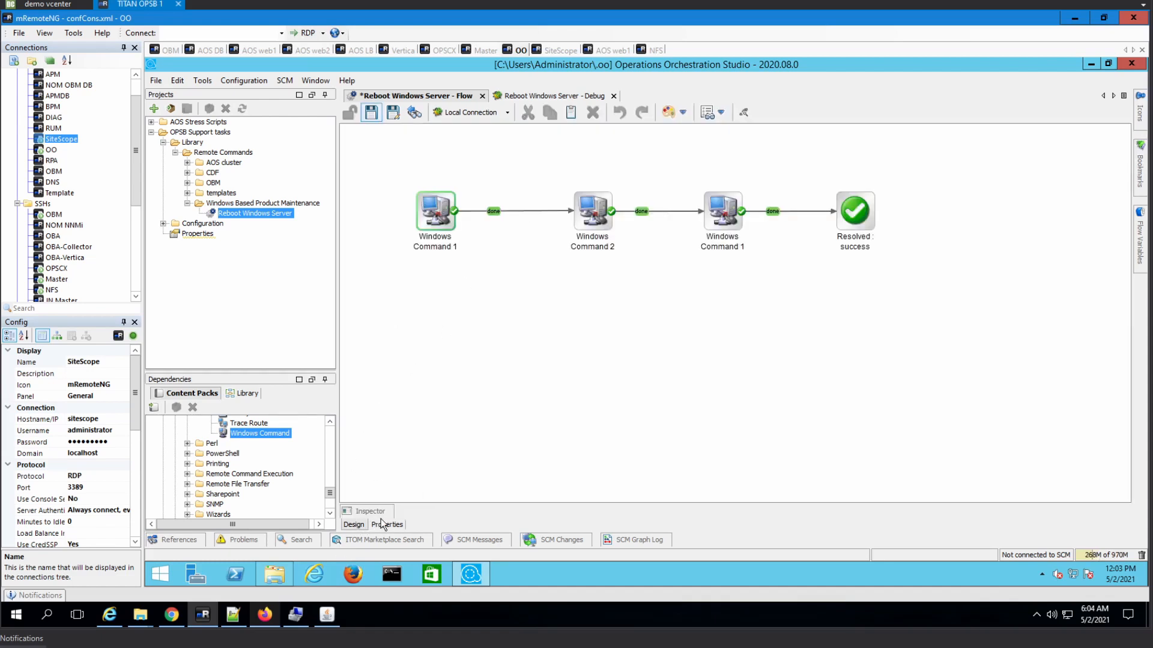
click(388, 525)
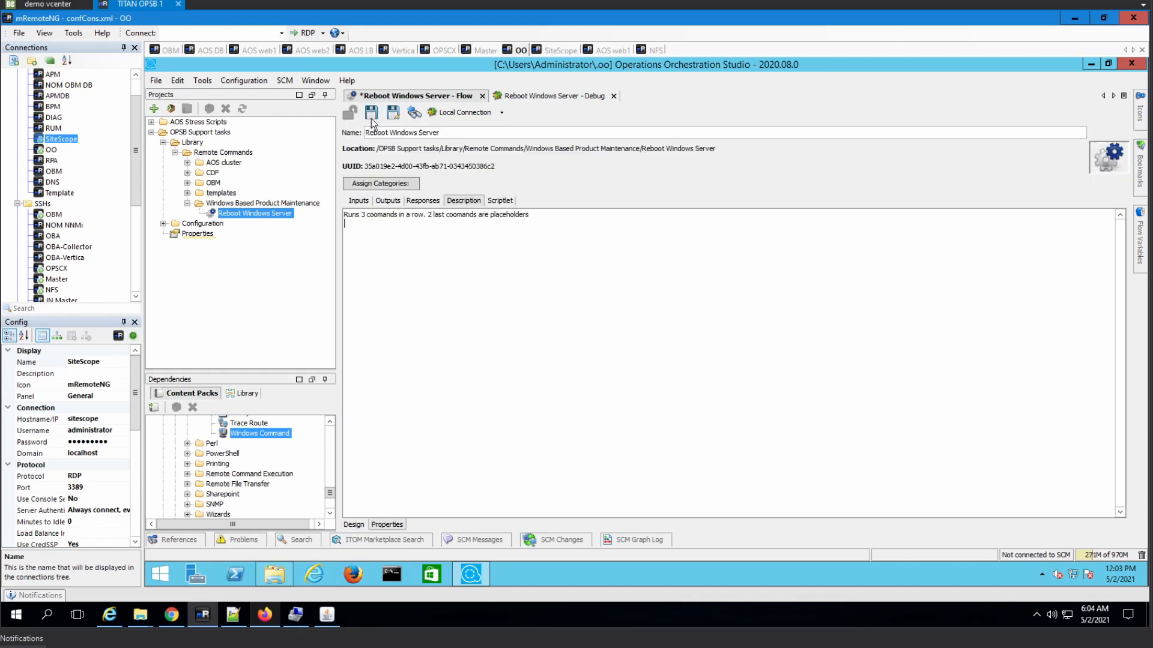
- Switch the Ext_Command1 and Ext_Hostname flow inputs to Prompt User and save the flow
click(359, 201)
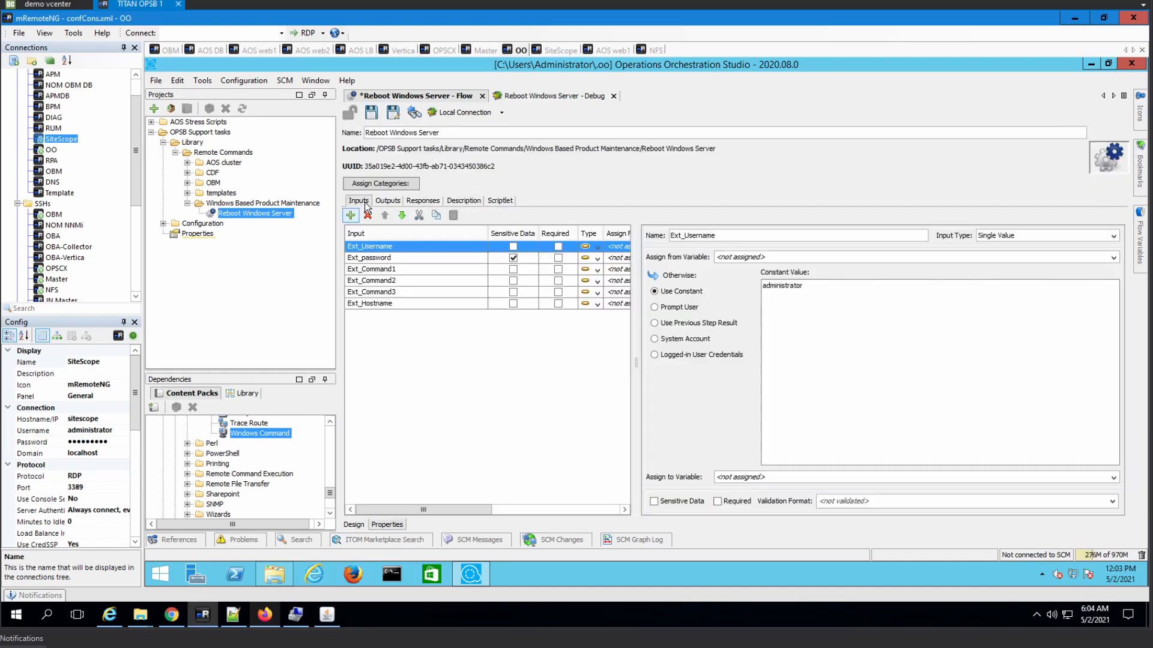
click(395, 272)
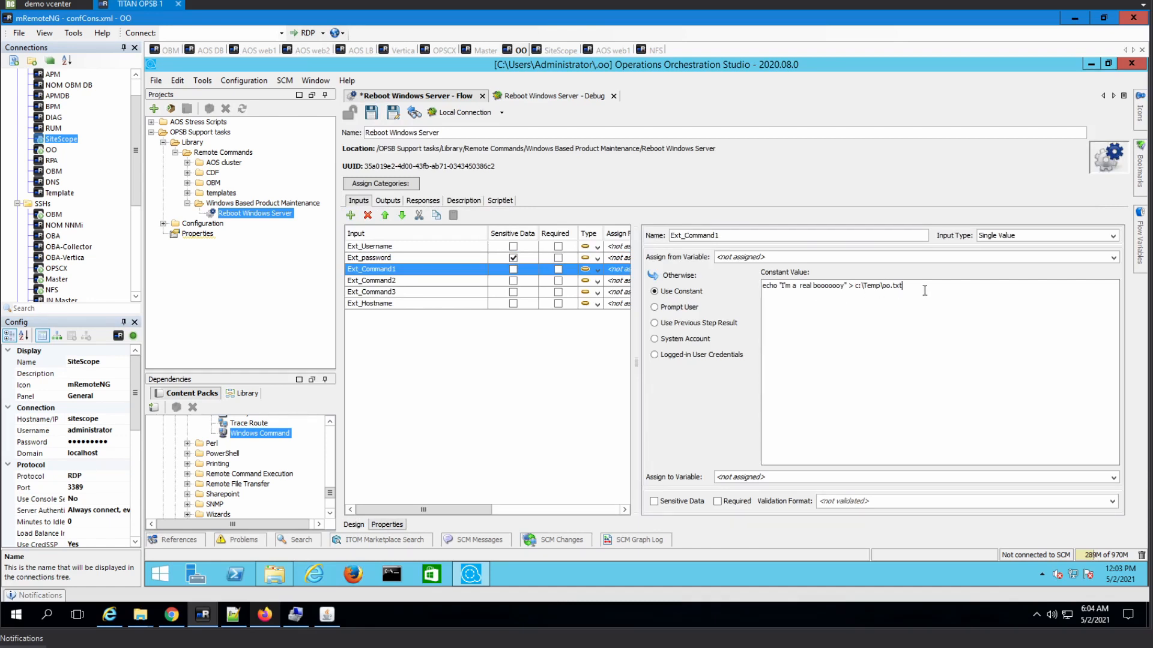
click(685, 312)
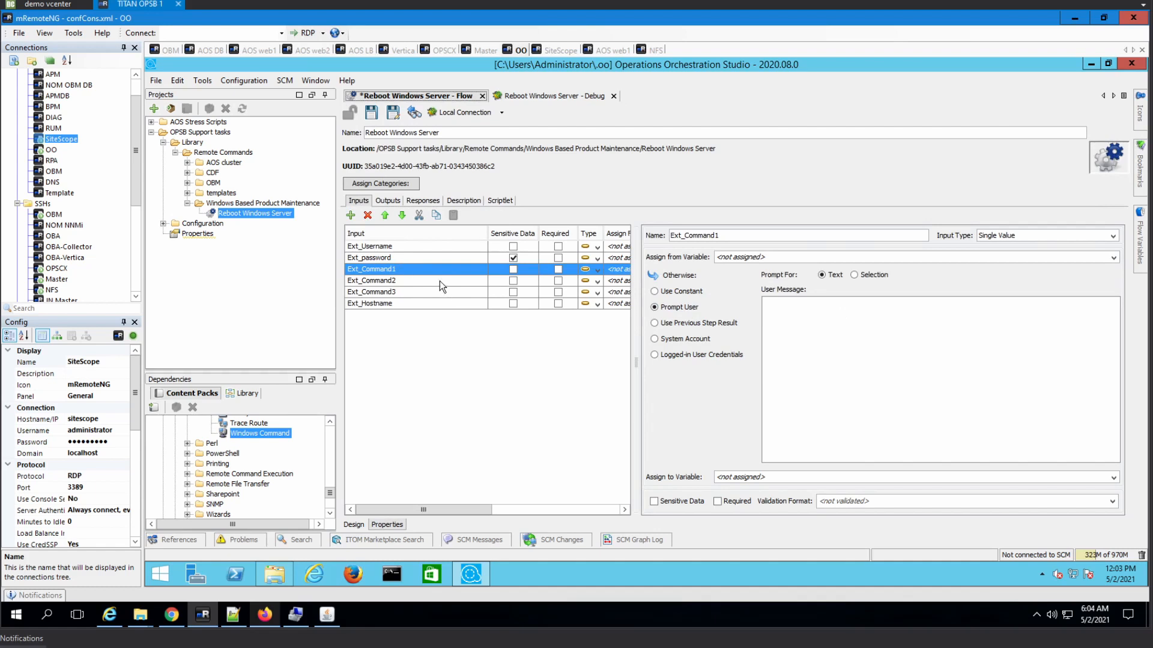
click(456, 304)
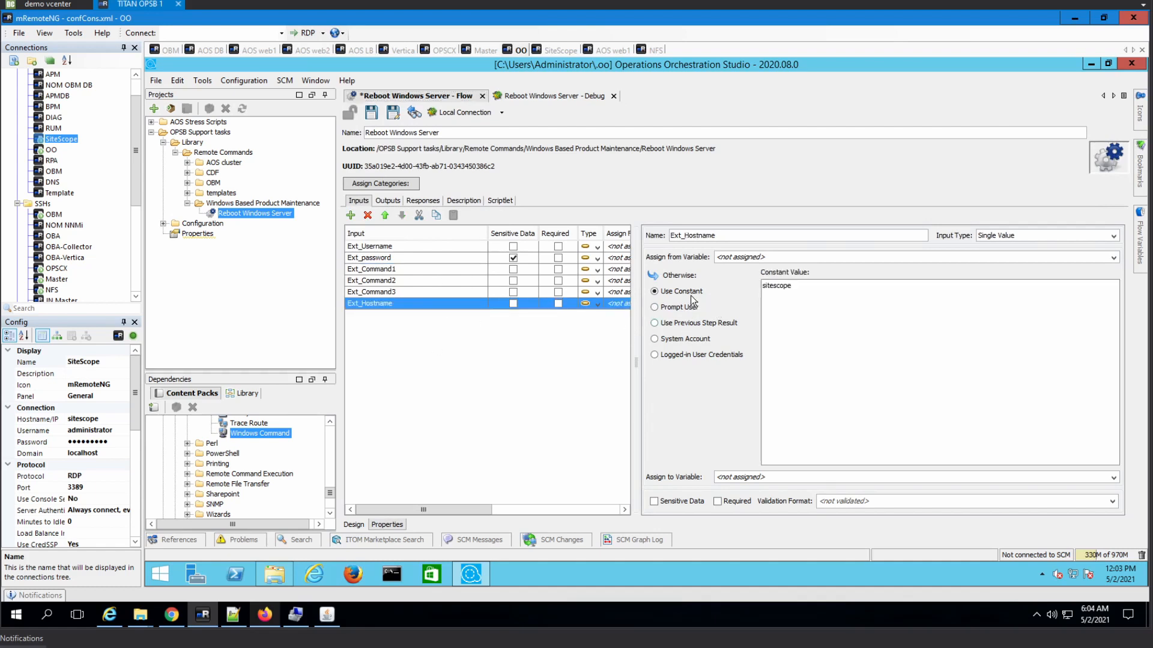
click(667, 307)
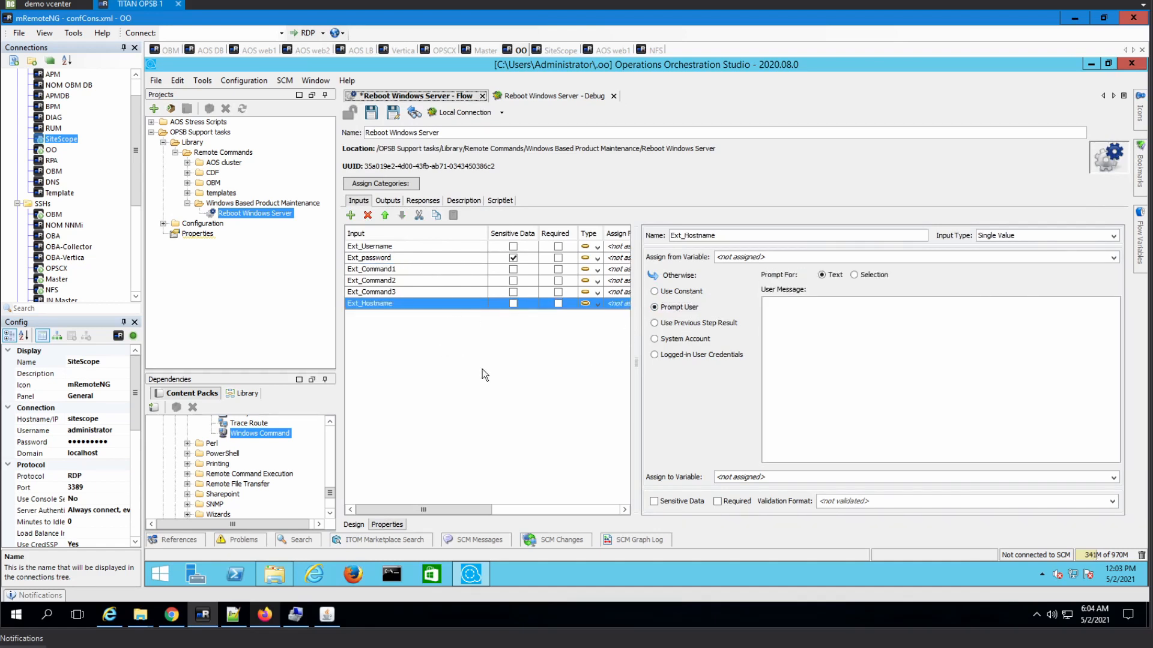
click(371, 113)
click(195, 133)
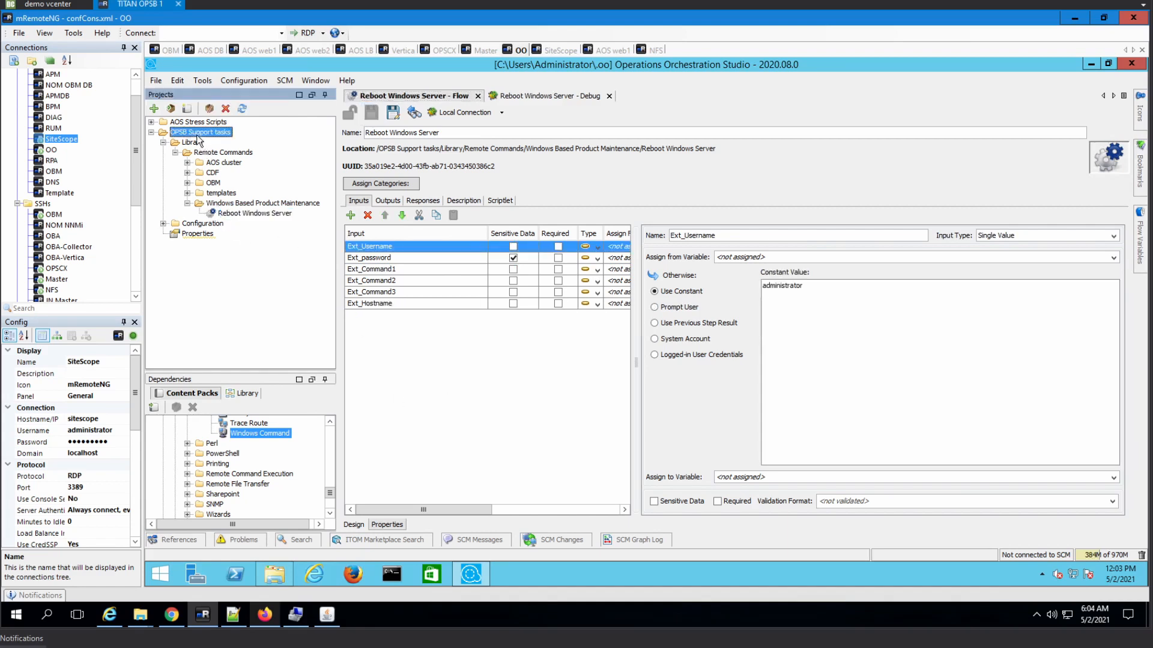
- Try opening the Desktop as a project directory and dismiss the resulting import error report
click(171, 108)
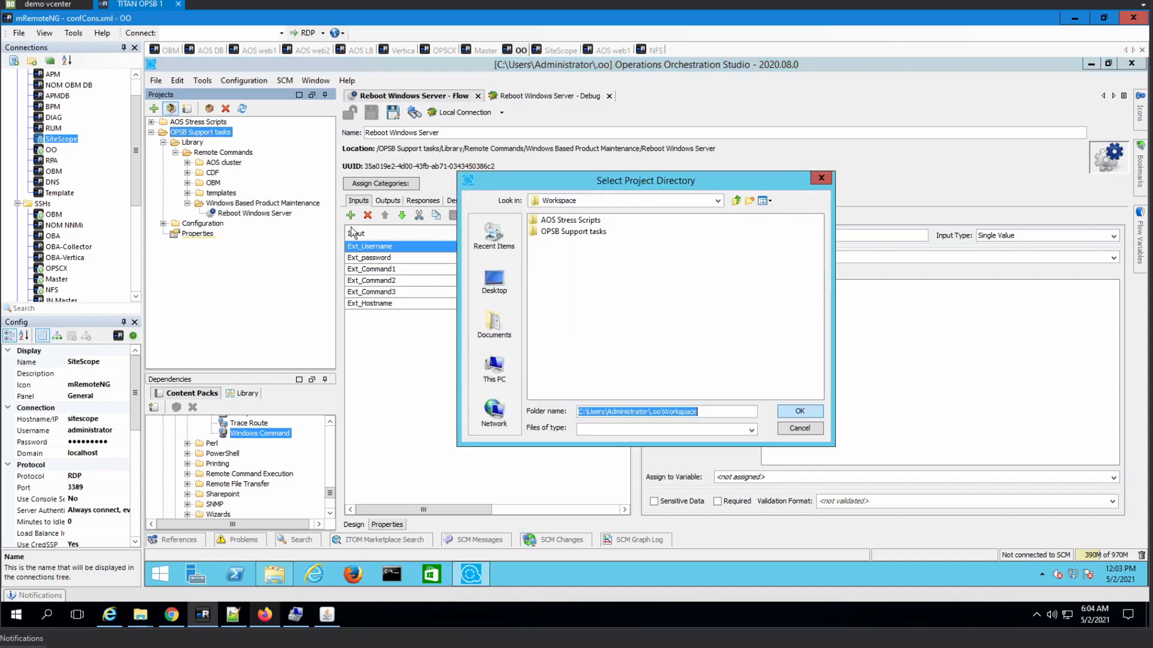
click(719, 203)
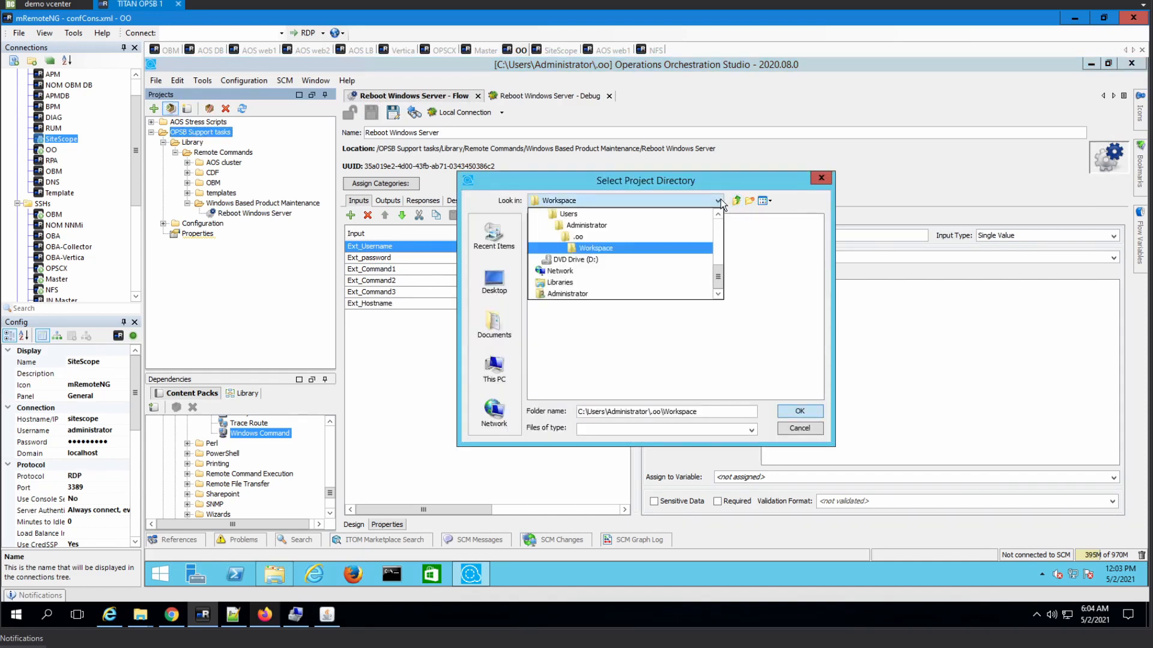
click(489, 285)
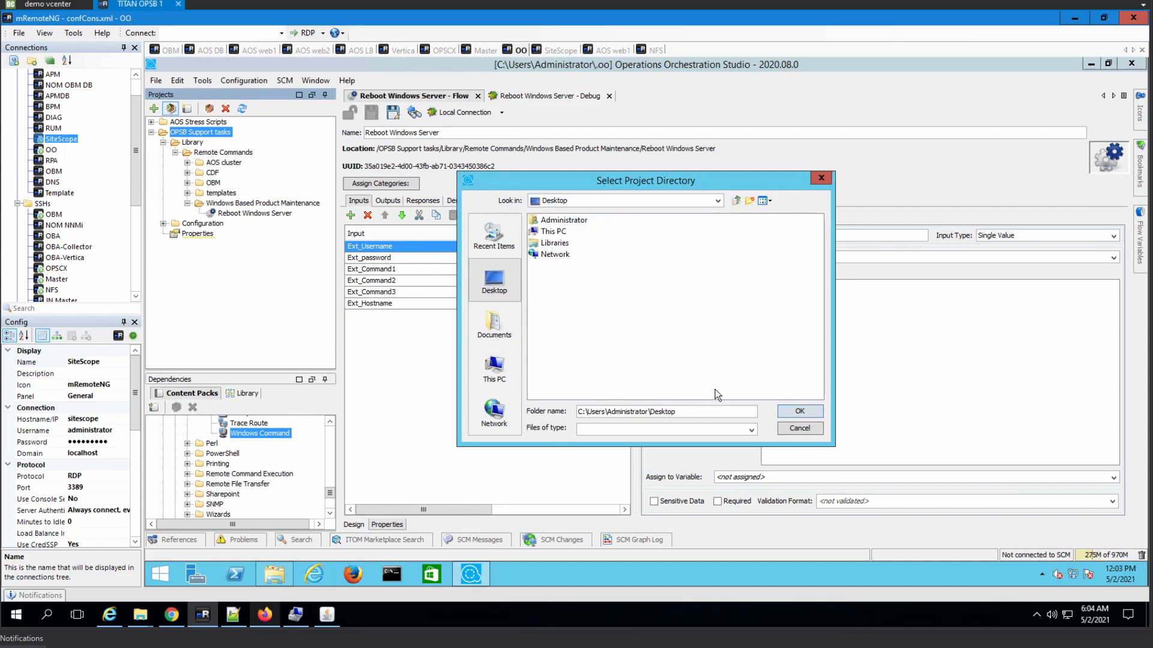
click(804, 411)
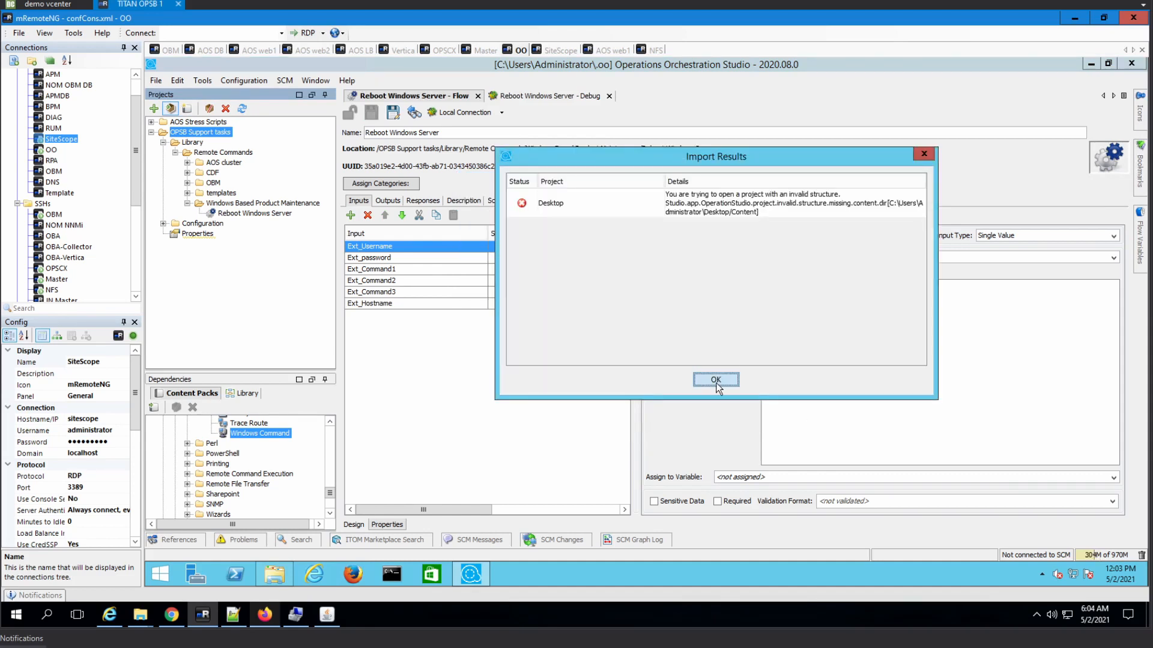
click(715, 380)
- Package the OPSB Support tasks project as content pack version 1.0.3
click(180, 132)
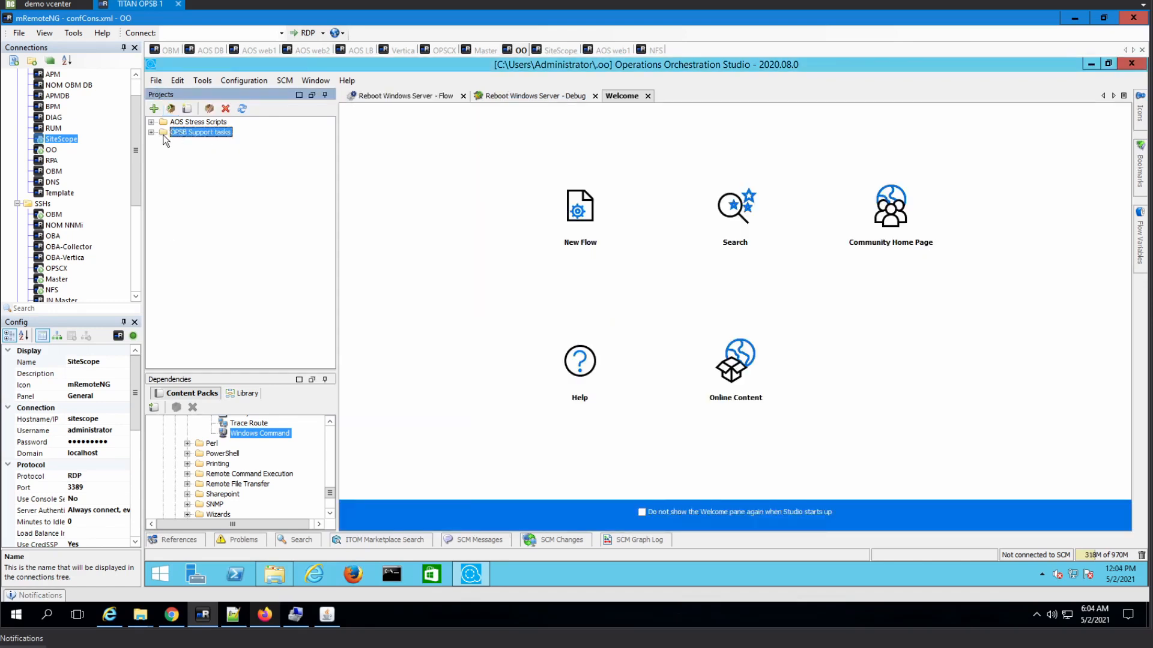
click(187, 109)
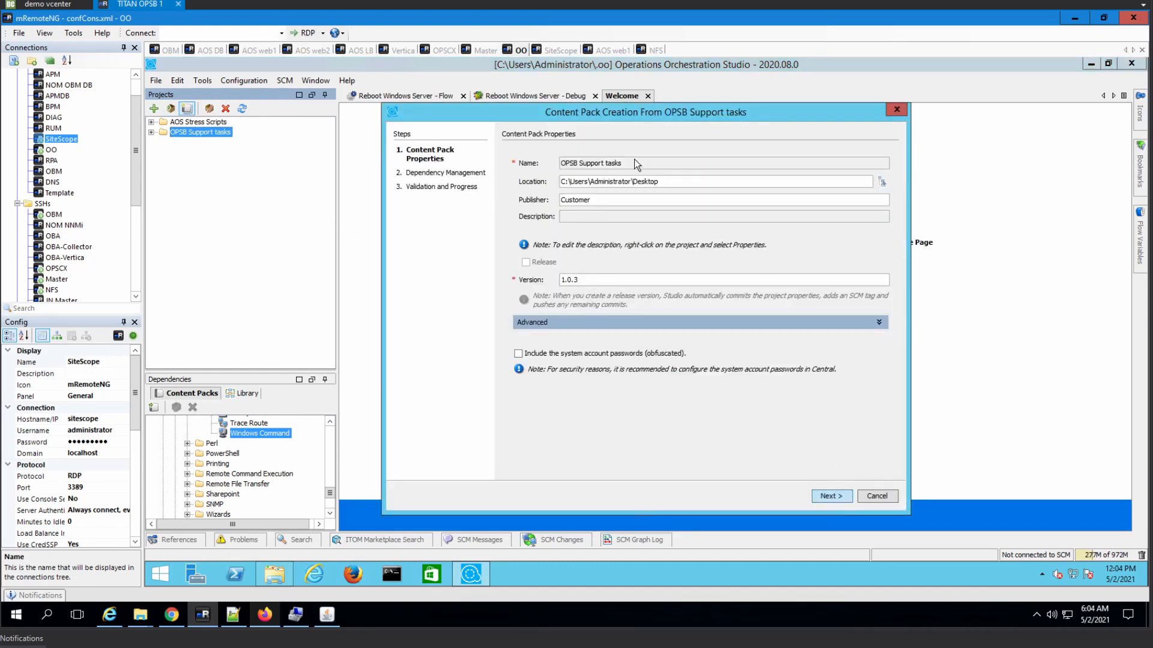
click(831, 495)
click(834, 498)
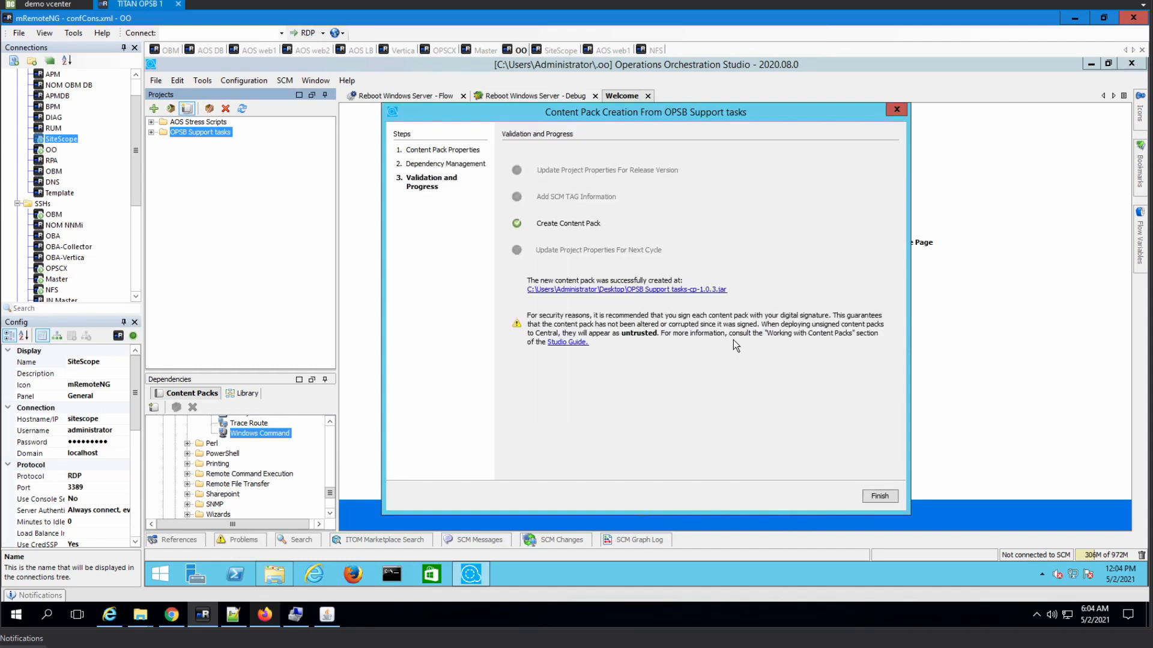
click(880, 496)
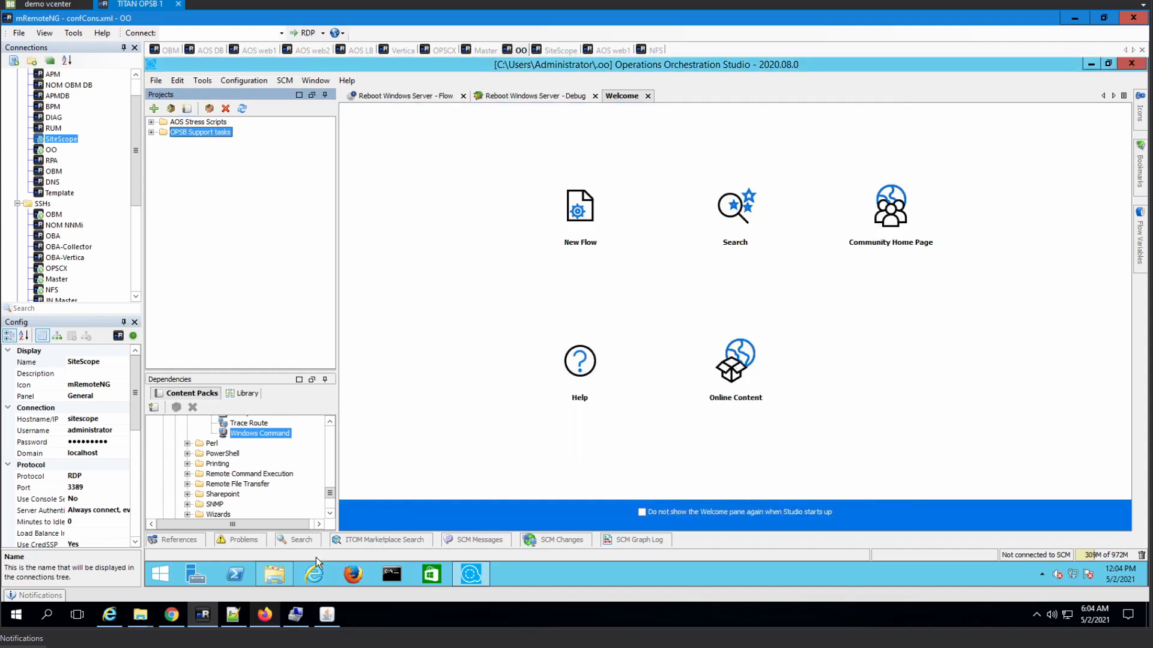
- Copy OPSB Support tasks-cp-1.0.3.jar from the server's Desktop and paste it onto the local Desktop
click(275, 575)
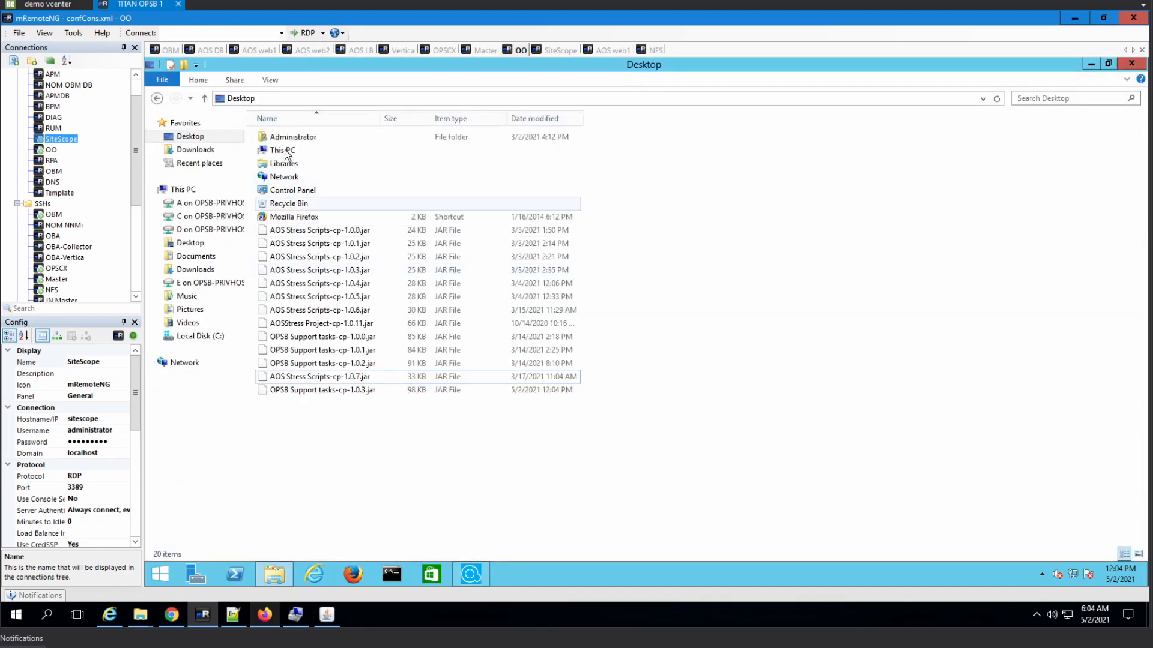
click(198, 138)
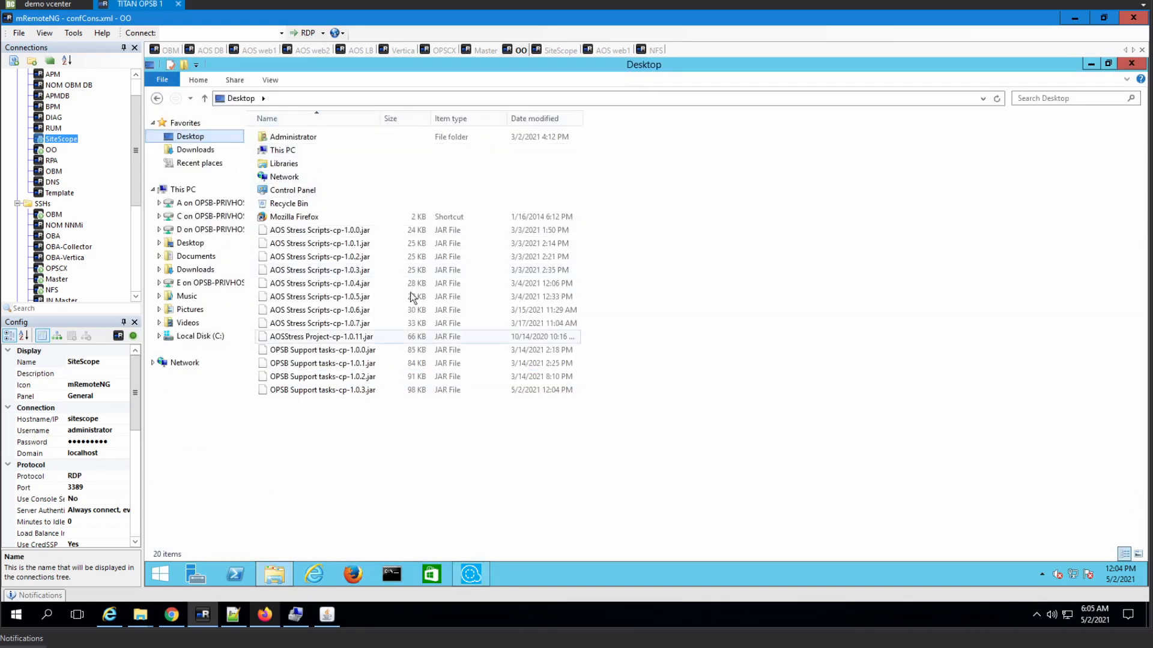
click(350, 390)
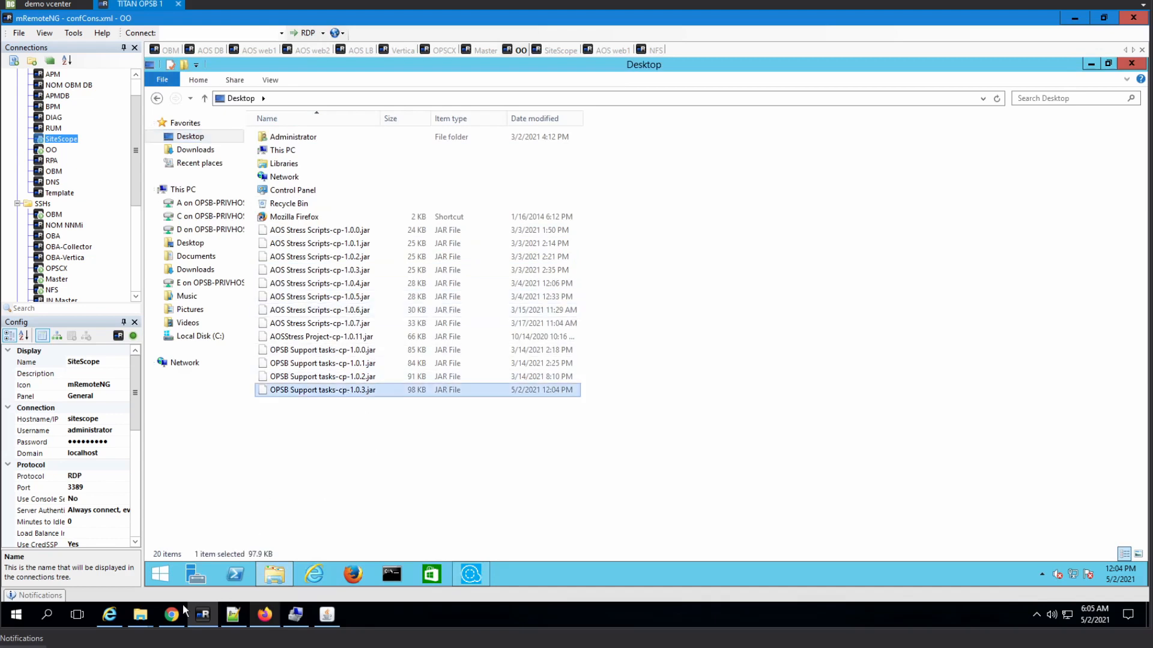
click(111, 616)
mouse_move(142, 623)
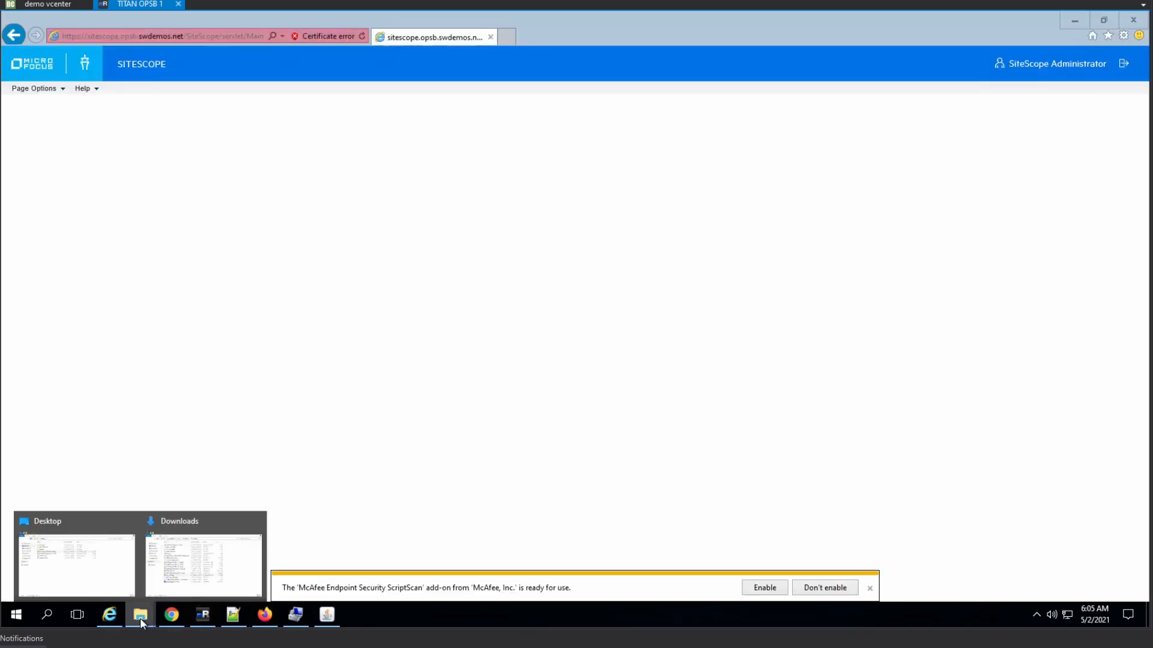
click(99, 584)
key(ctrl+v)
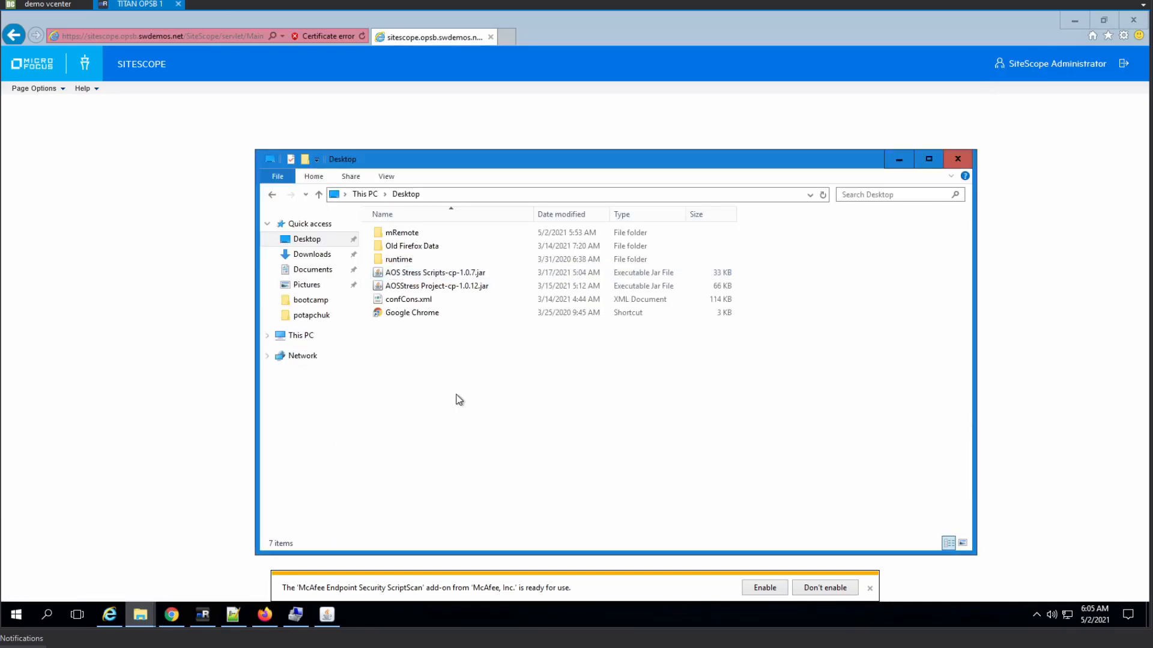
click(174, 620)
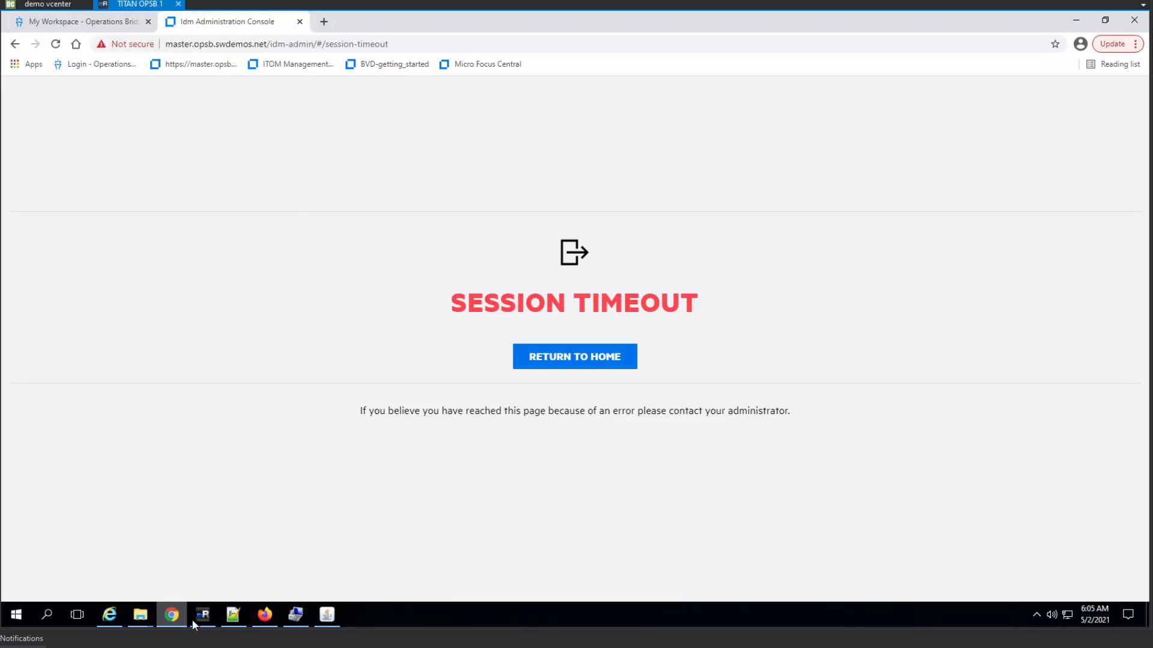
- Load the Operations Orchestration Central address in a new Firefox tab
click(264, 614)
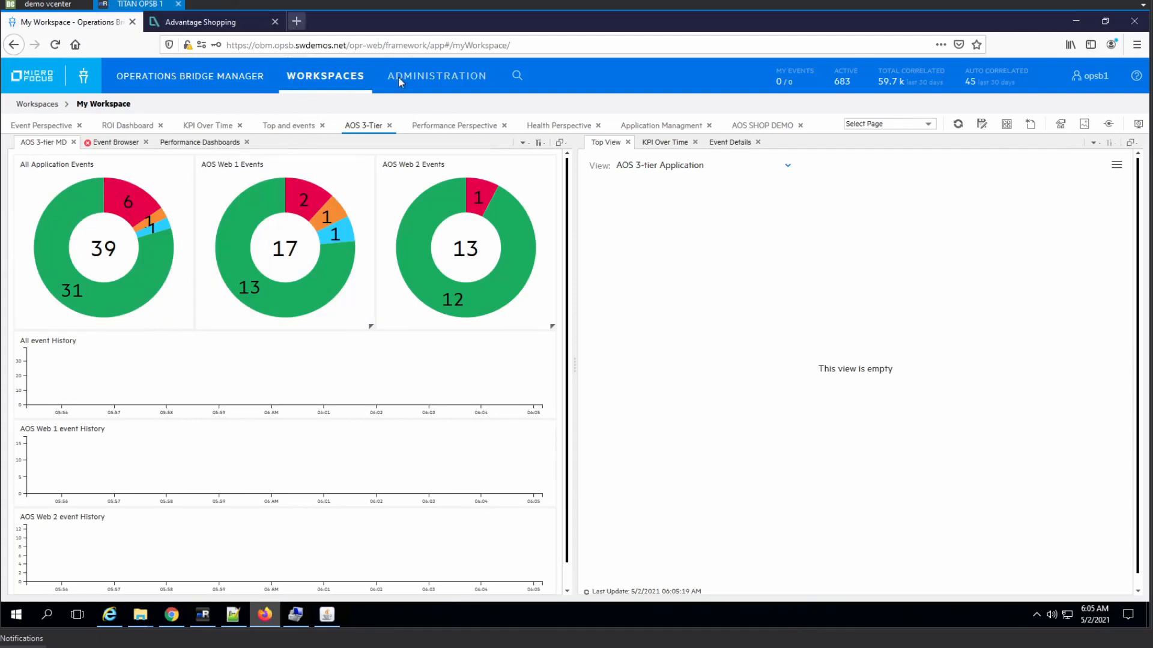
key(ctrl+t)
text(oo.opsb.swdemos.net:8443/)
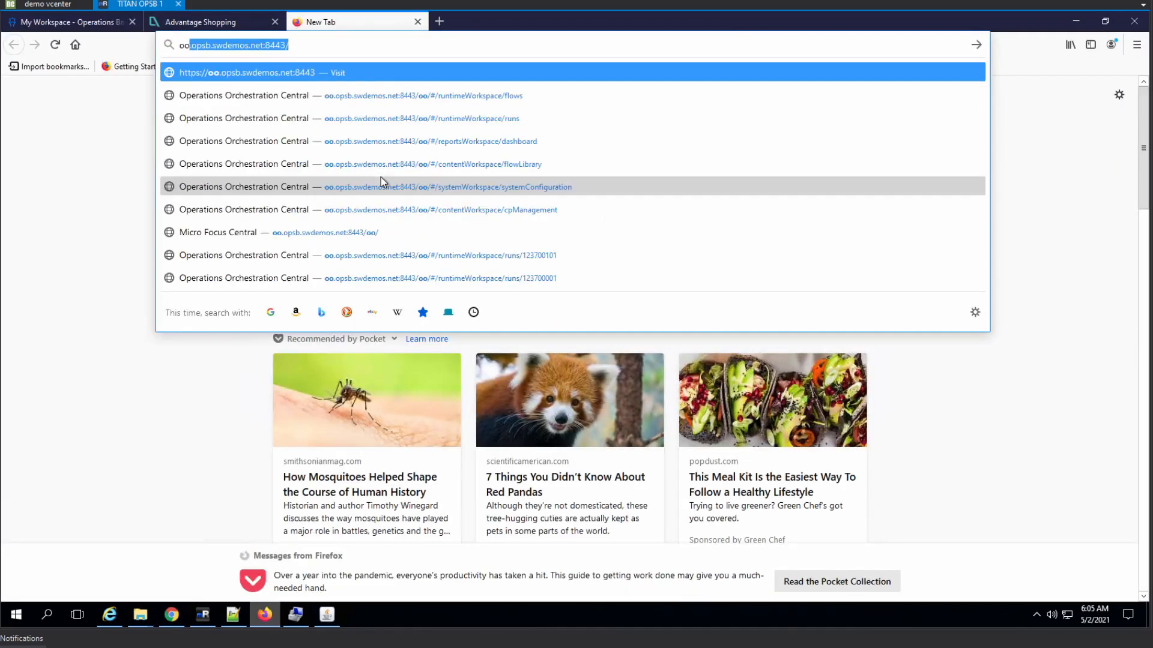
key(Return)
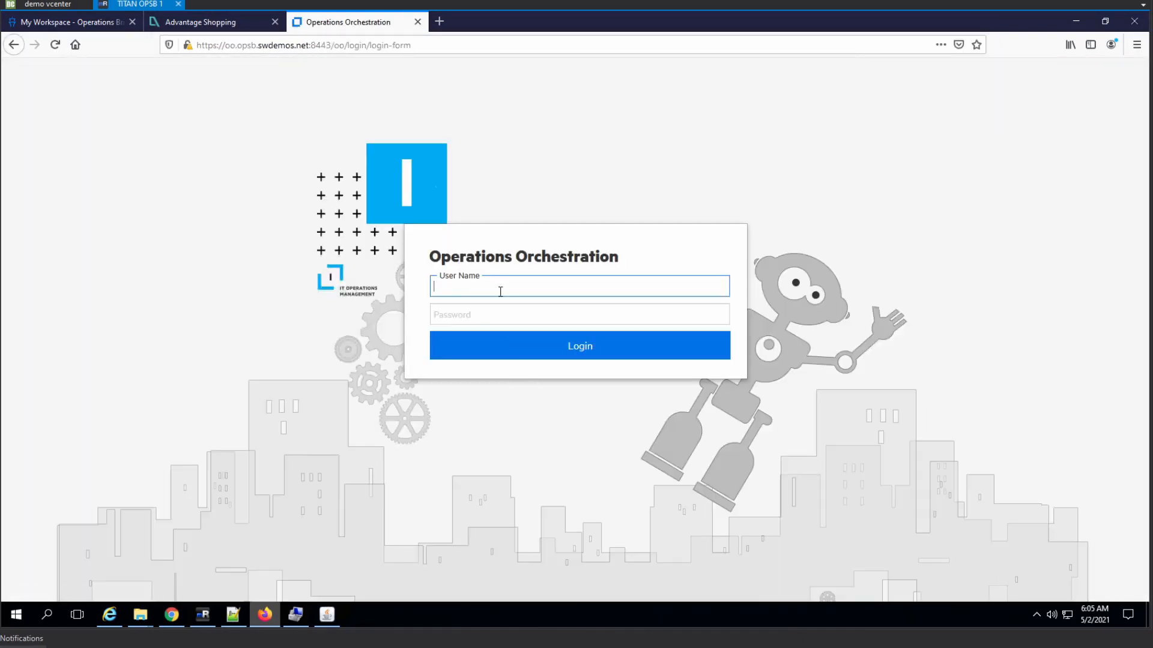
- Sign in with the administrator credentials, retrying after the first login attempt fails
text(admin)
key(Tab)
text(•••••)
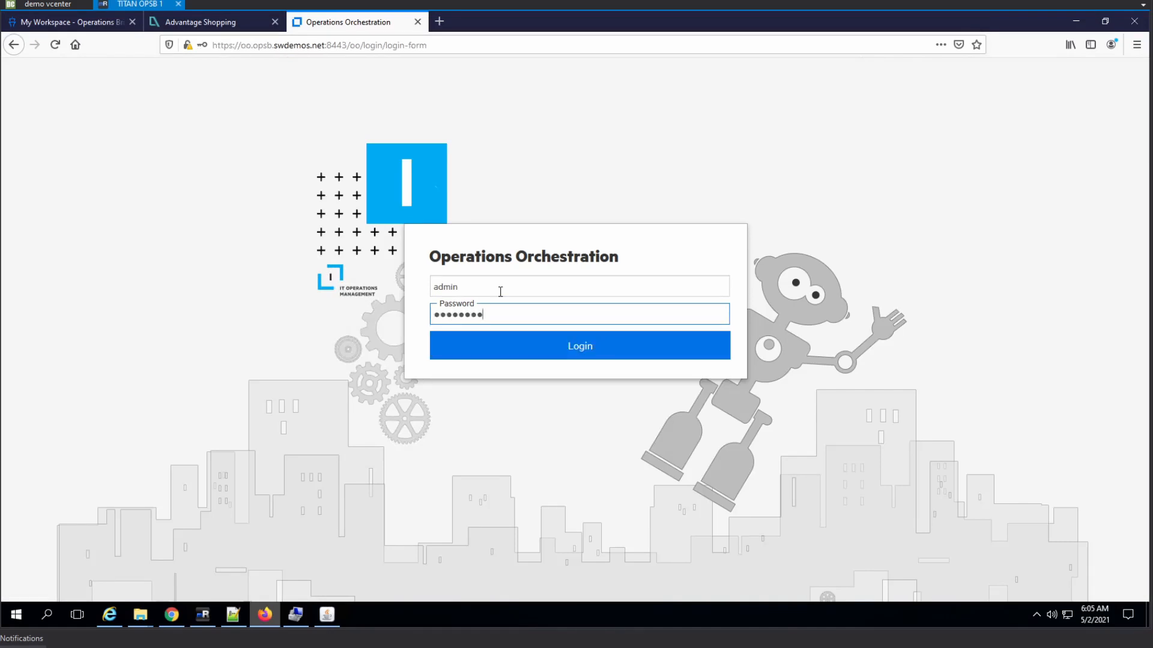
text(••••••••)
key(Return)
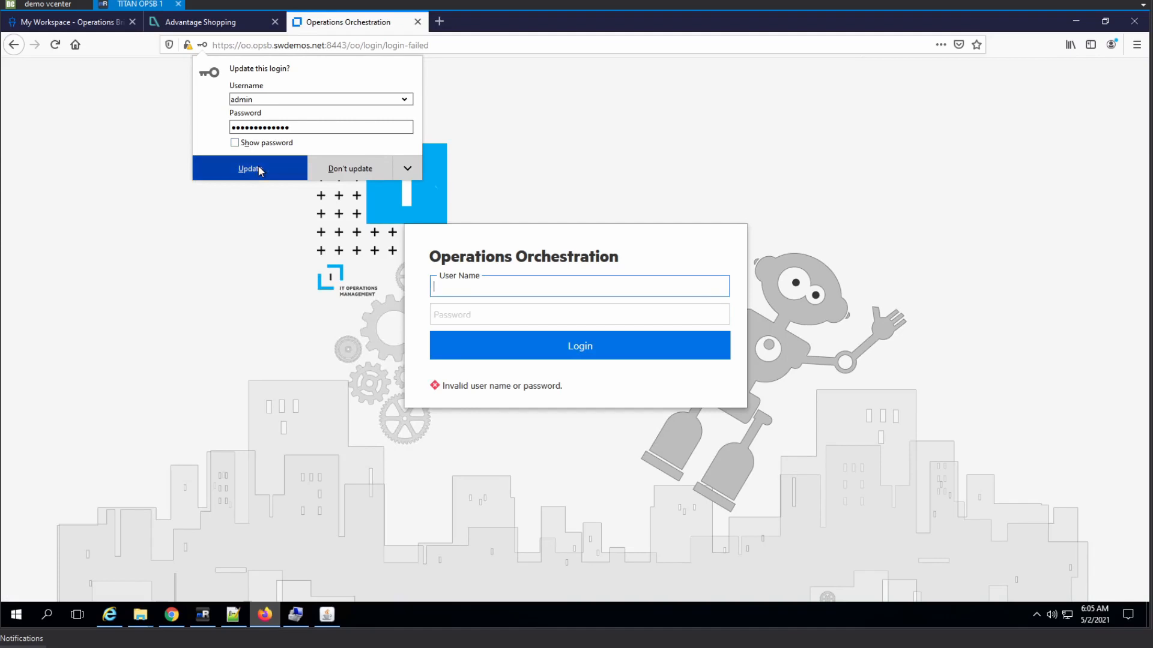
click(490, 289)
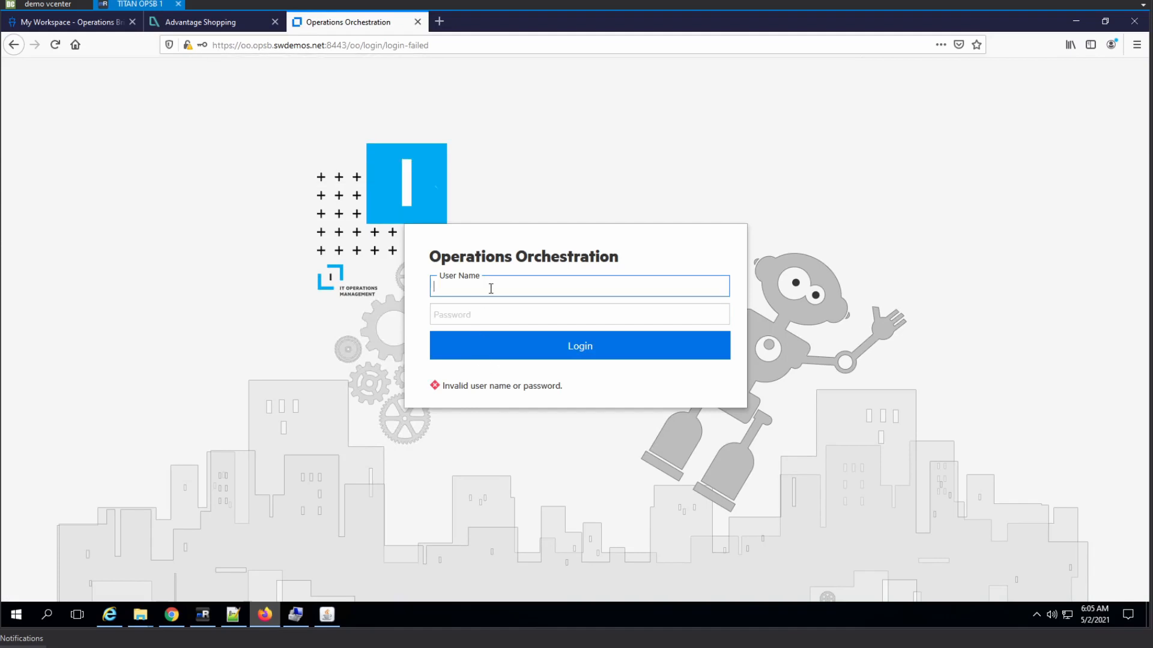
key(Tab)
text(admin)
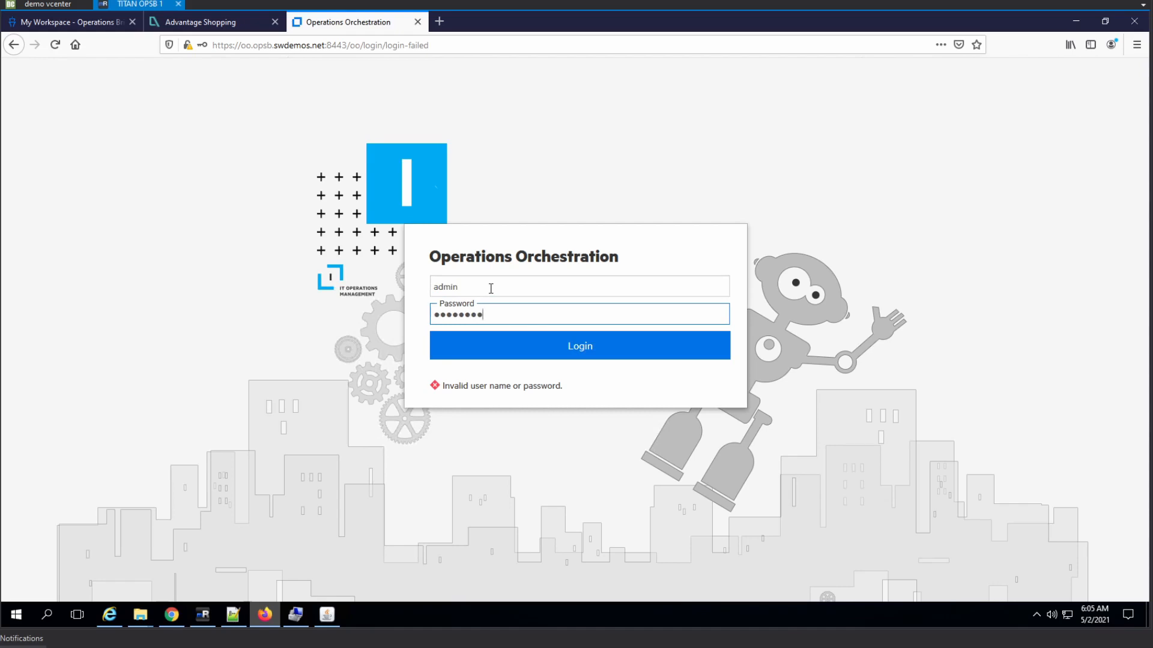
key(Return)
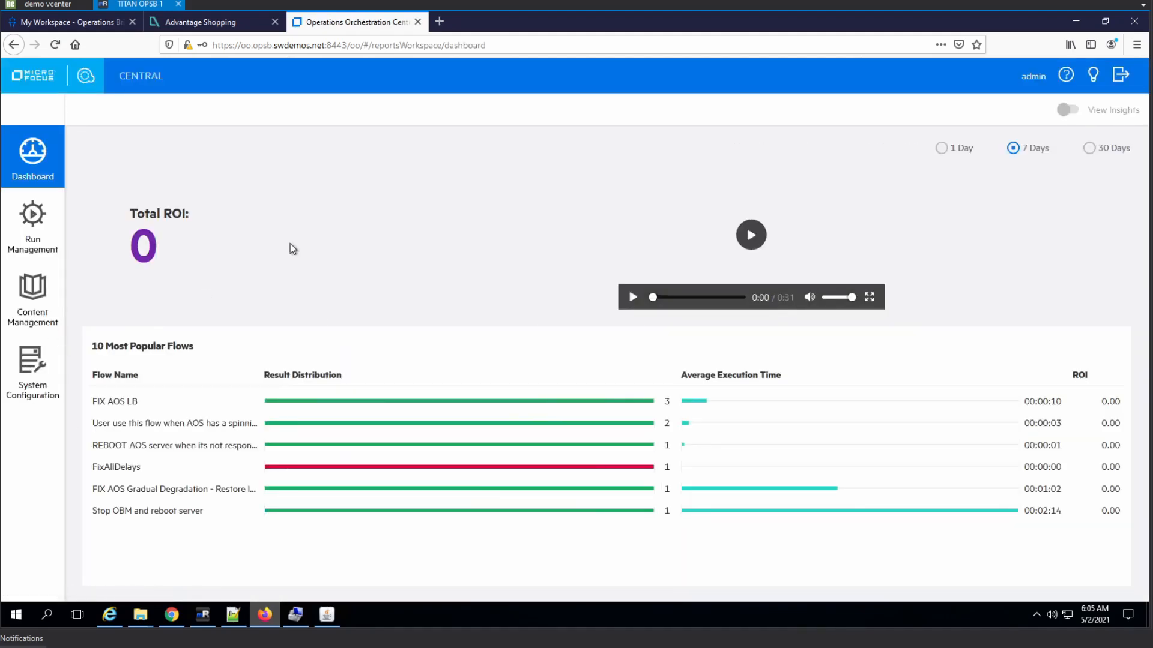
- Deploy OPSB Support tasks-cp-1.0.3.jar from Content Packs, then switch to Run Management
click(38, 316)
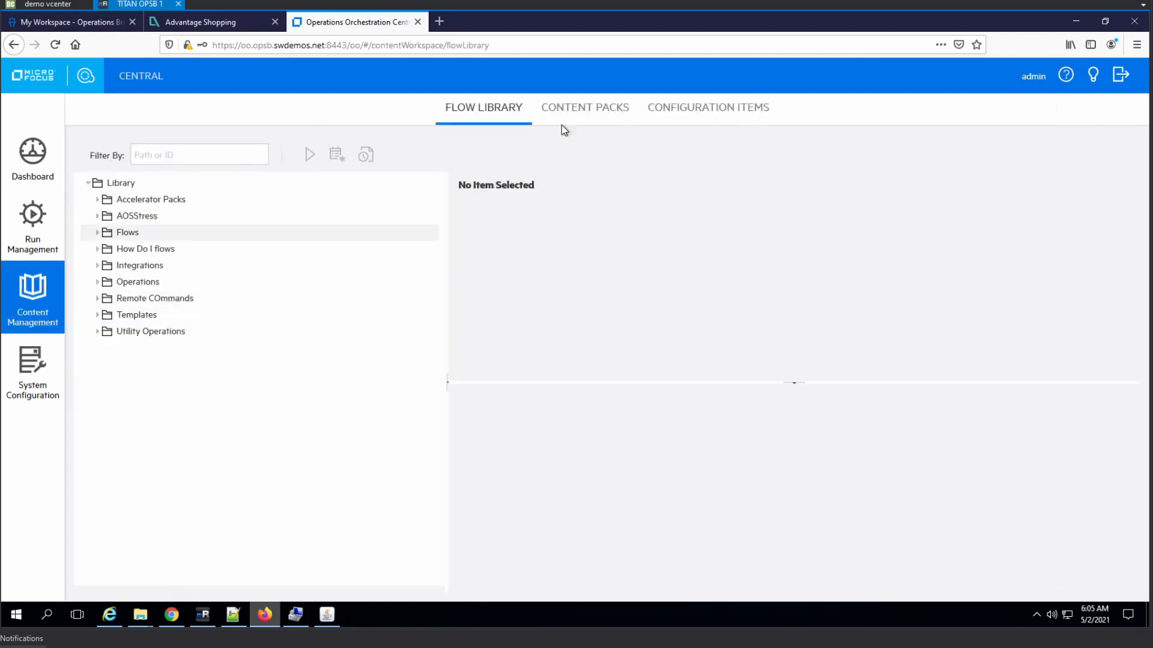
click(588, 114)
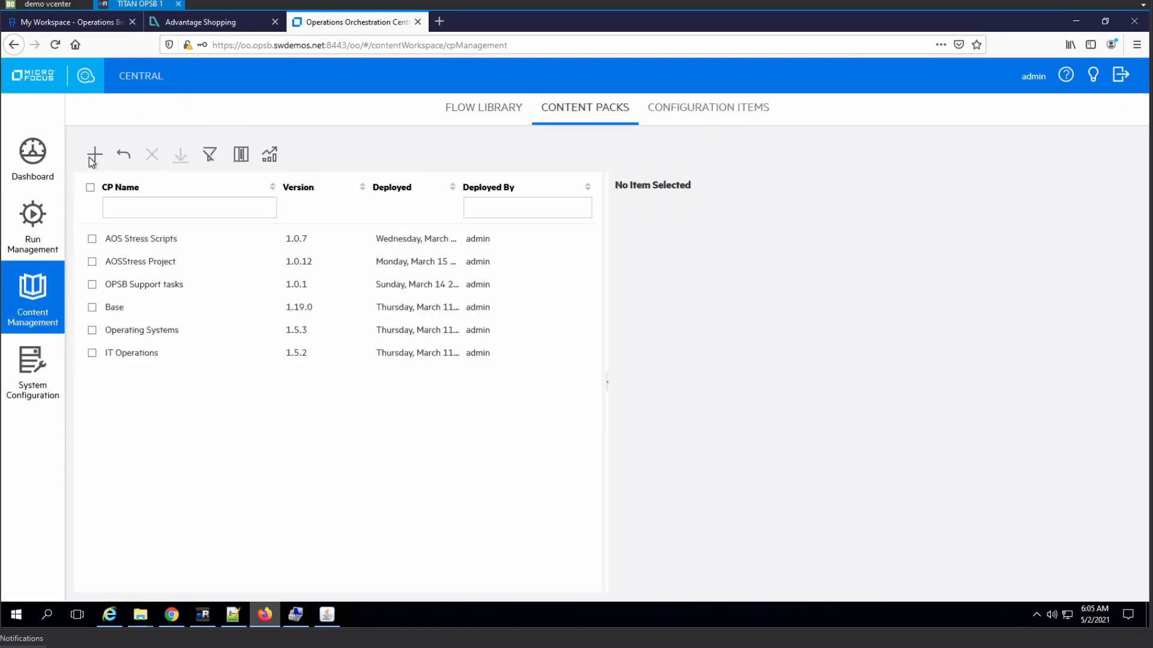
click(92, 154)
click(323, 155)
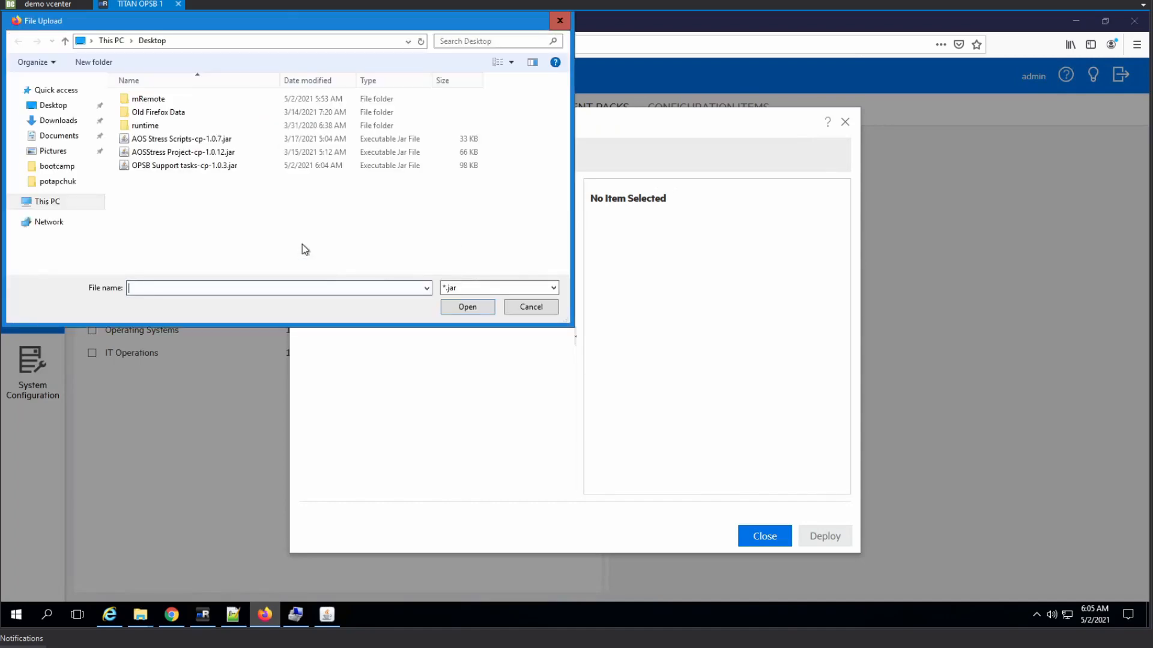
double_click(184, 165)
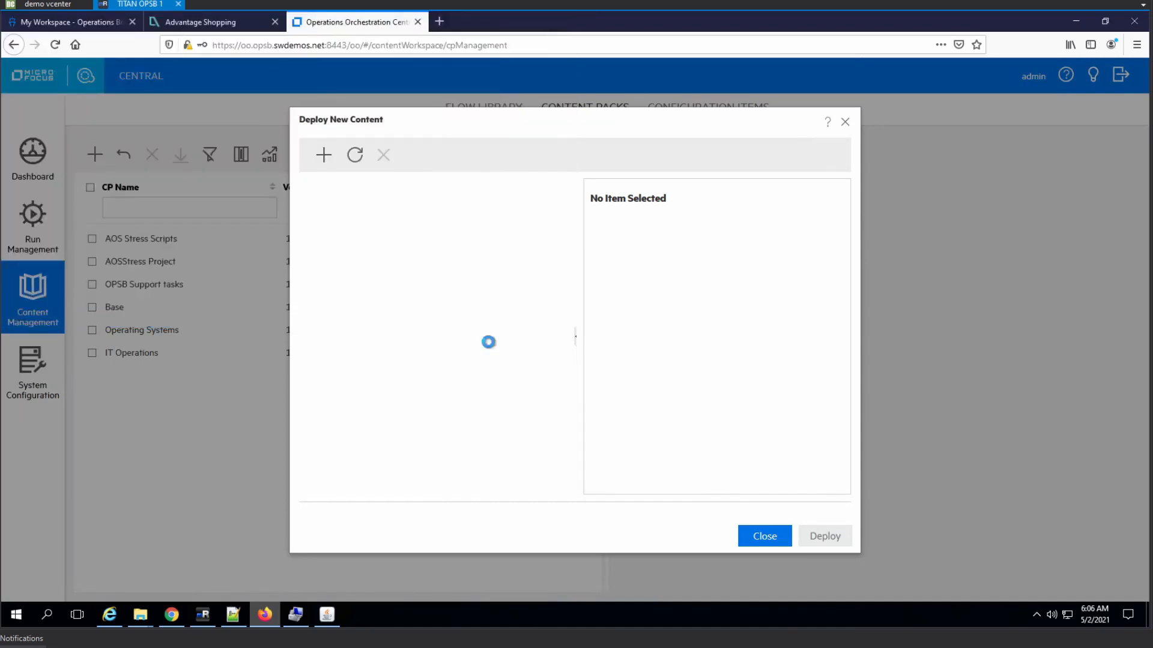
click(827, 541)
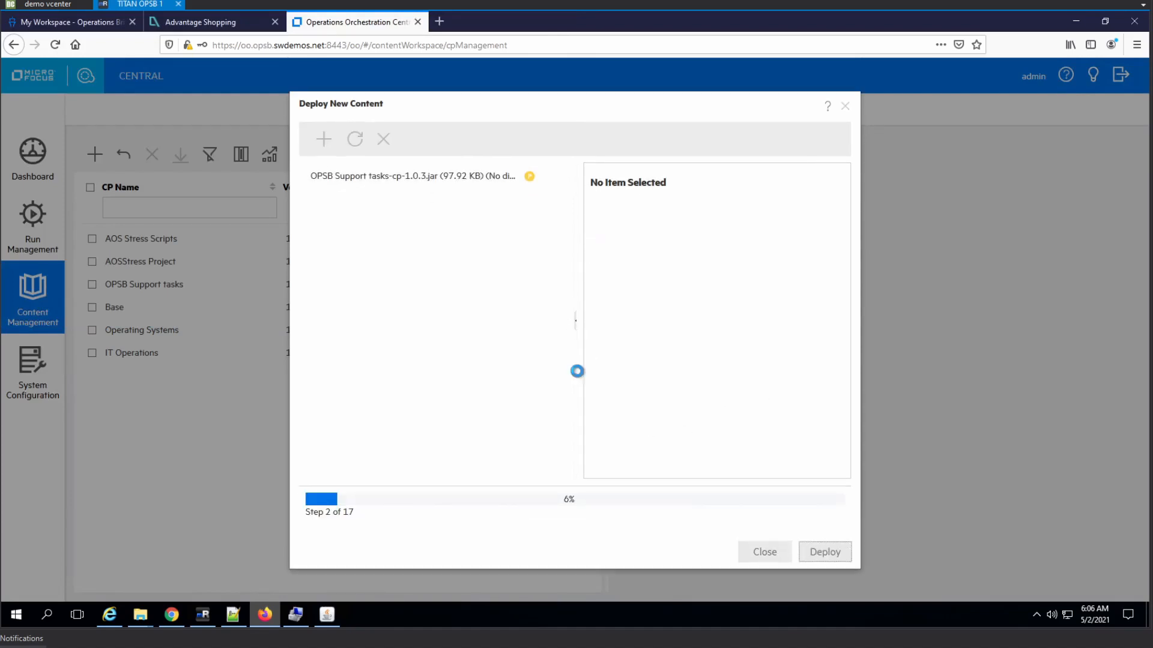
click(765, 536)
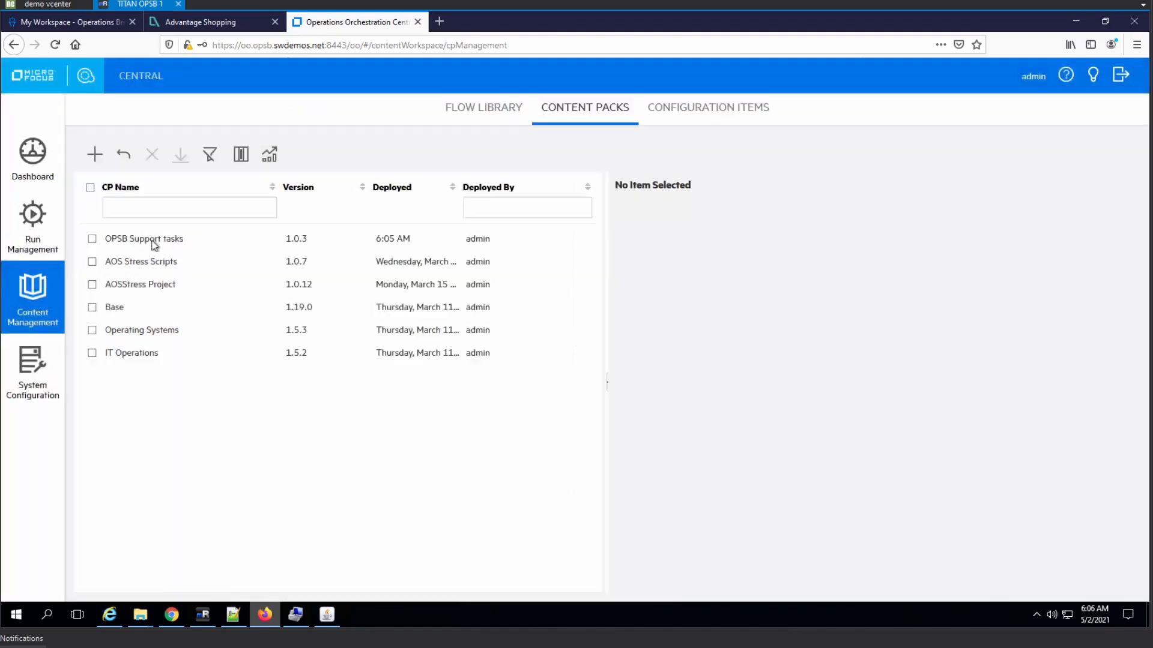
click(33, 225)
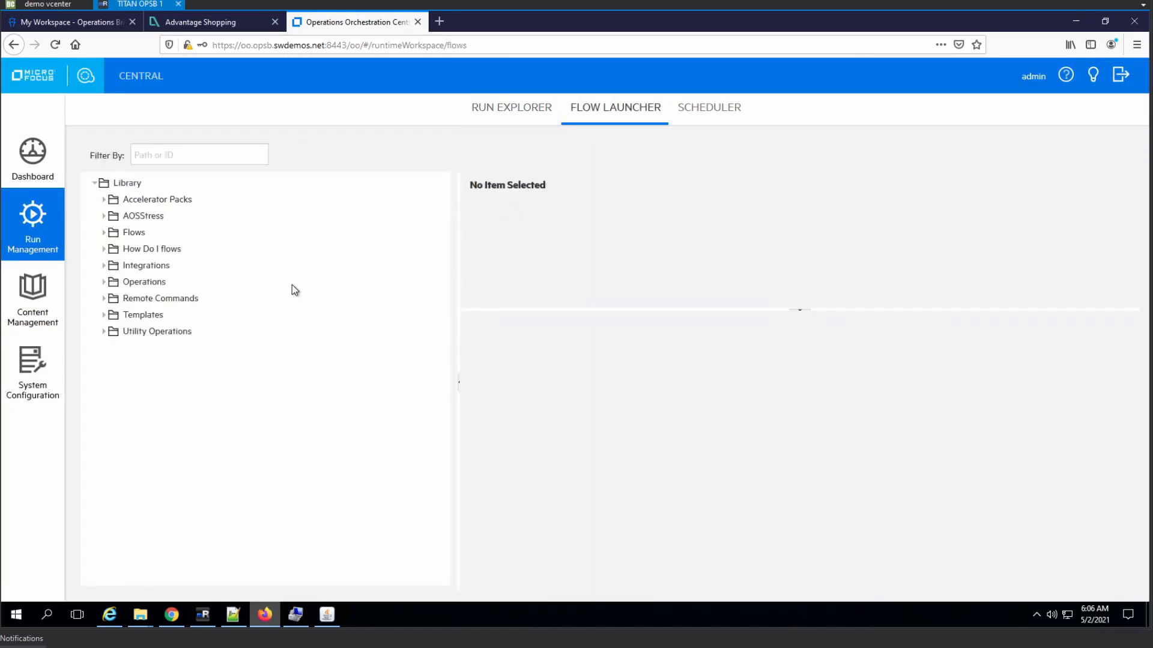
- Locate Reboot Windows Server under Remote Commands > Windows Based Product Maintenance, then cancel a new schedule
click(103, 299)
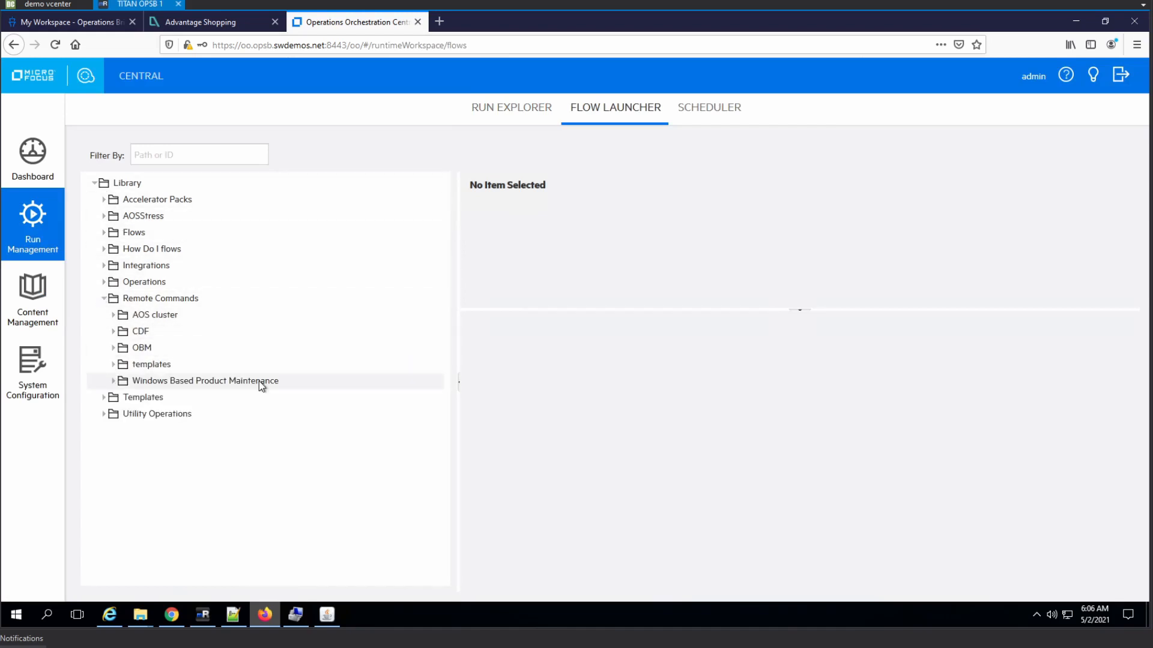
click(113, 382)
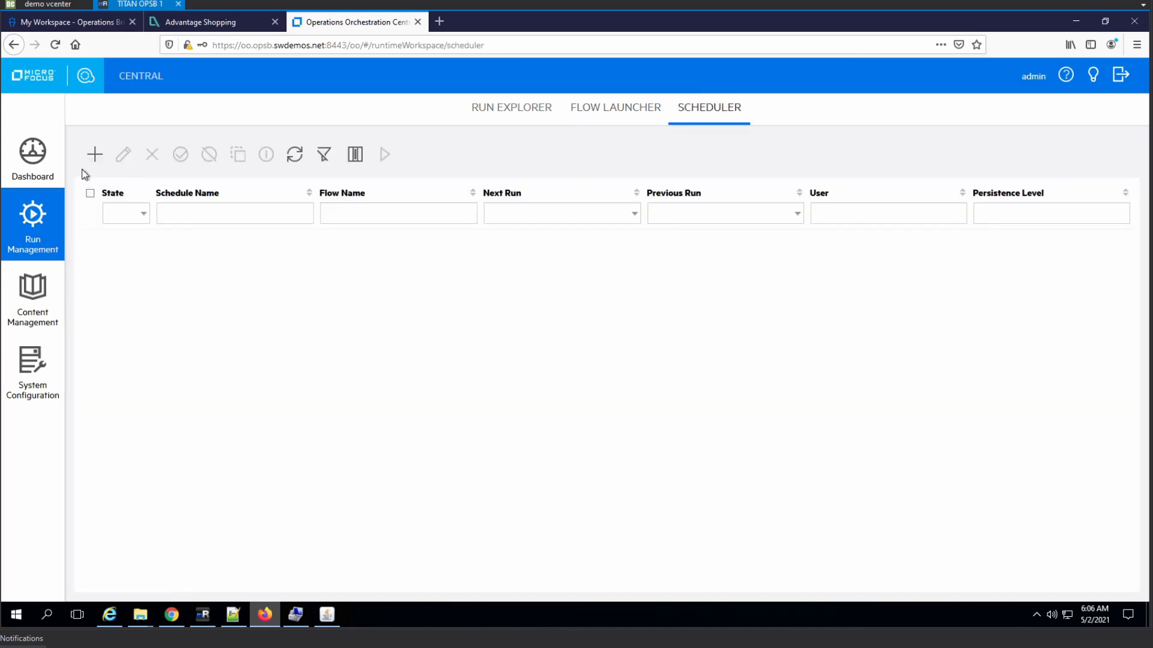
click(101, 161)
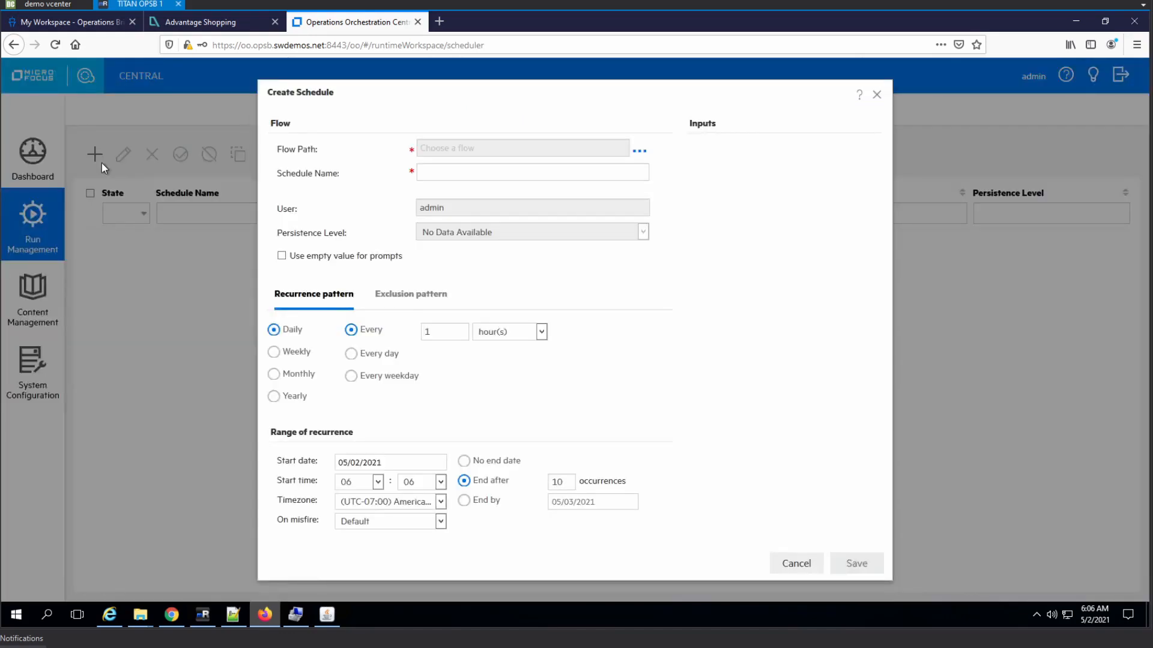
click(876, 94)
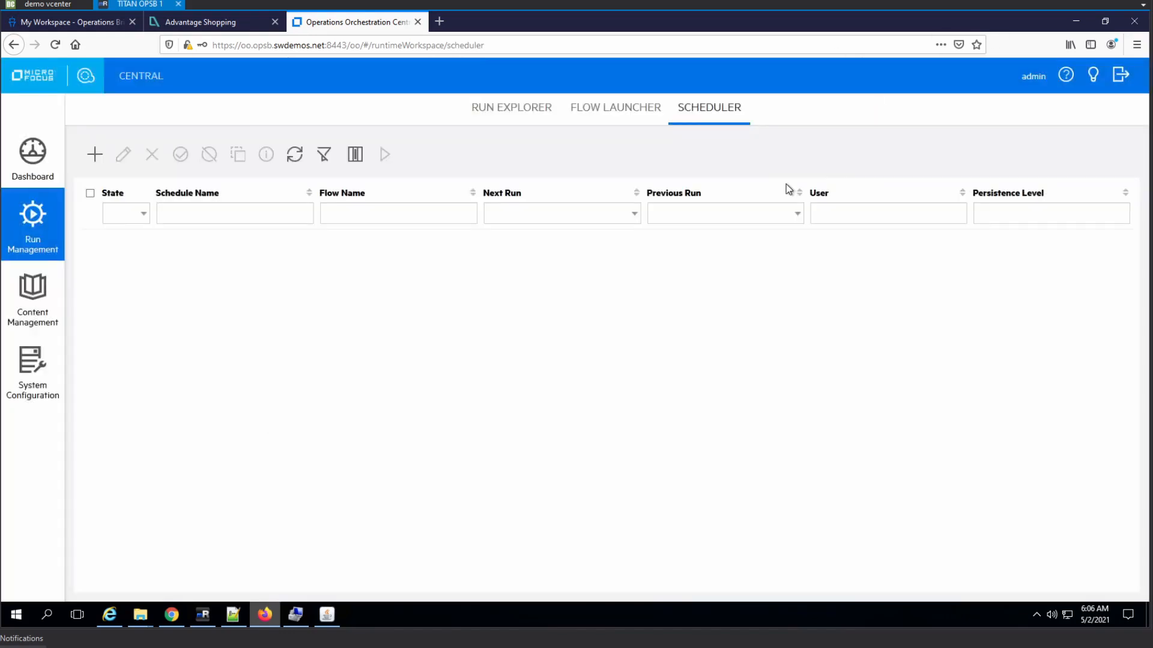
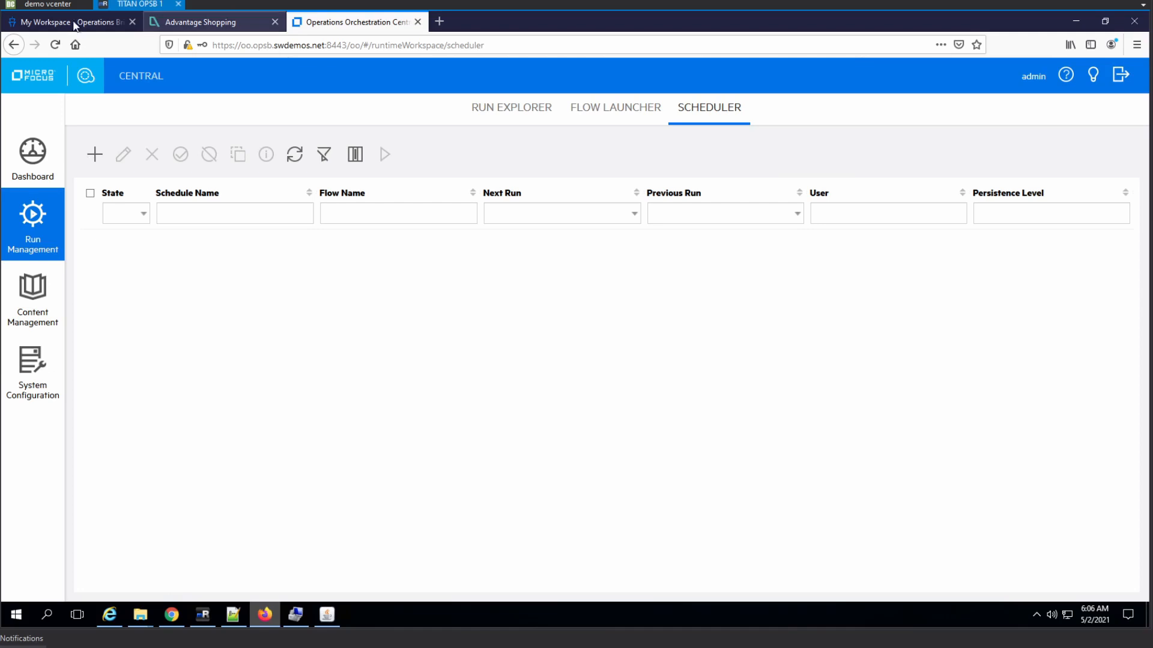
- Check the remote server's date and time settings, then return to OO Central
click(202, 614)
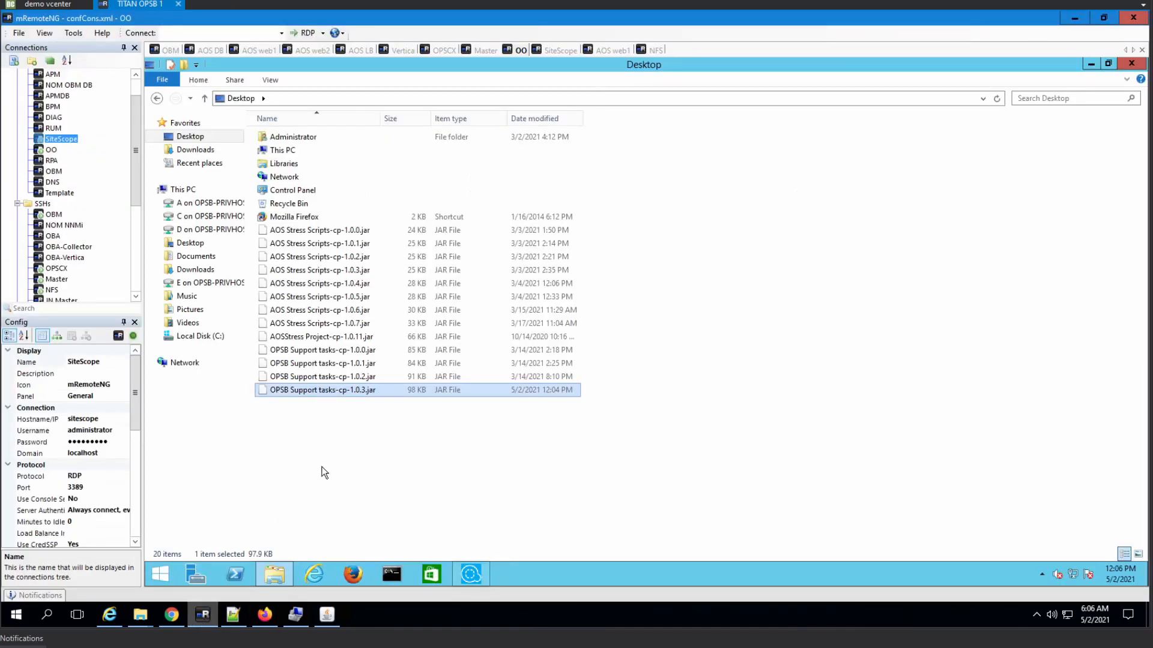
right_click(1131, 575)
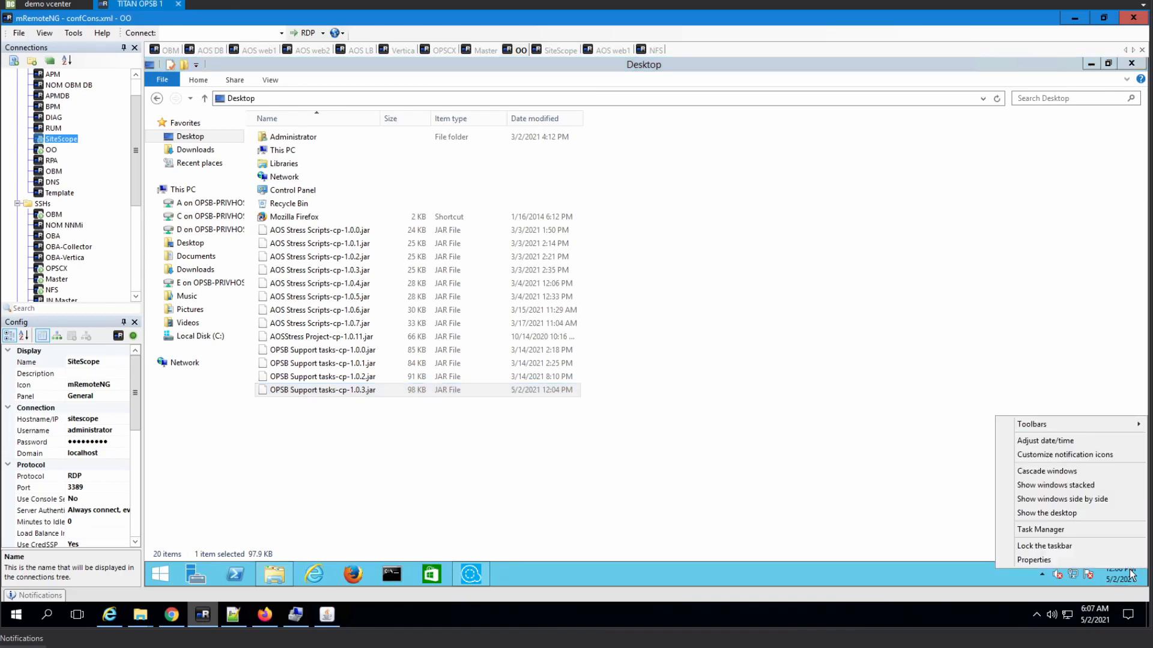
click(1063, 447)
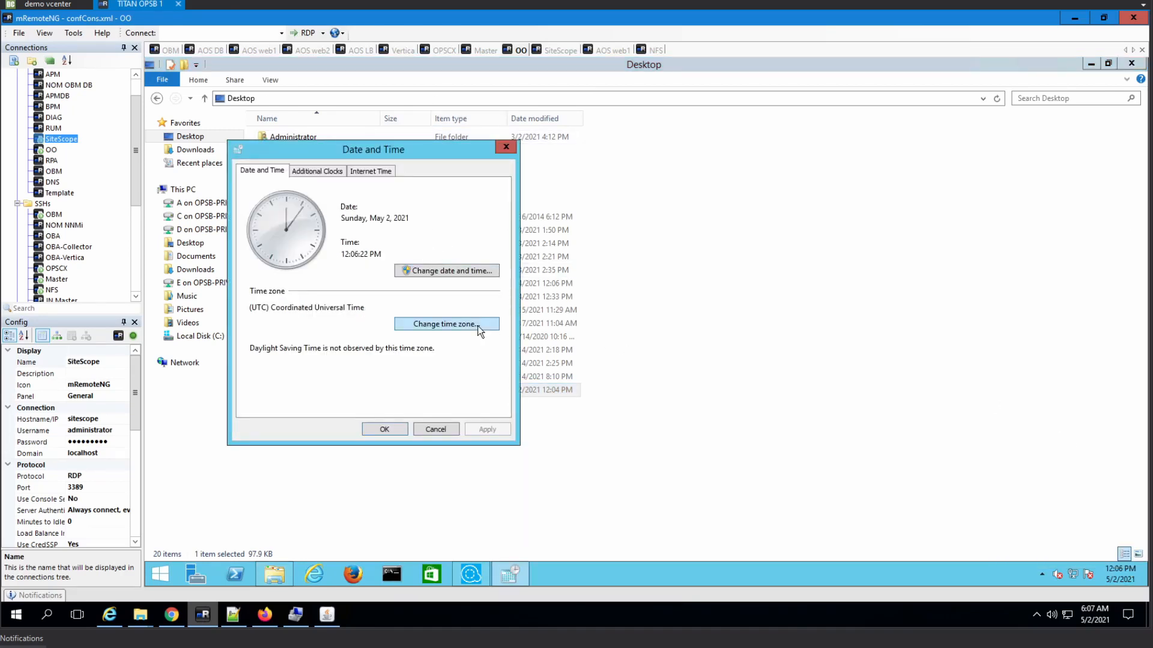
click(506, 148)
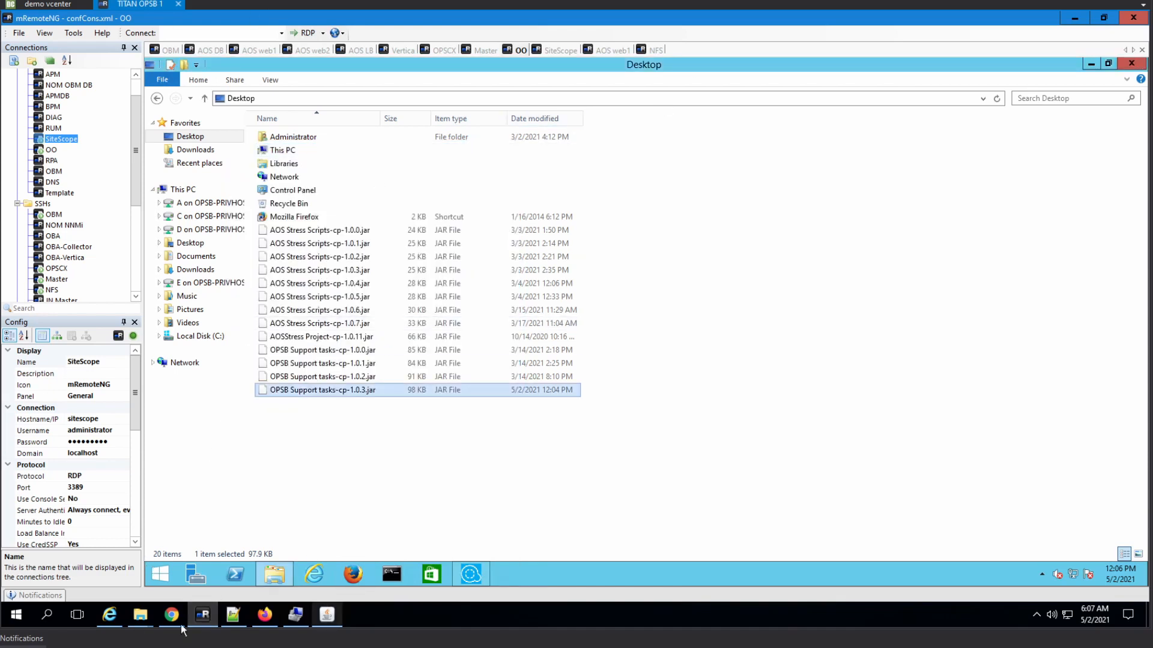
click(264, 616)
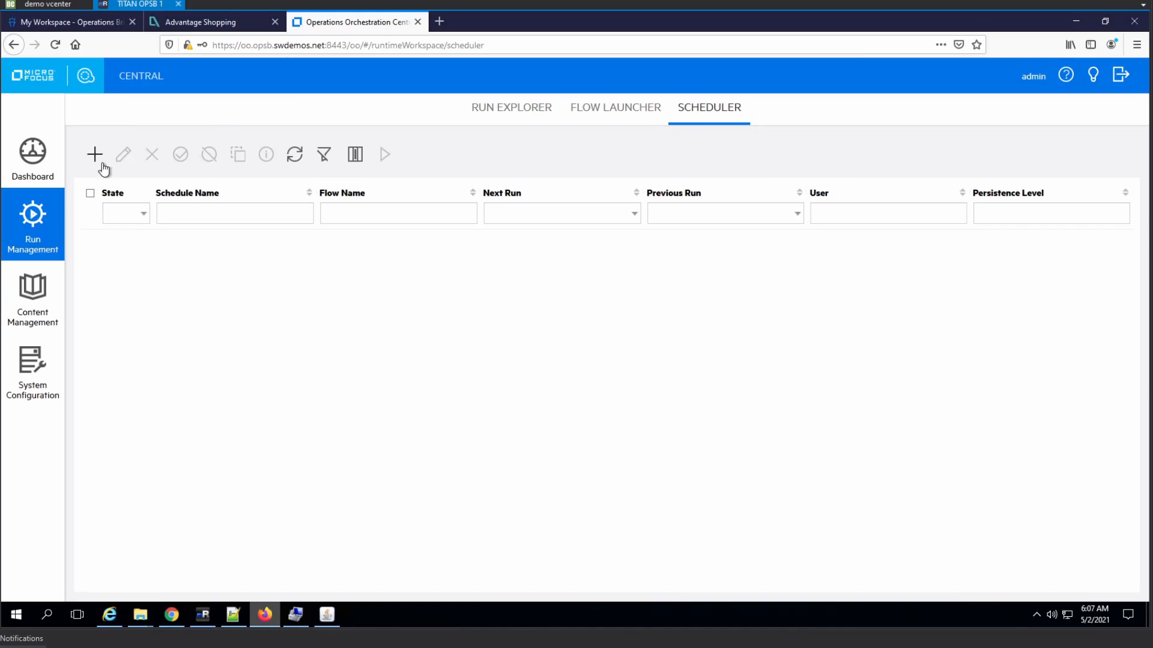
- Start a new schedule for the Remote Commands > Windows Based Product Maintenance > Reboot Windows Server flow
click(96, 155)
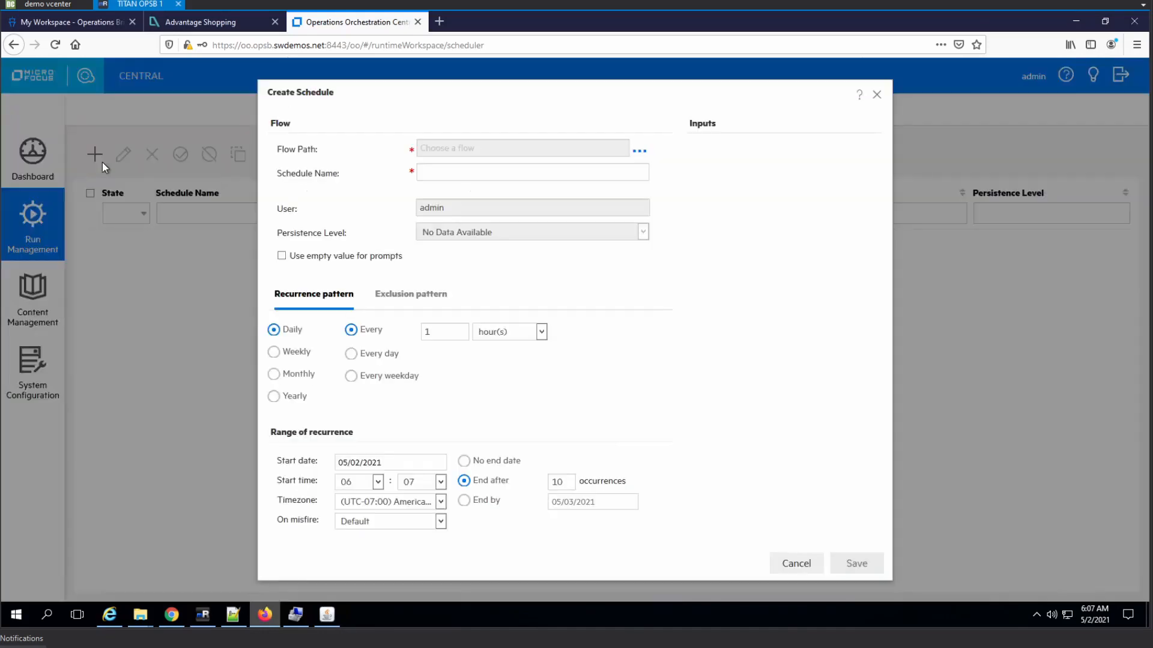
click(638, 150)
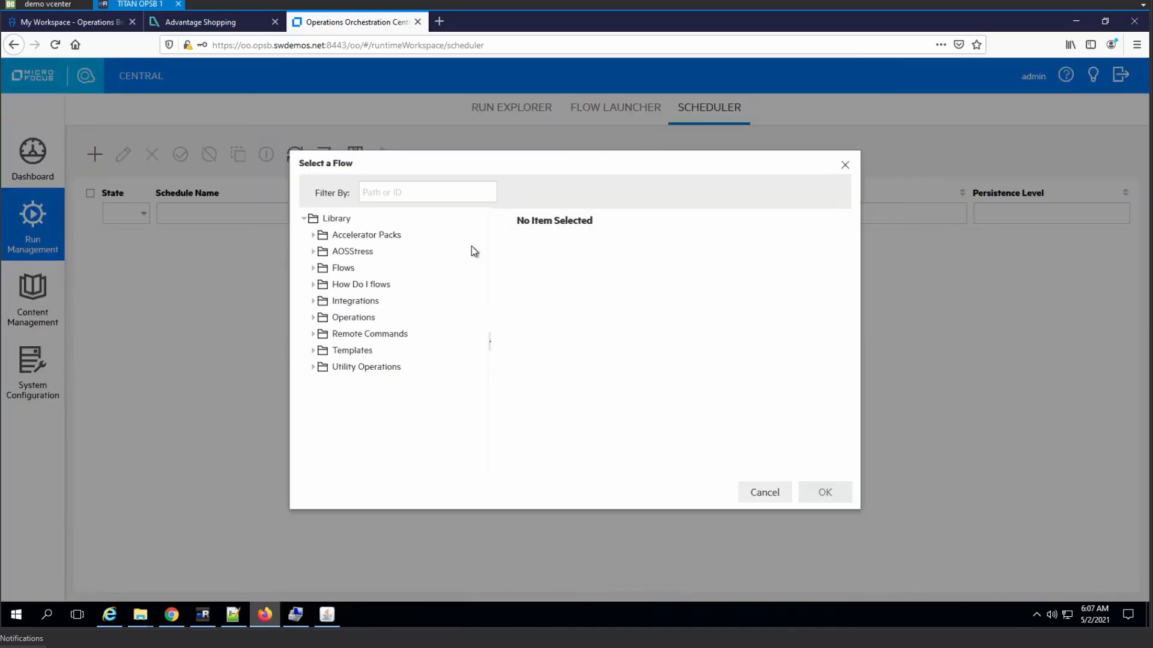
click(322, 338)
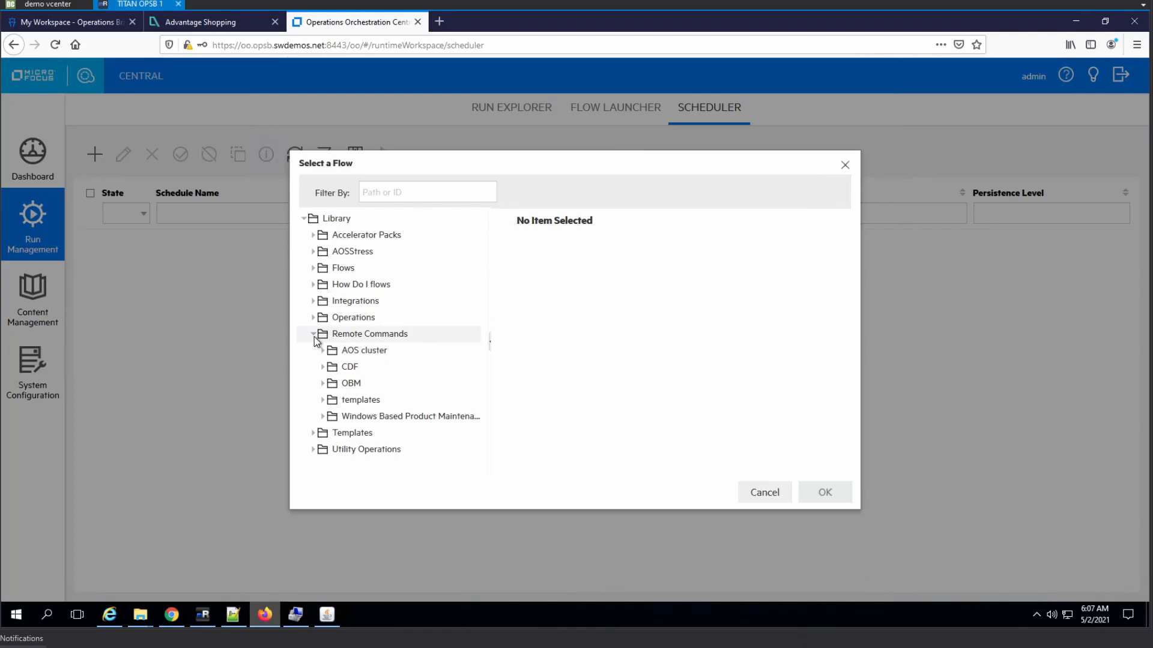
click(322, 417)
click(369, 434)
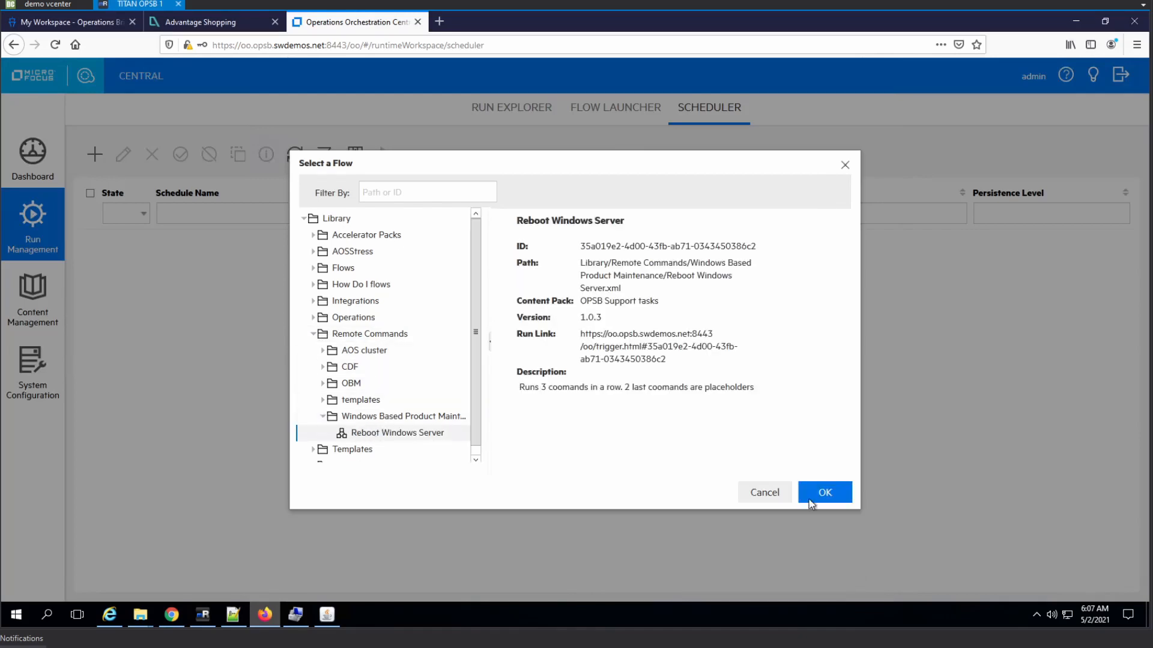
click(818, 498)
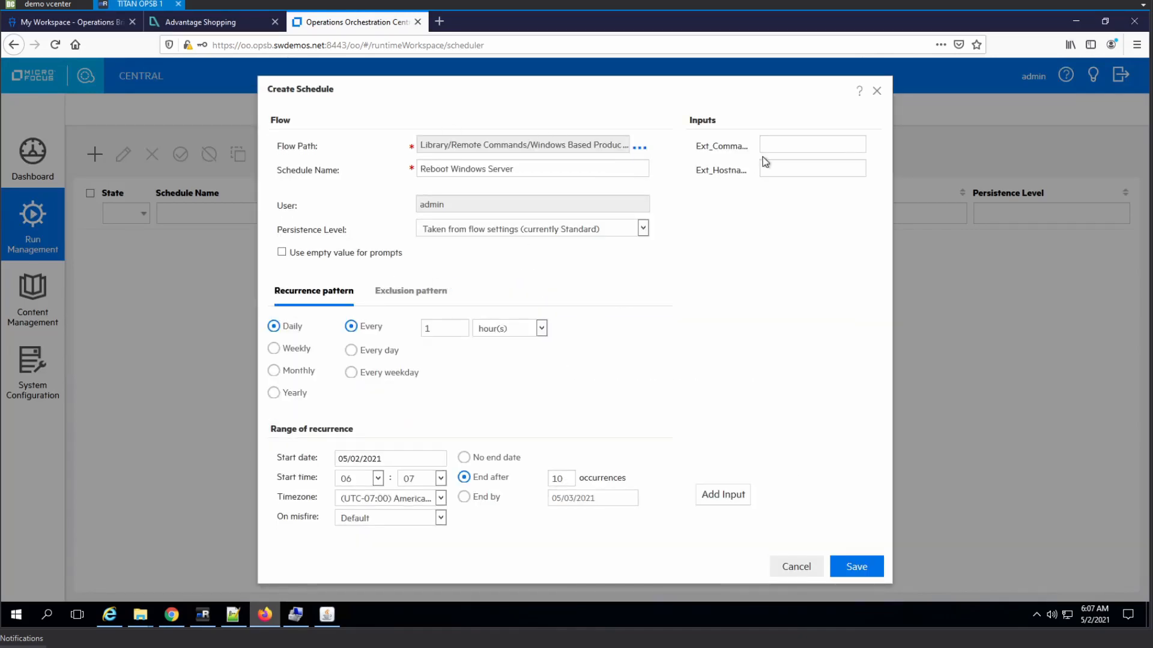
- Set command 'shutdown -r -t 10' and host sitescope, recurring weekly on Sundays
click(804, 145)
text(shutdown -r -t 10)
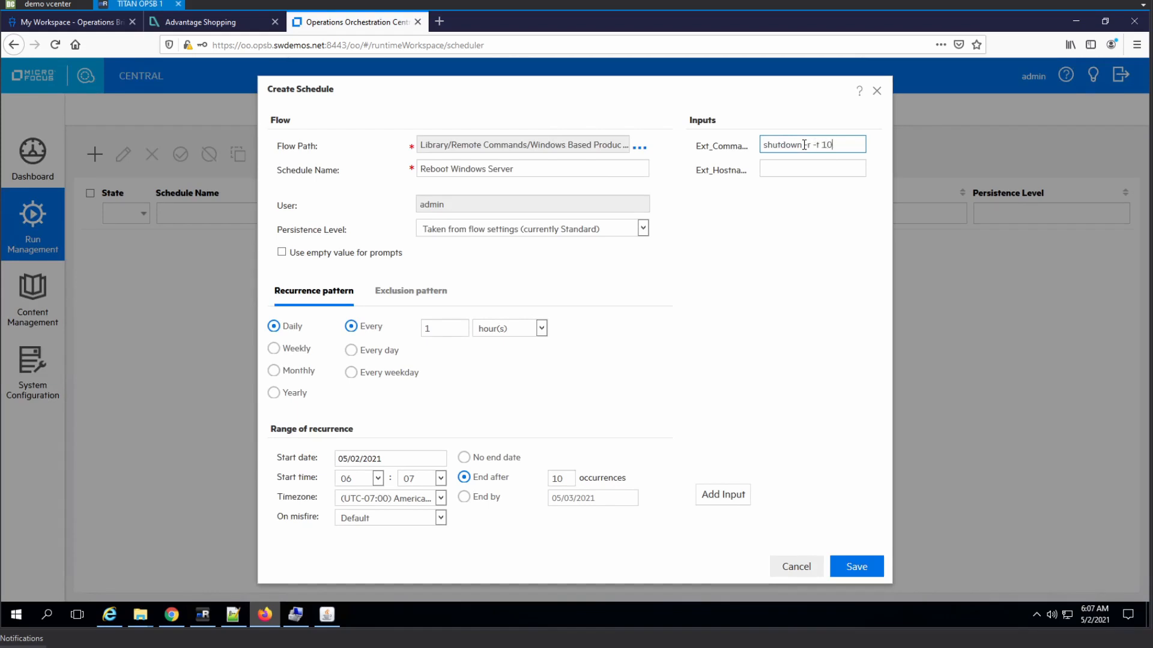
click(803, 168)
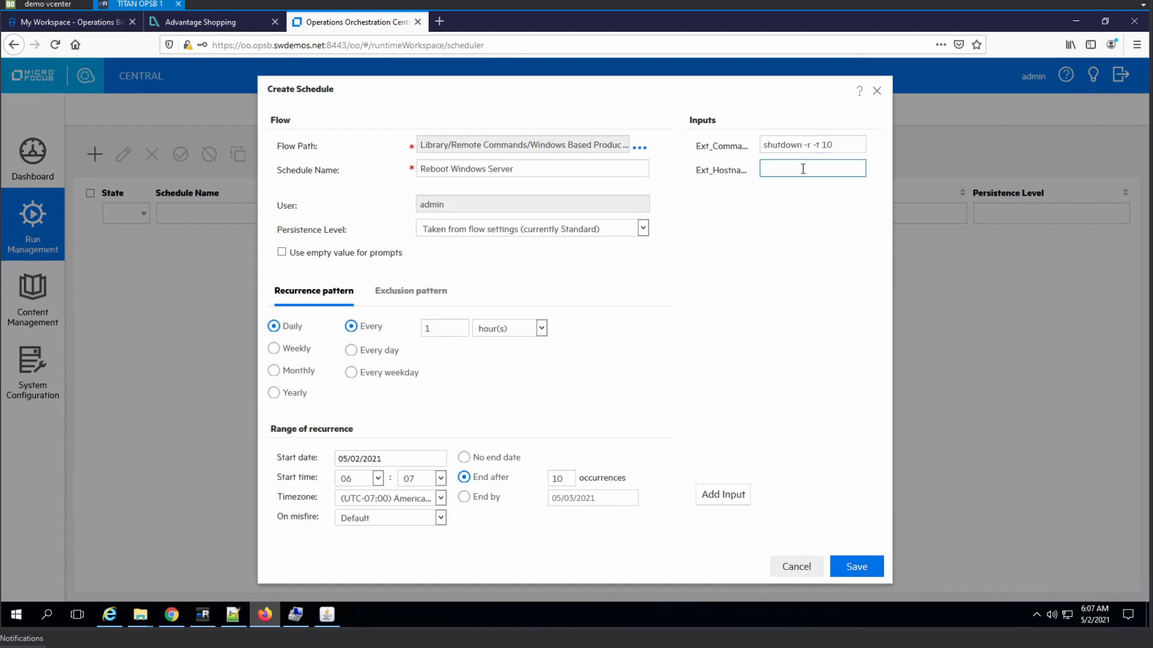
text(S)
text(sitescope)
click(296, 353)
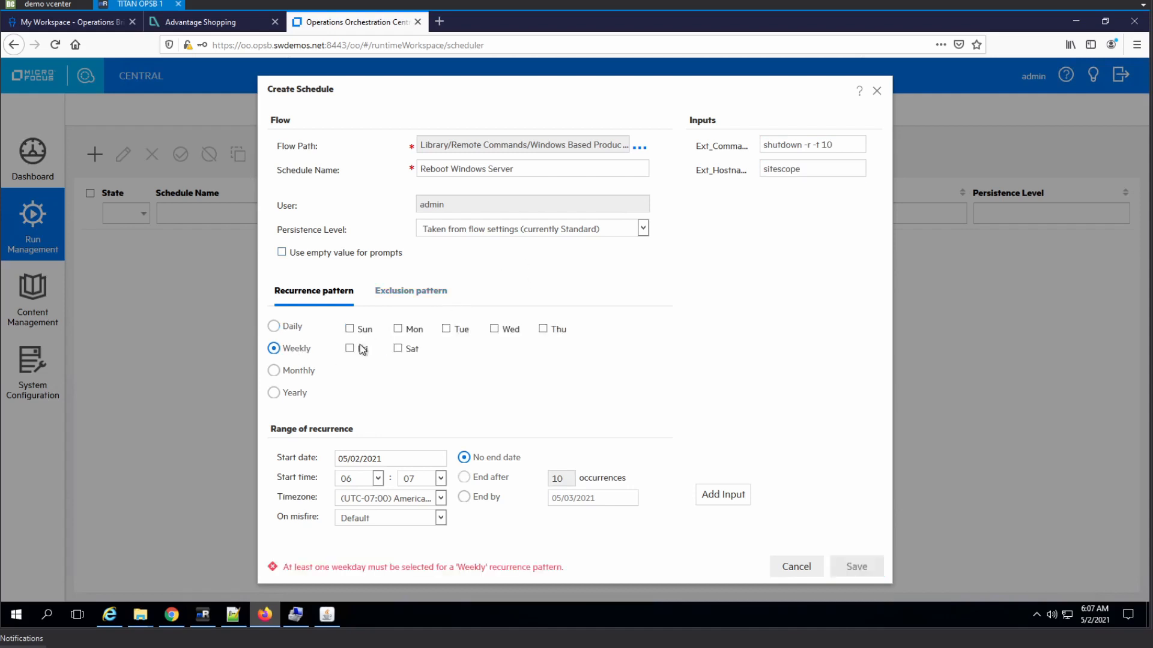
click(349, 330)
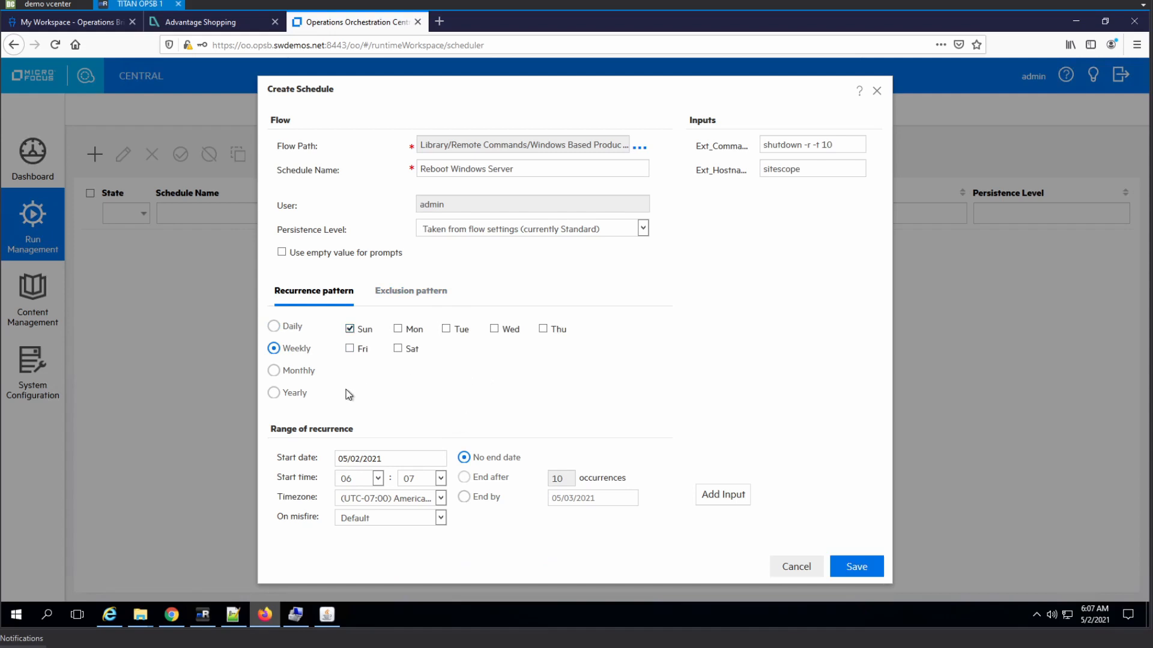
- Set the schedule's start time to 00:05
click(378, 483)
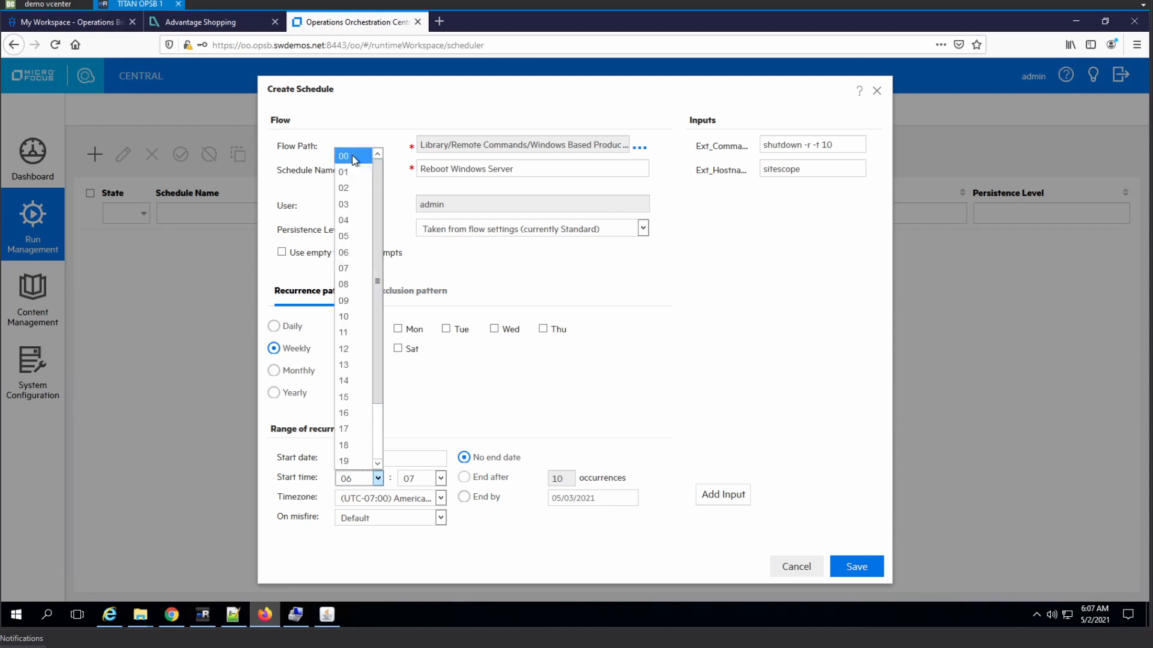
click(429, 517)
click(440, 478)
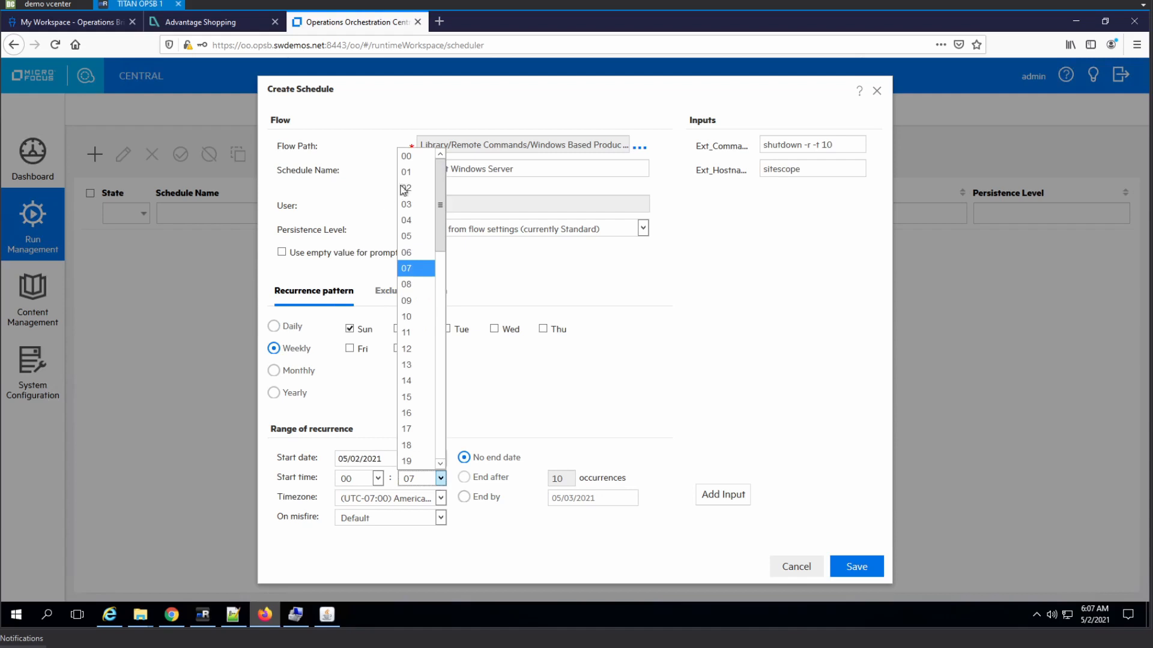
click(413, 237)
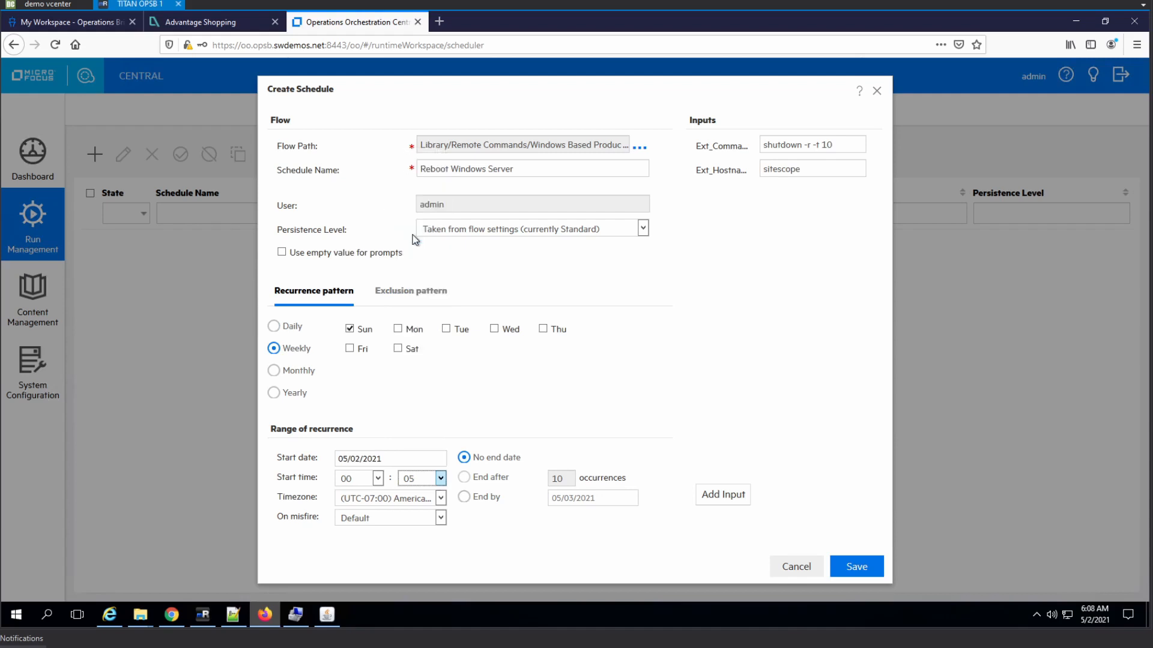
- Choose the (UTC+00:00) Etc/GMT timezone for the schedule
click(441, 503)
click(440, 499)
scroll(463, 423, down, 5)
scroll(462, 423, down, 15)
scroll(510, 327, down, 15)
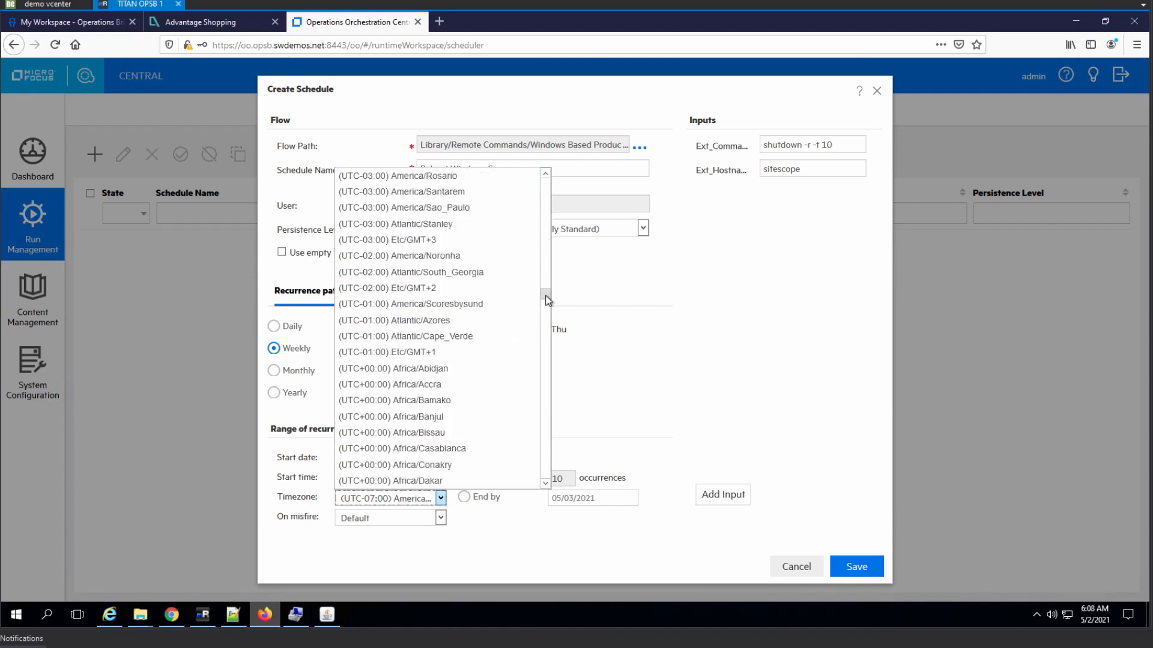
mouse_move(542, 301)
mouse_down()
mouse_move(544, 317)
mouse_move(541, 301)
mouse_up()
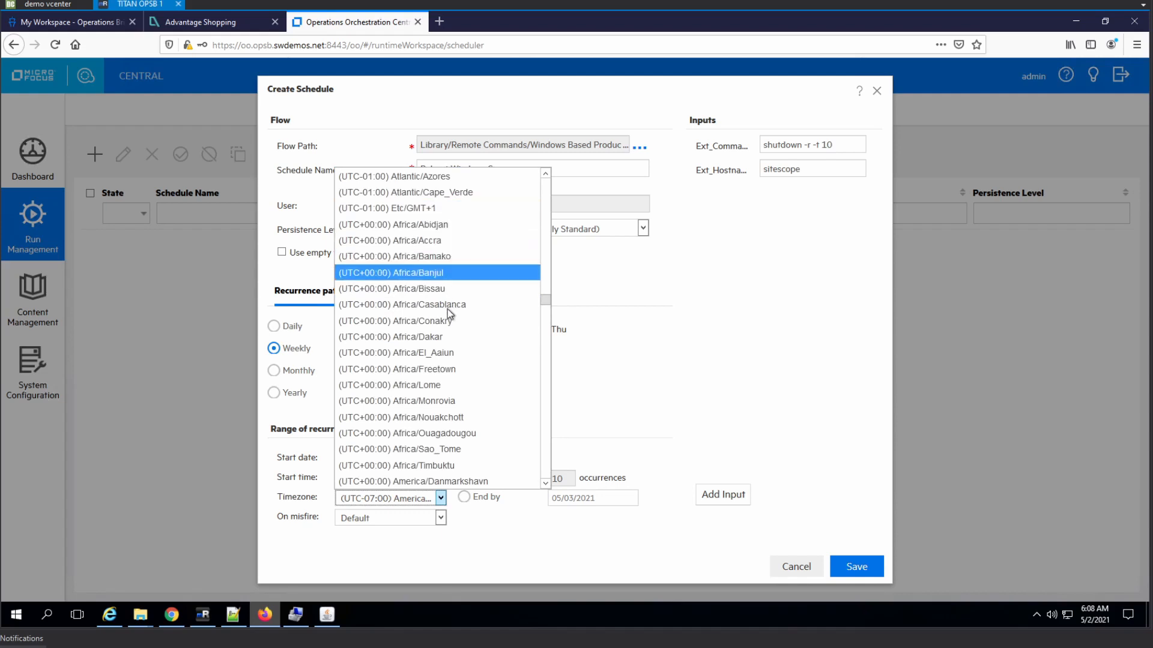
scroll(448, 312, down, 3)
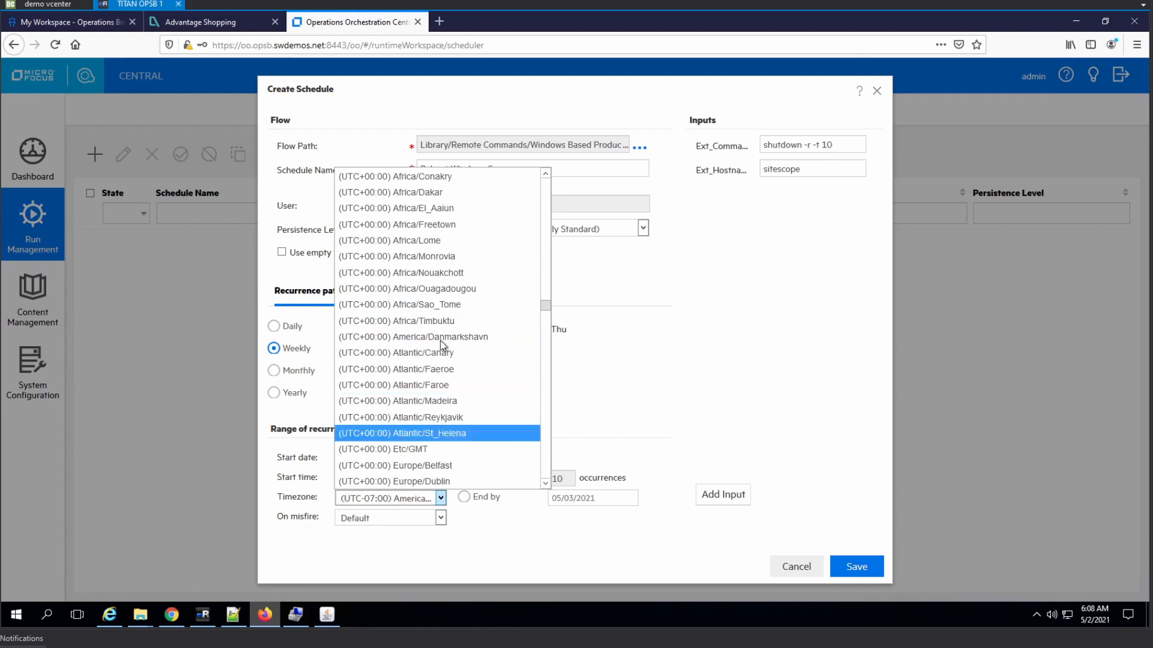
scroll(441, 330, down, 2)
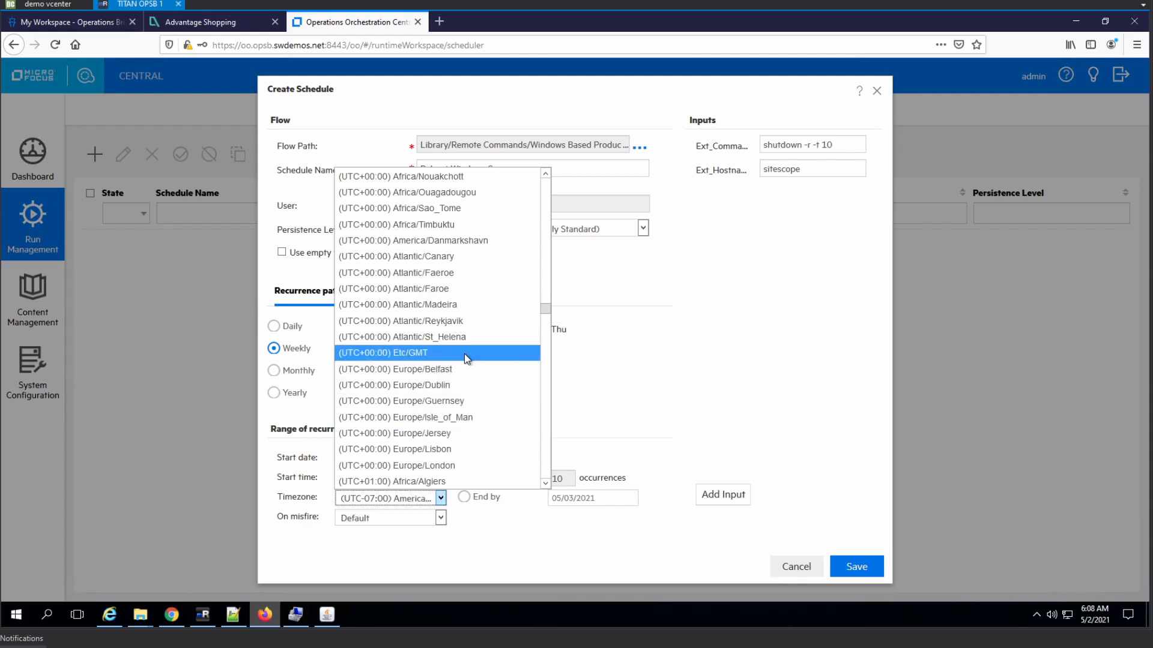
scroll(464, 354, up, 1)
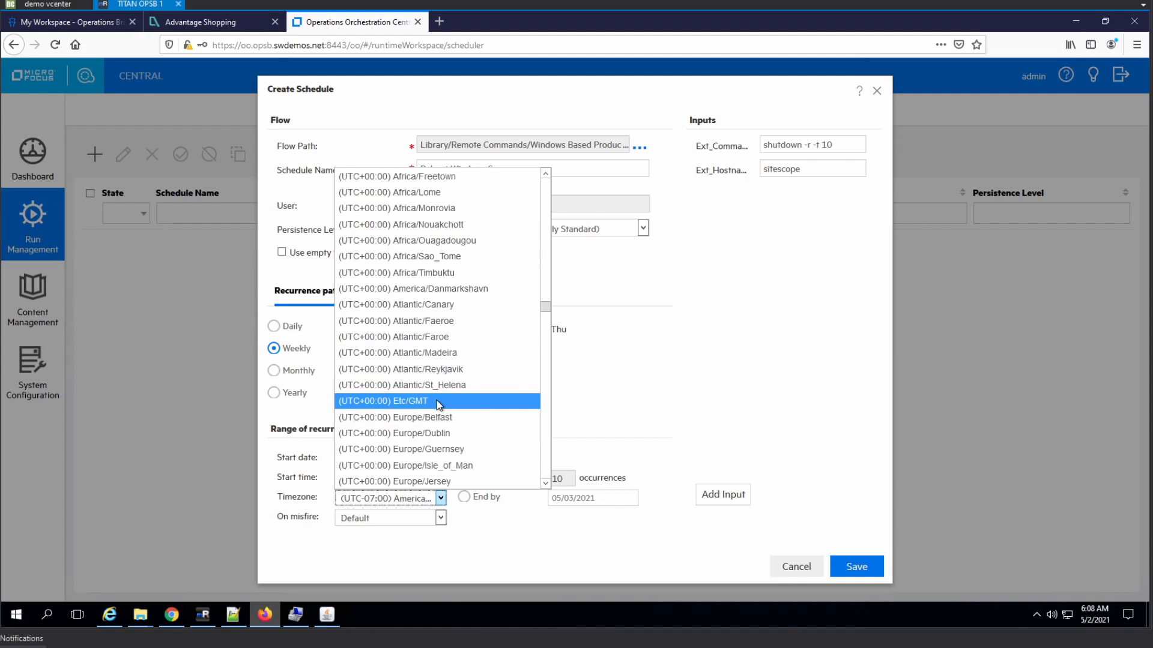
scroll(438, 404, up, 5)
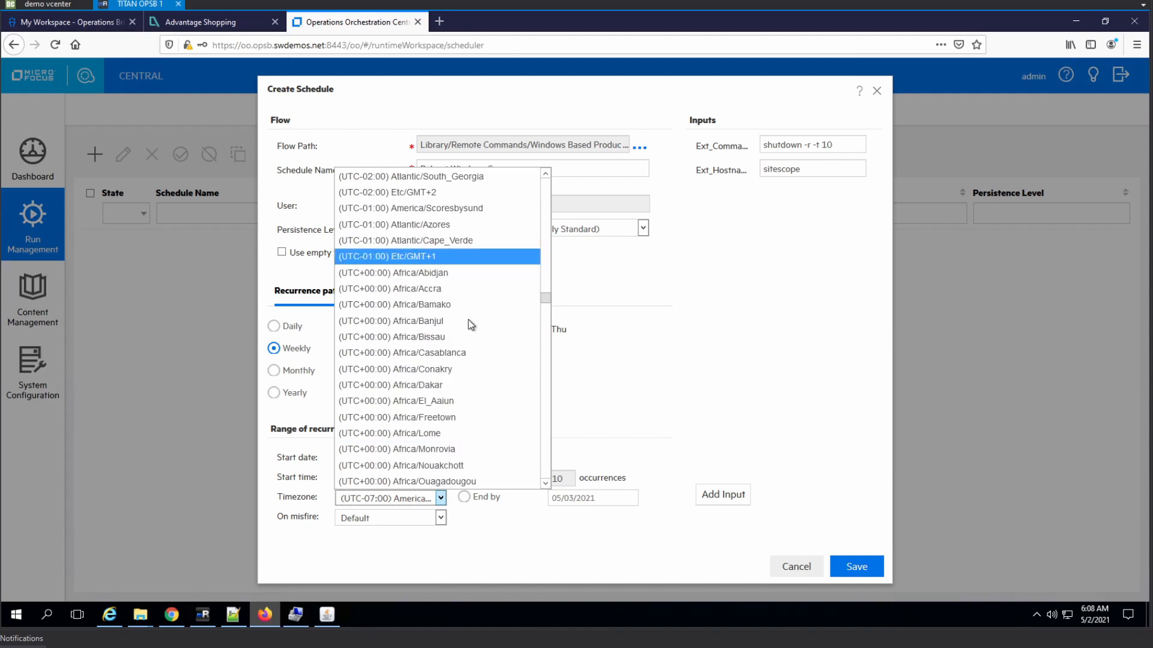
scroll(470, 336, down, 3)
scroll(468, 368, down, 1)
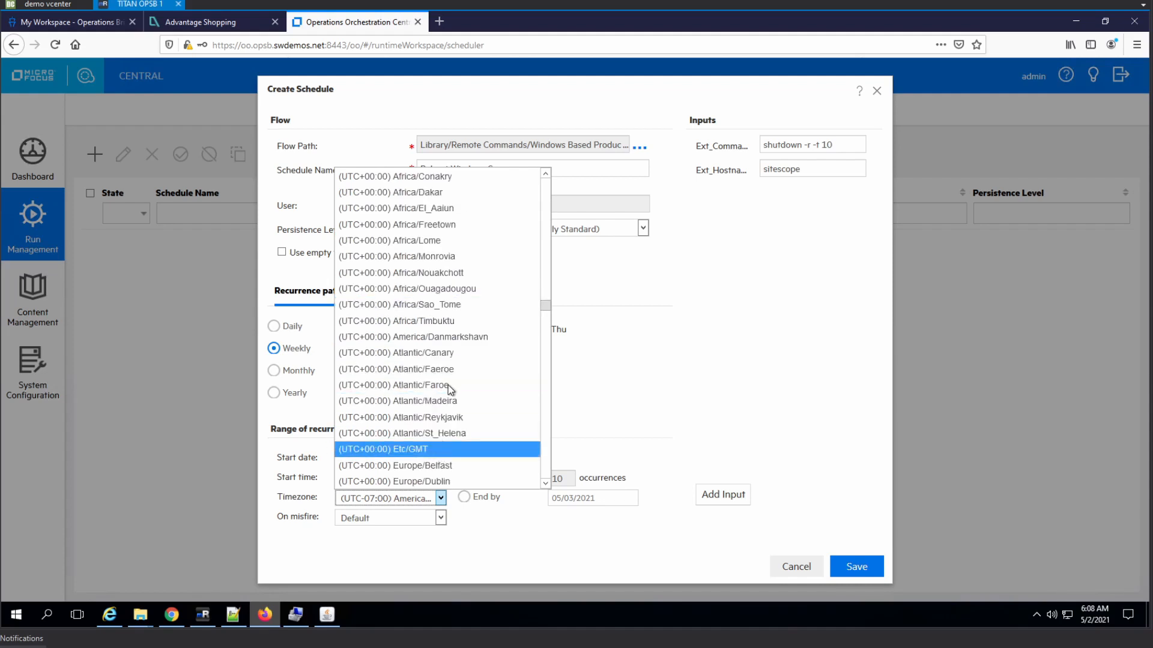
scroll(450, 389, down, 2)
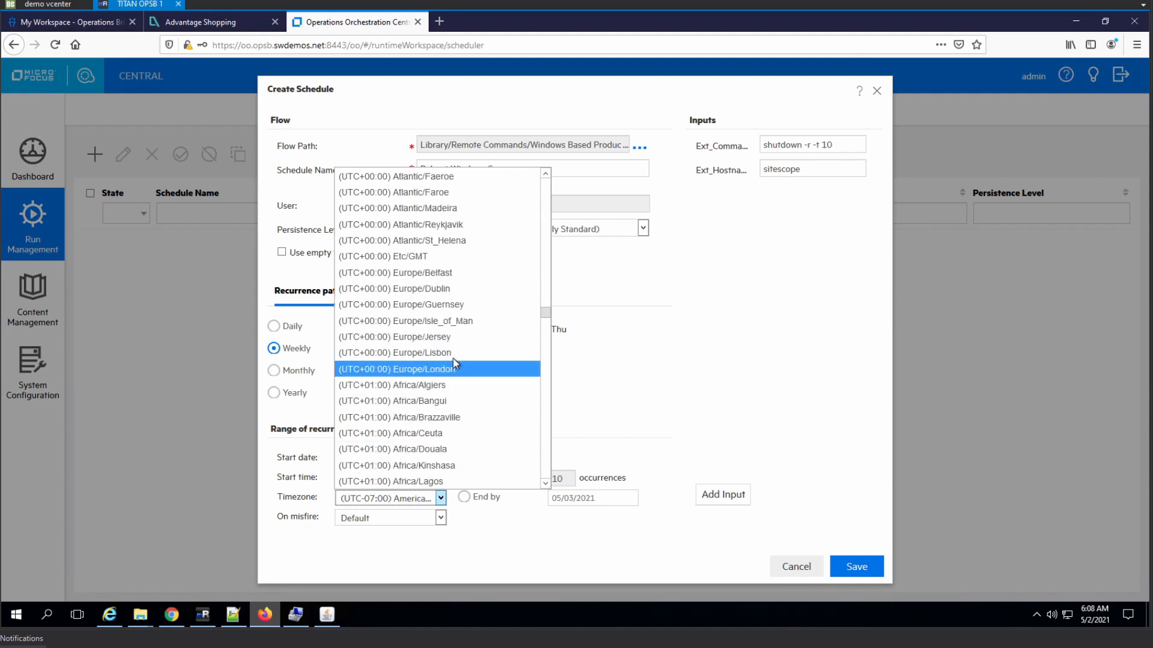
scroll(457, 357, down, 1)
click(426, 306)
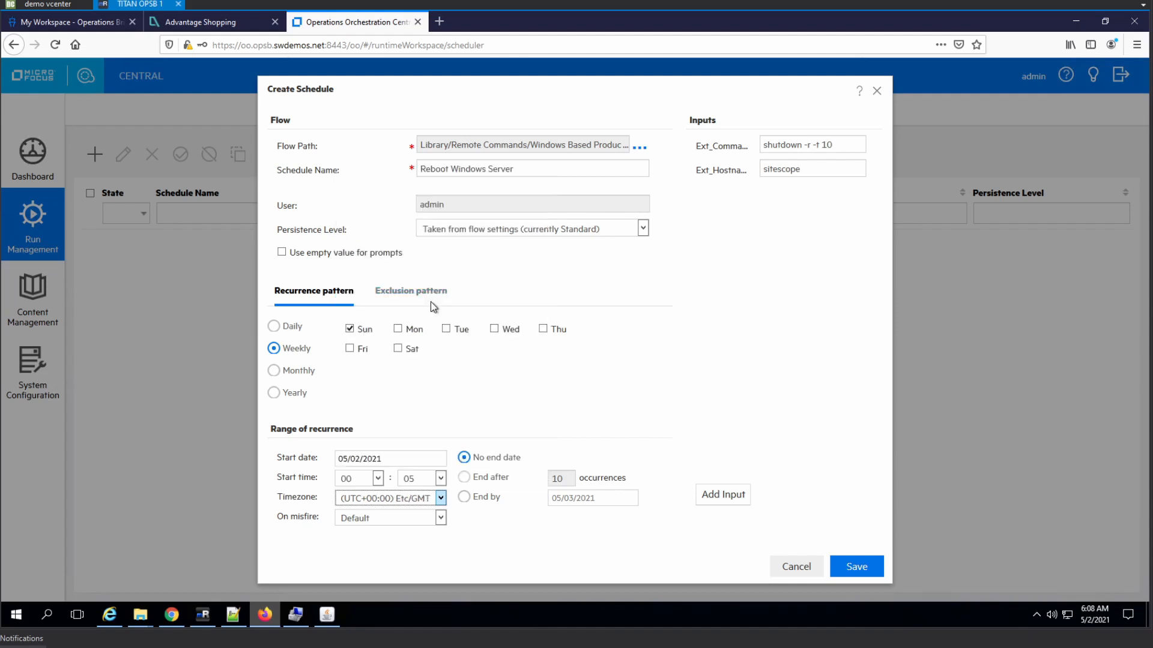
click(648, 401)
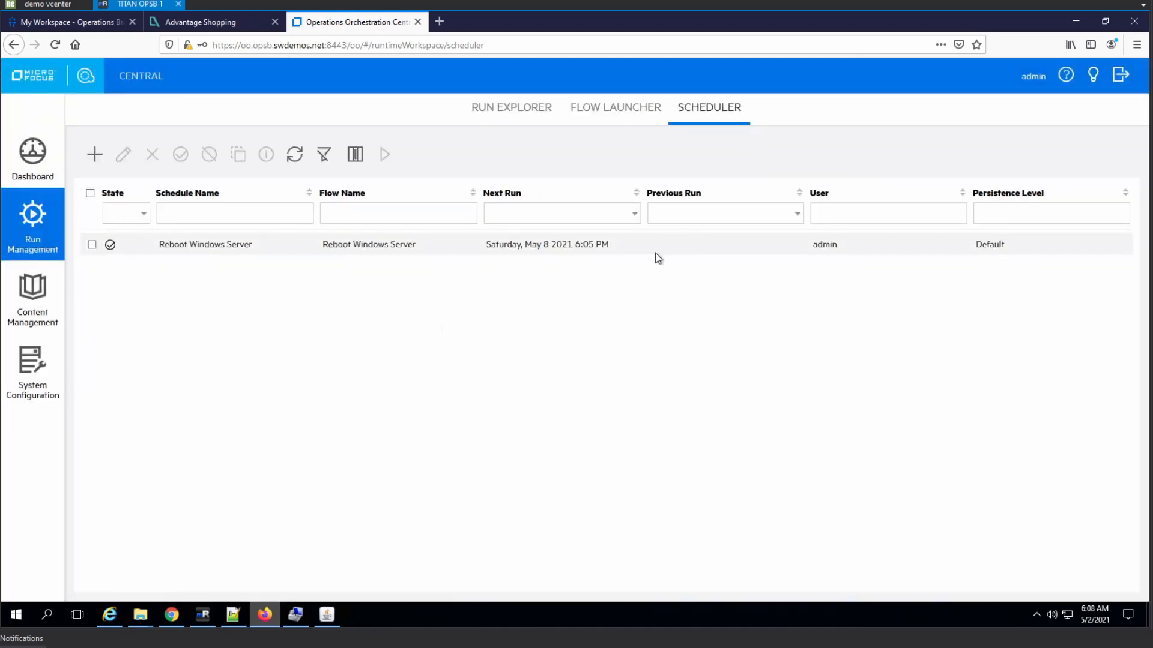
- Clone the Reboot Windows Server schedule for host oo starting at 02:05, and save it
click(217, 247)
click(238, 154)
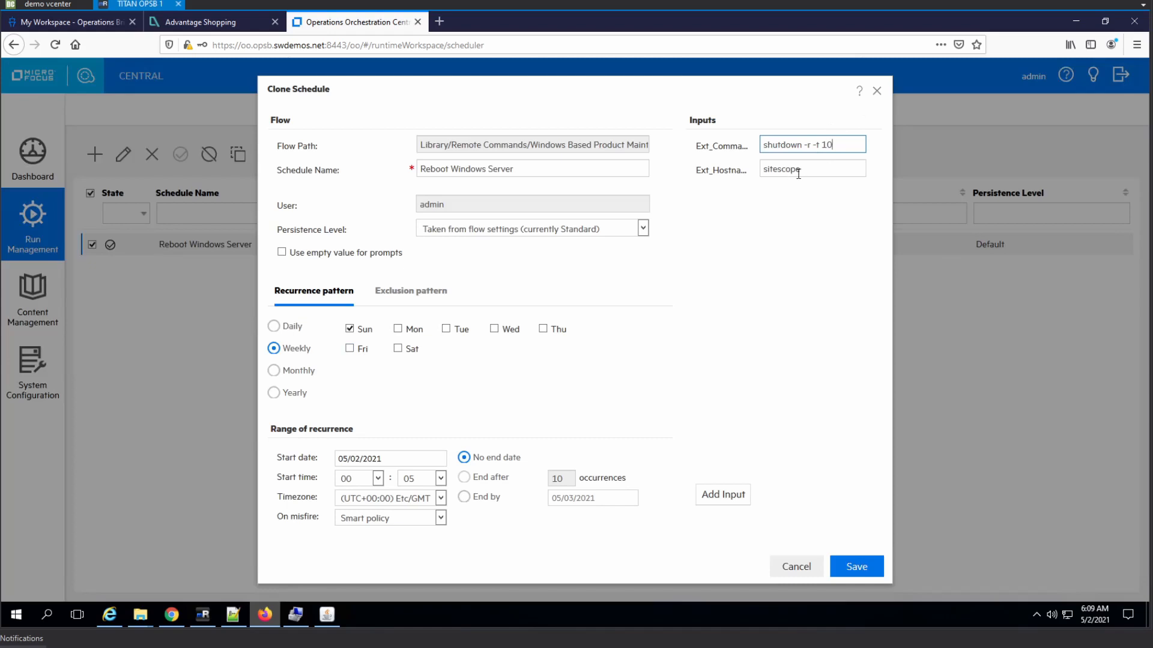
double_click(796, 170)
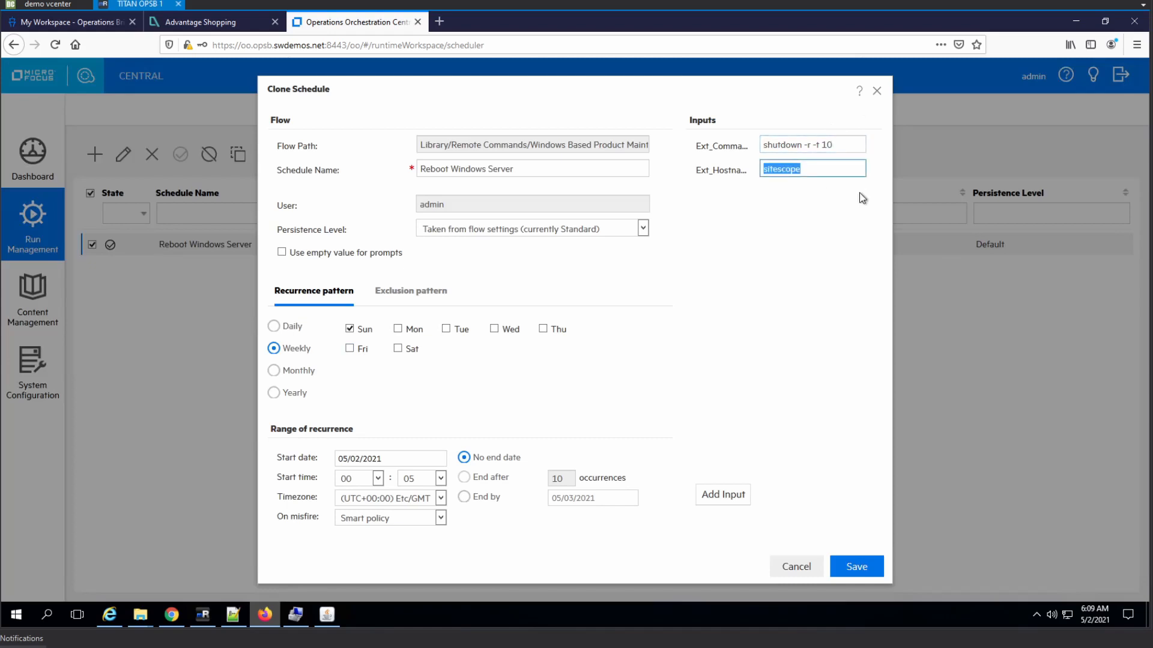
text(oo)
click(378, 479)
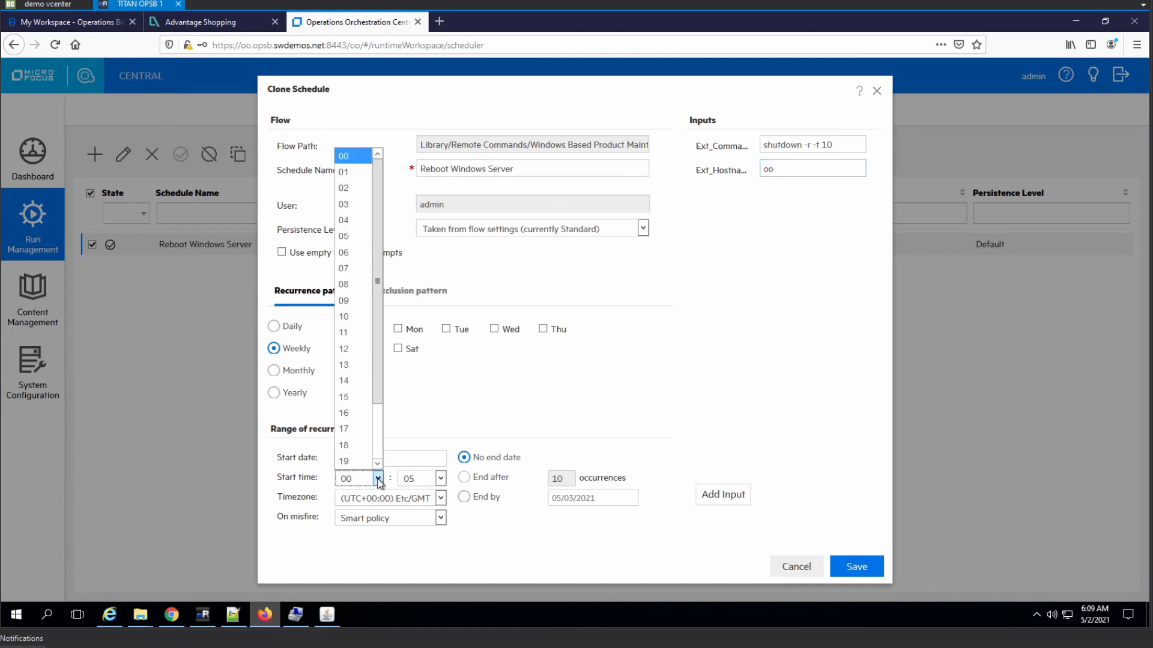
click(360, 189)
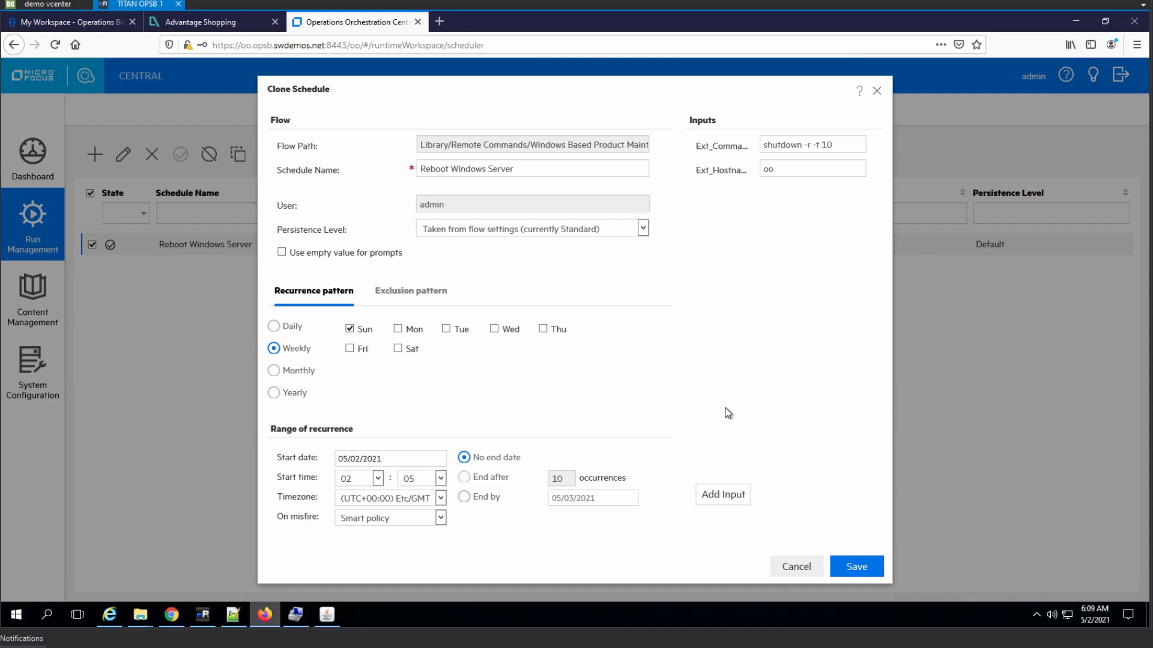
click(857, 567)
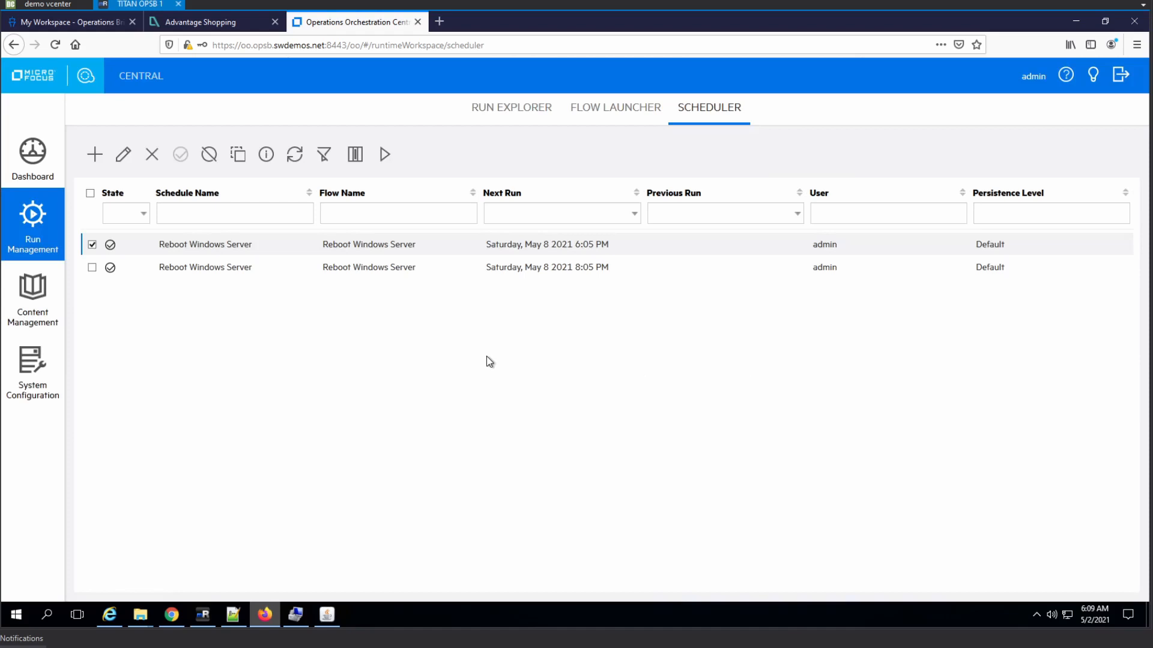
- Rename the SiteScope schedule to 'Reboot Sitescope Server weekly' and save it
click(123, 154)
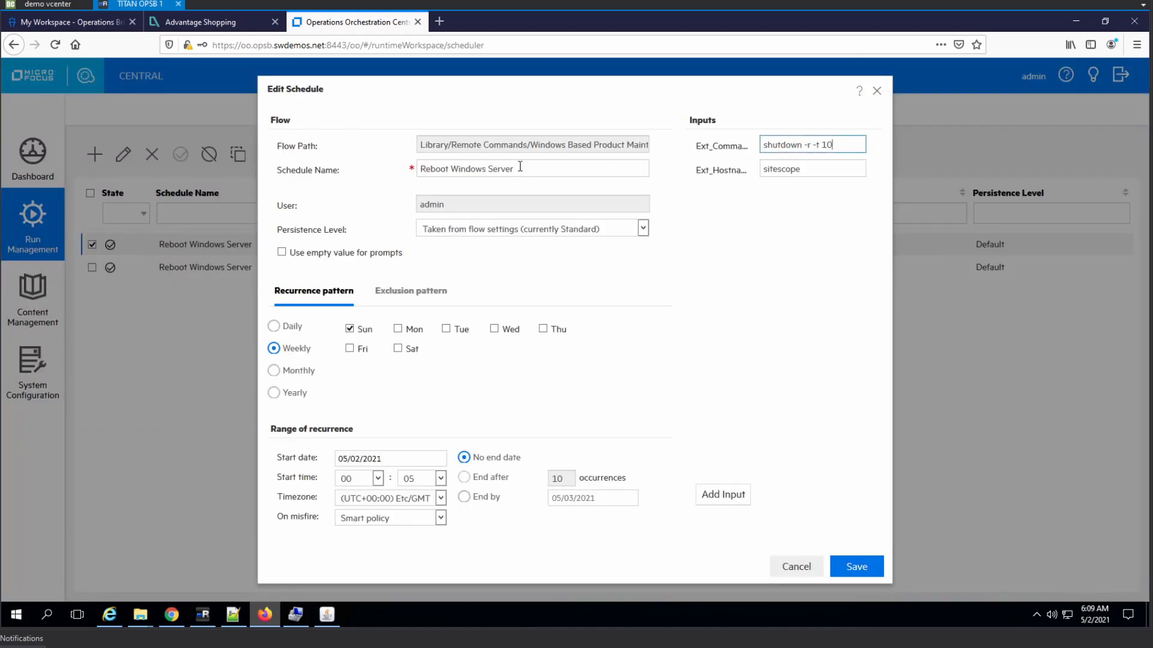
click(523, 169)
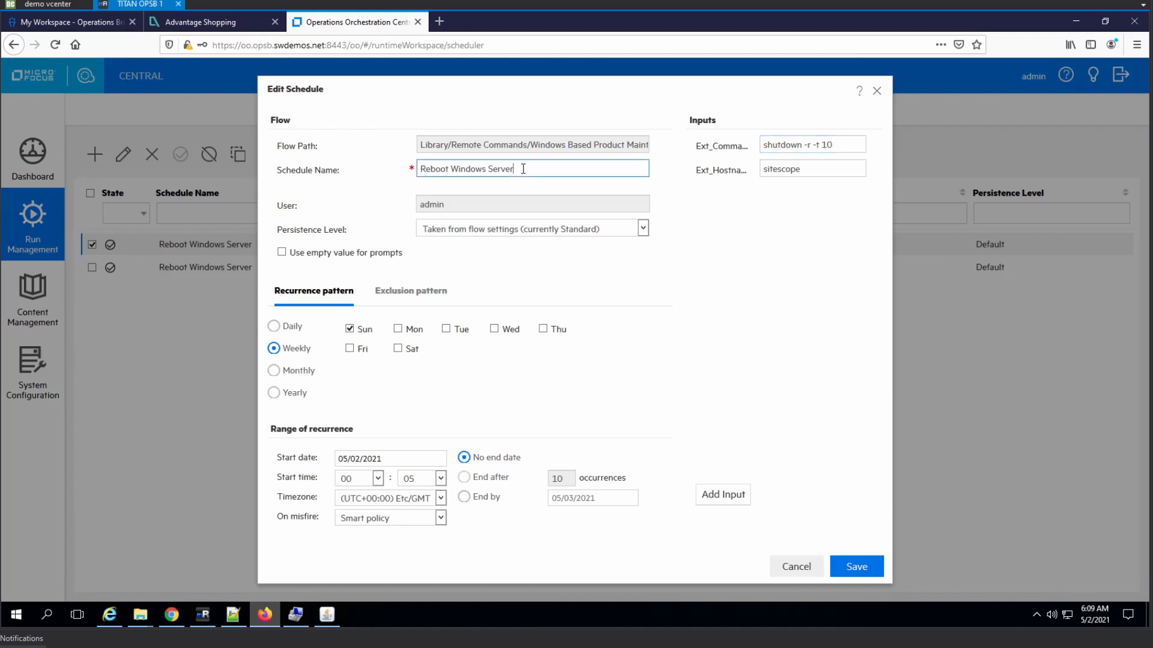
double_click(472, 169)
text(Sitescope)
key(End)
text(weekly)
click(857, 566)
- Rename the oo schedule to 'Reboot OO (autoreboot) weekly + 2 hours' and save it
click(250, 271)
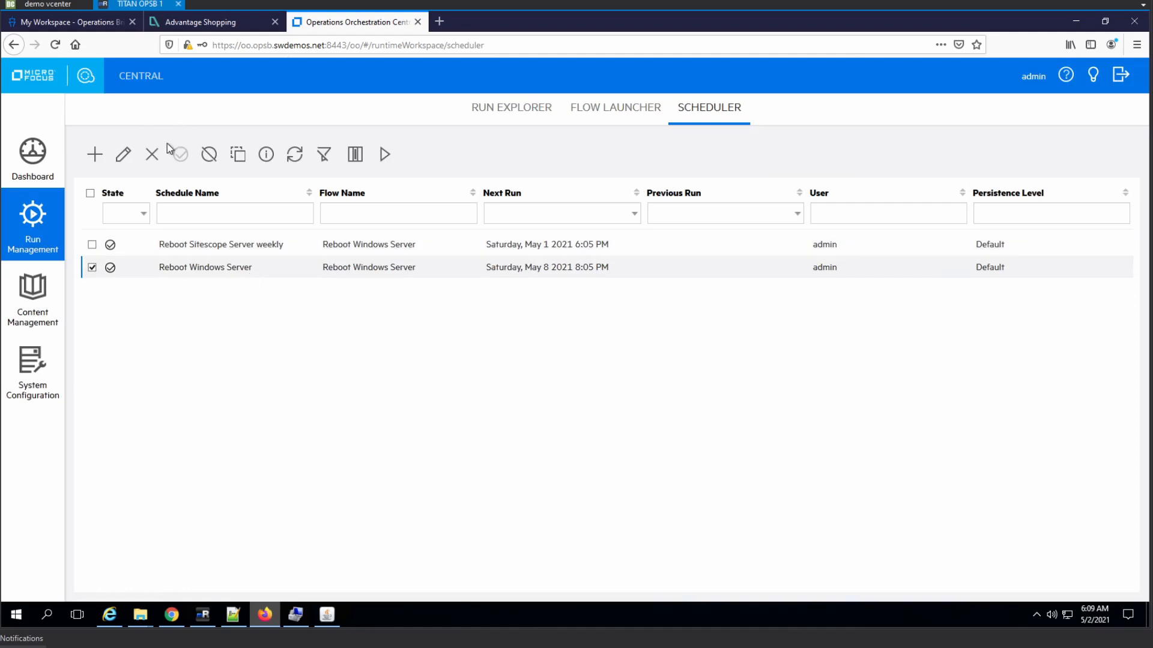
click(123, 154)
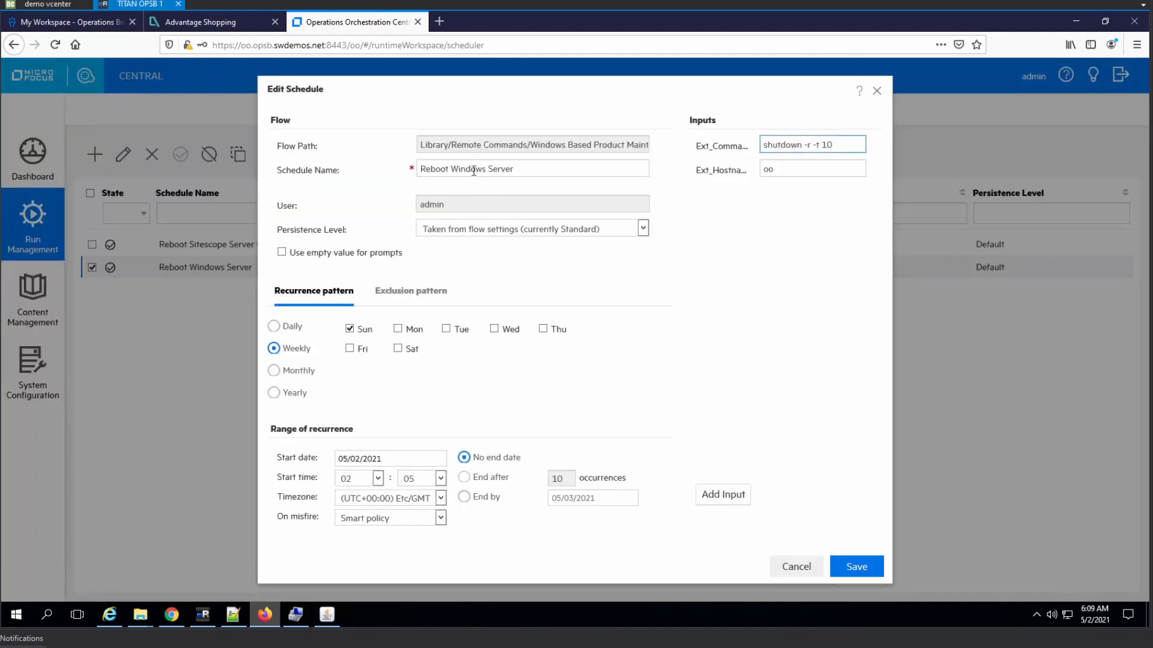
drag(456, 170, 613, 183)
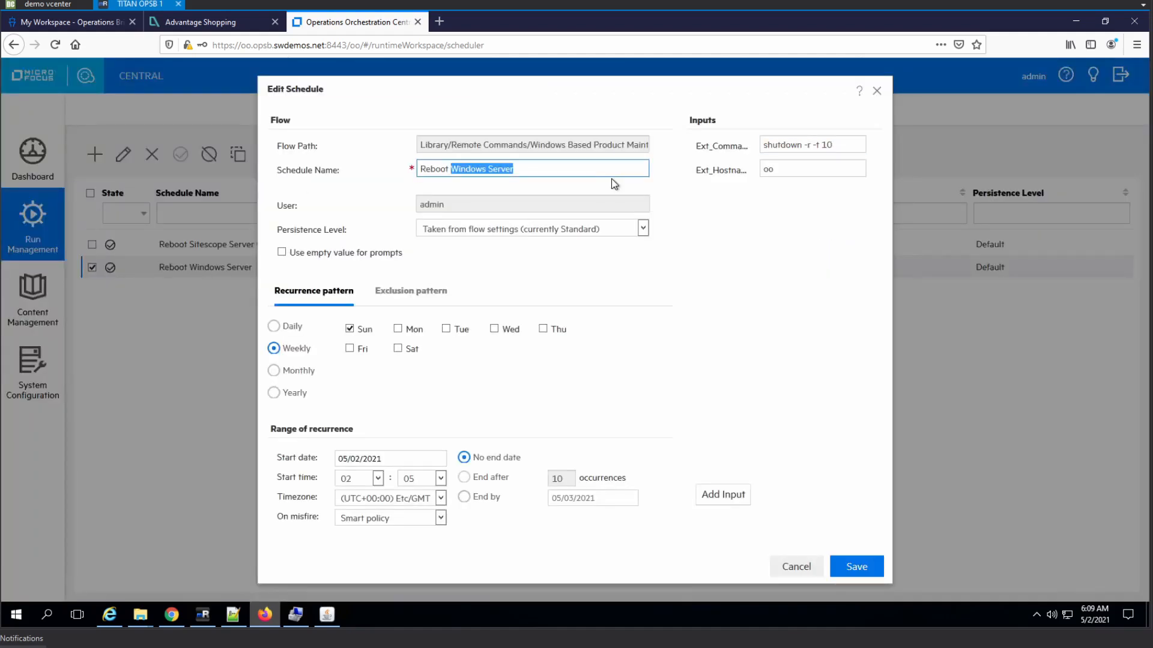
text(OO (a)
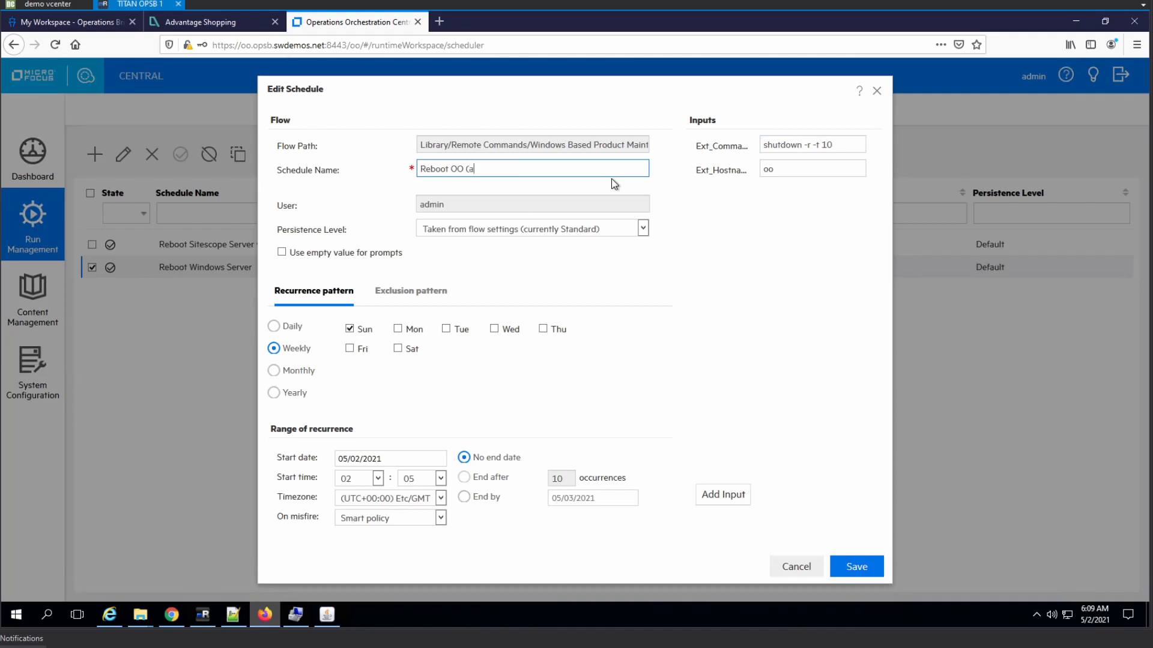
text(utoreboot) weekly + 2 hours)
click(877, 573)
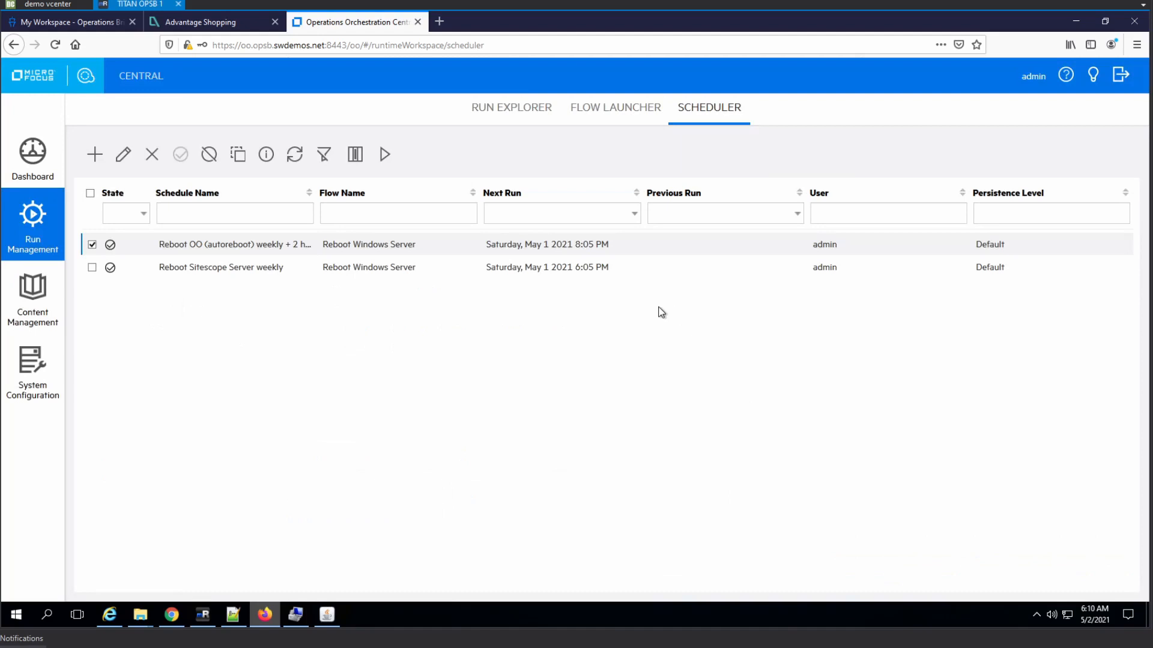